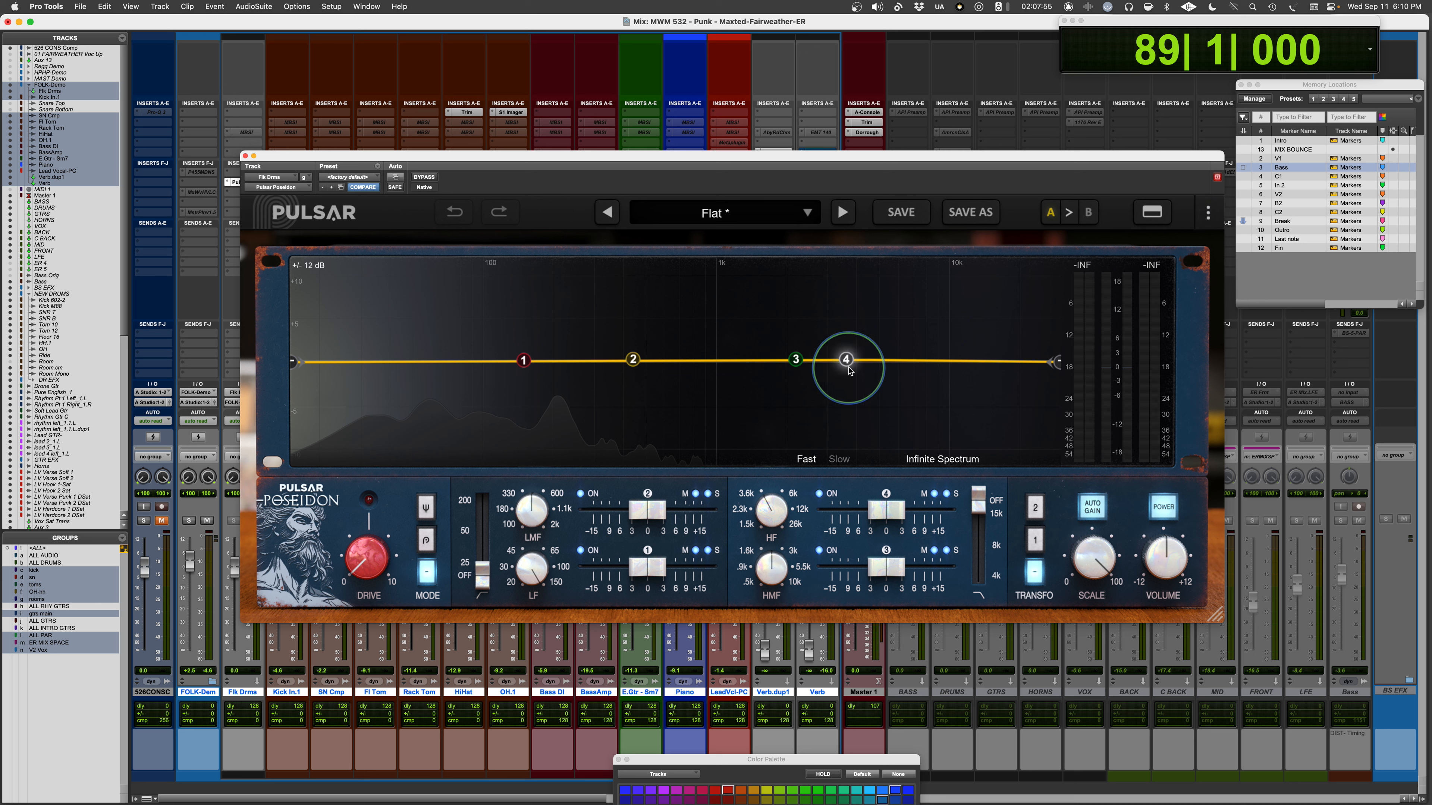
# Review the plugin's settings for realtime and offline oversampling and stepped controls.
pyautogui.moveTo(849, 369)
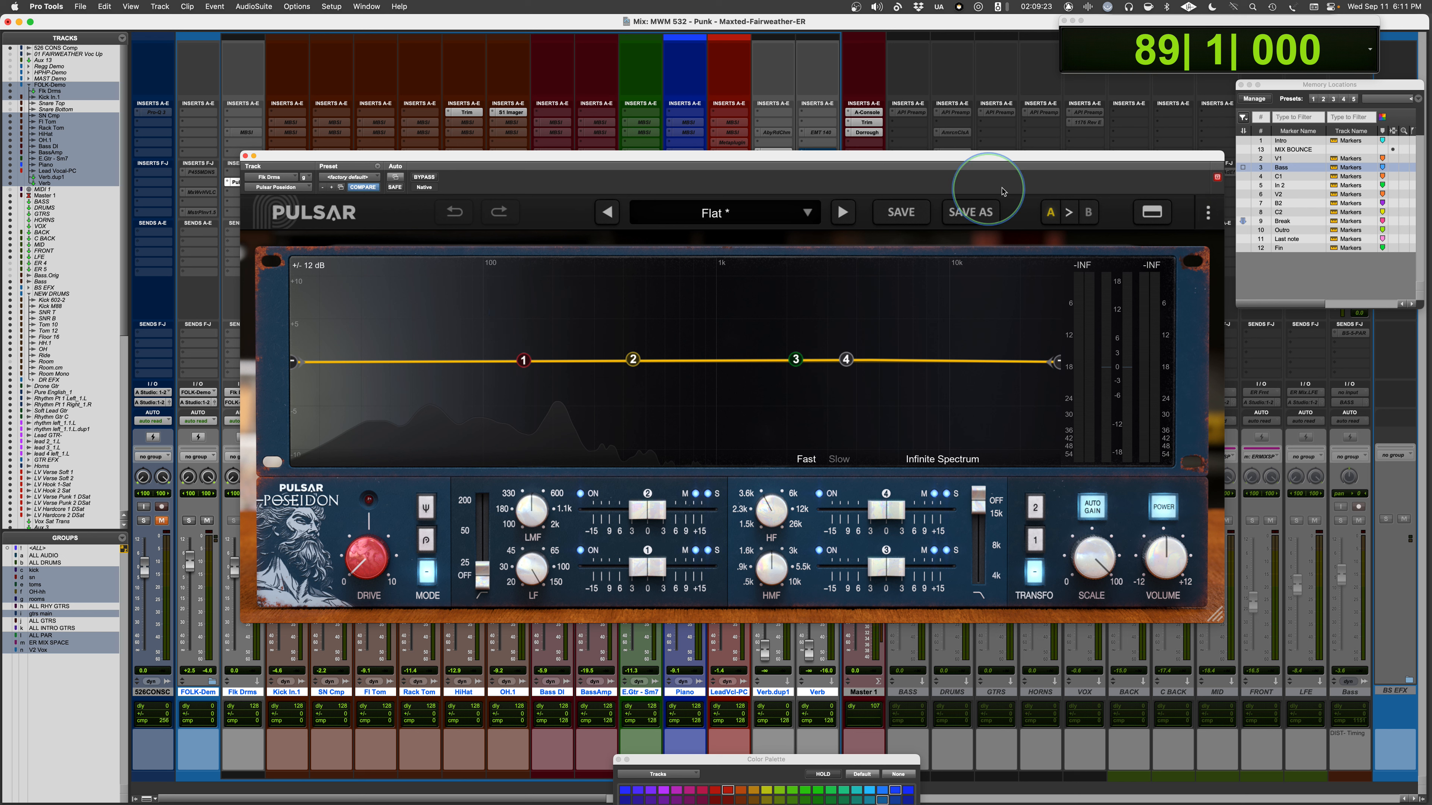
pyautogui.click(1208, 213)
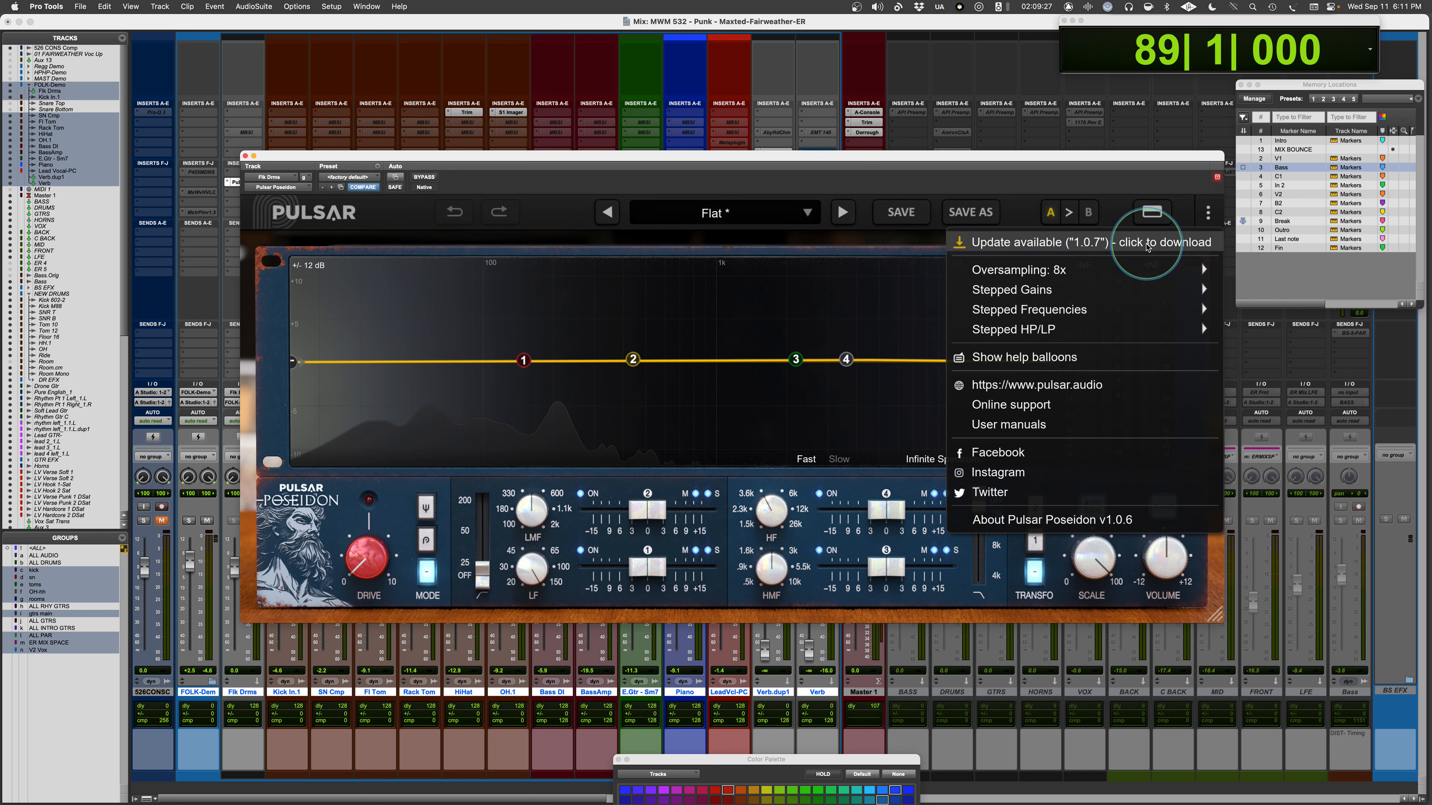
pyautogui.moveTo(1146, 272)
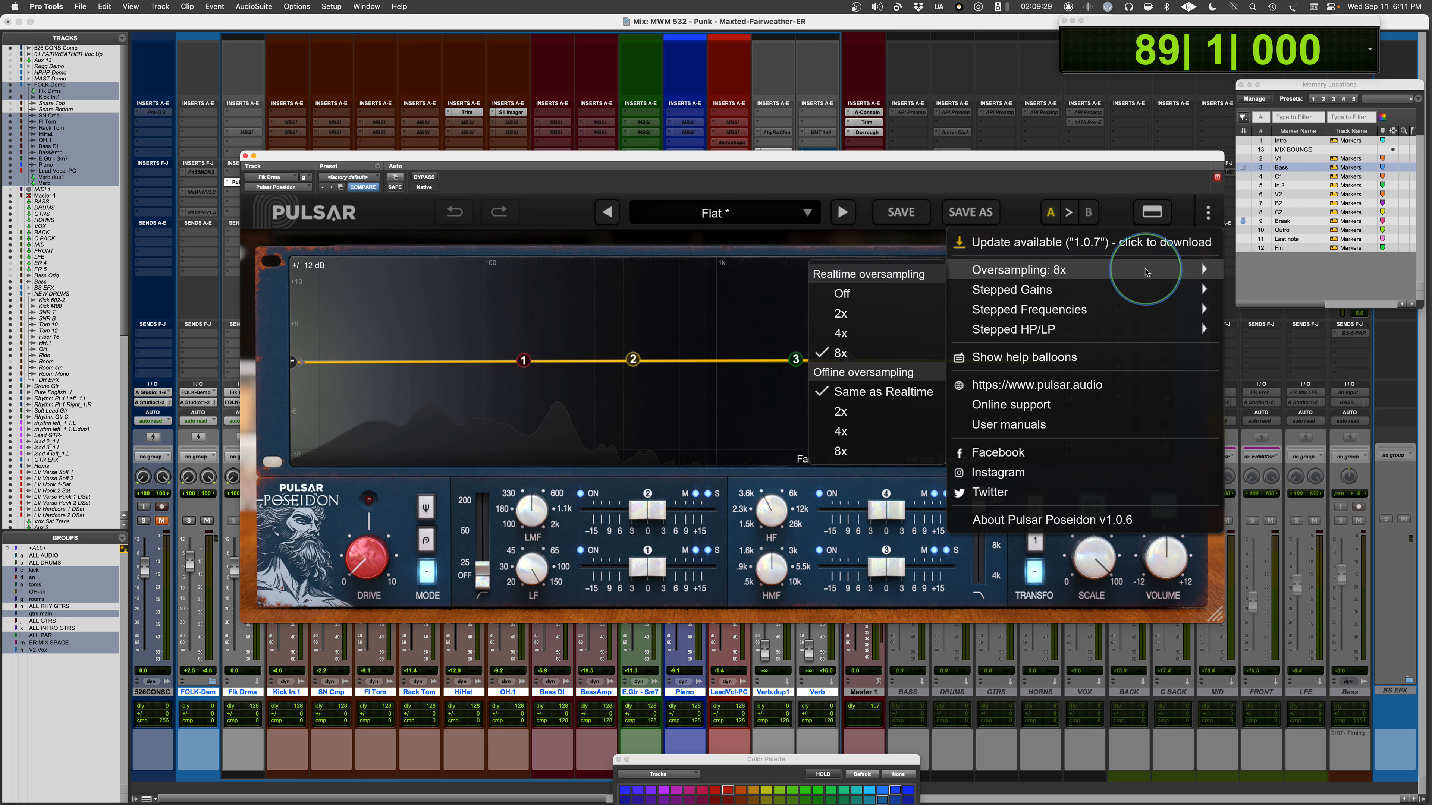
pyautogui.moveTo(1009, 291)
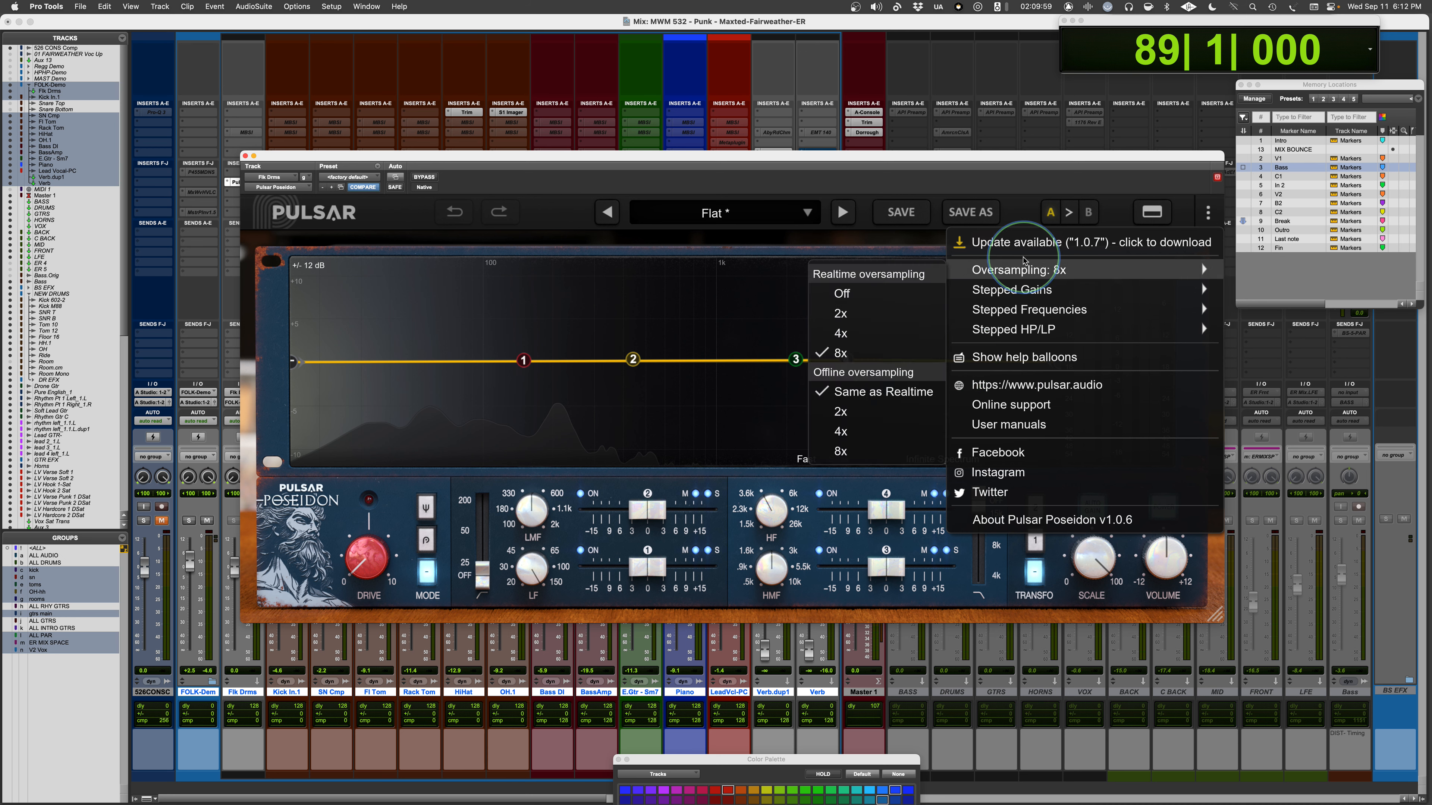
pyautogui.click(1208, 213)
# Cycle the plugin through its controls-only and graph-only layouts back to the combined view.
pyautogui.click(1154, 212)
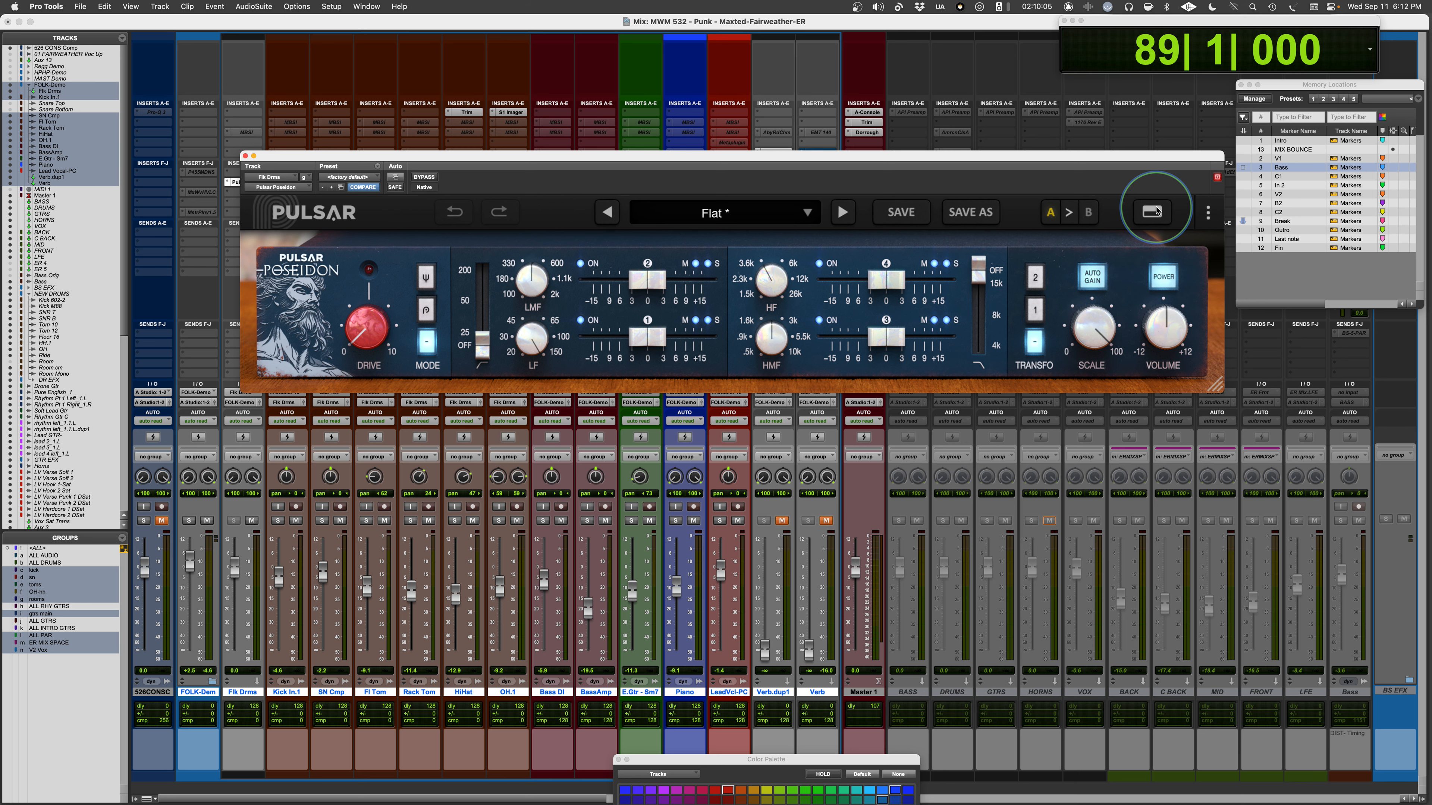
pyautogui.click(1154, 212)
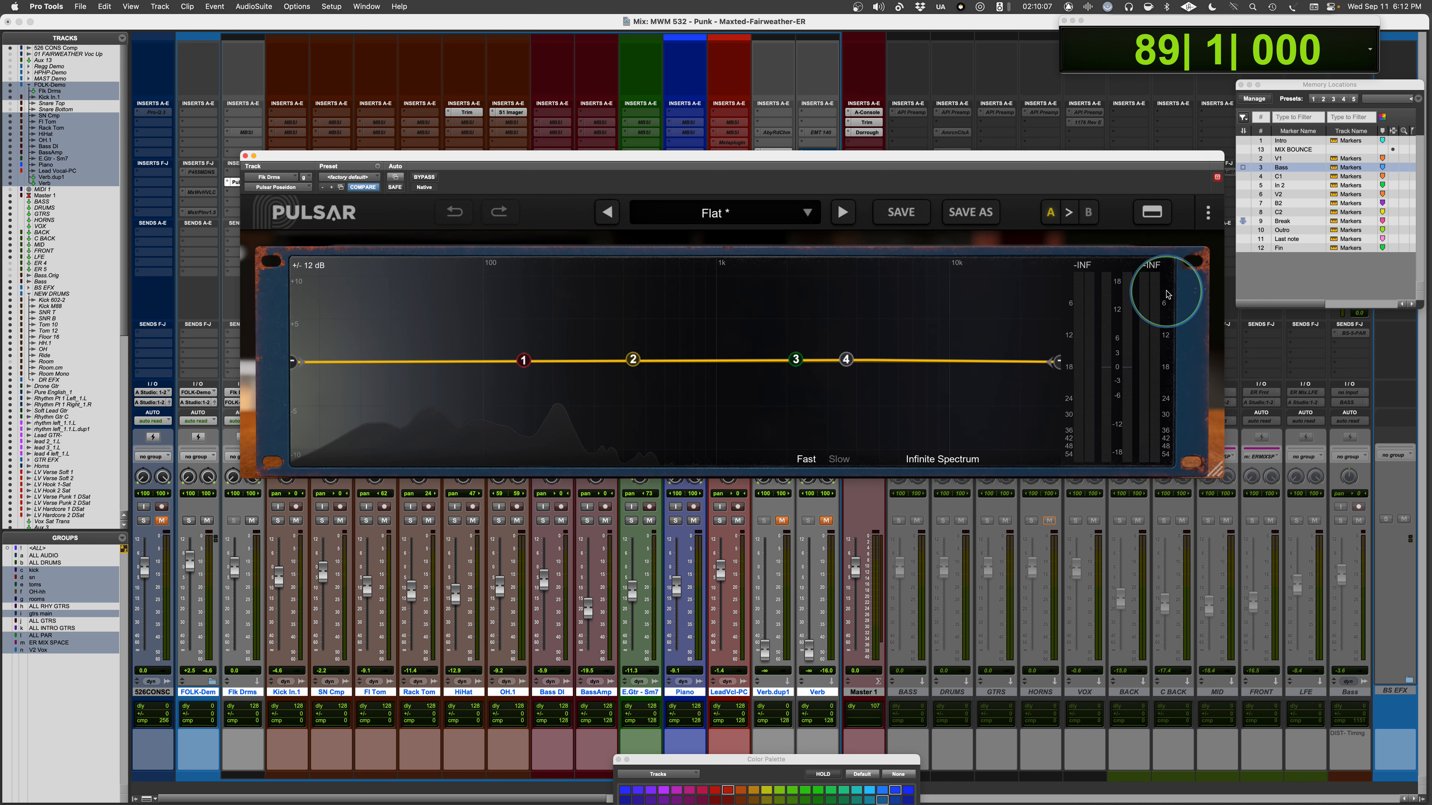
pyautogui.click(1155, 215)
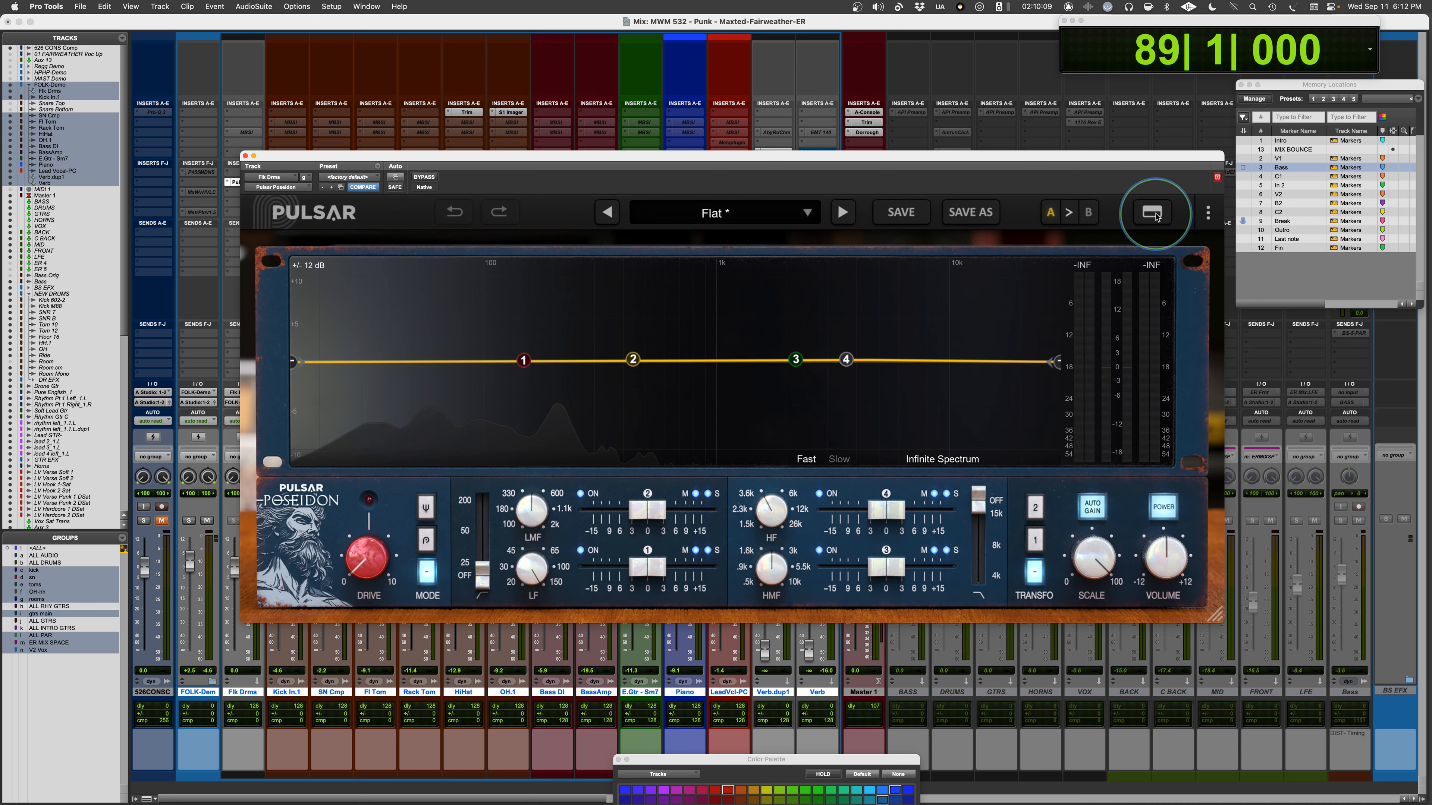
# Boost the High Bell, band 3, on the EQ graph to about +6.74 dB at 2.49 kHz.
pyautogui.click(804, 361)
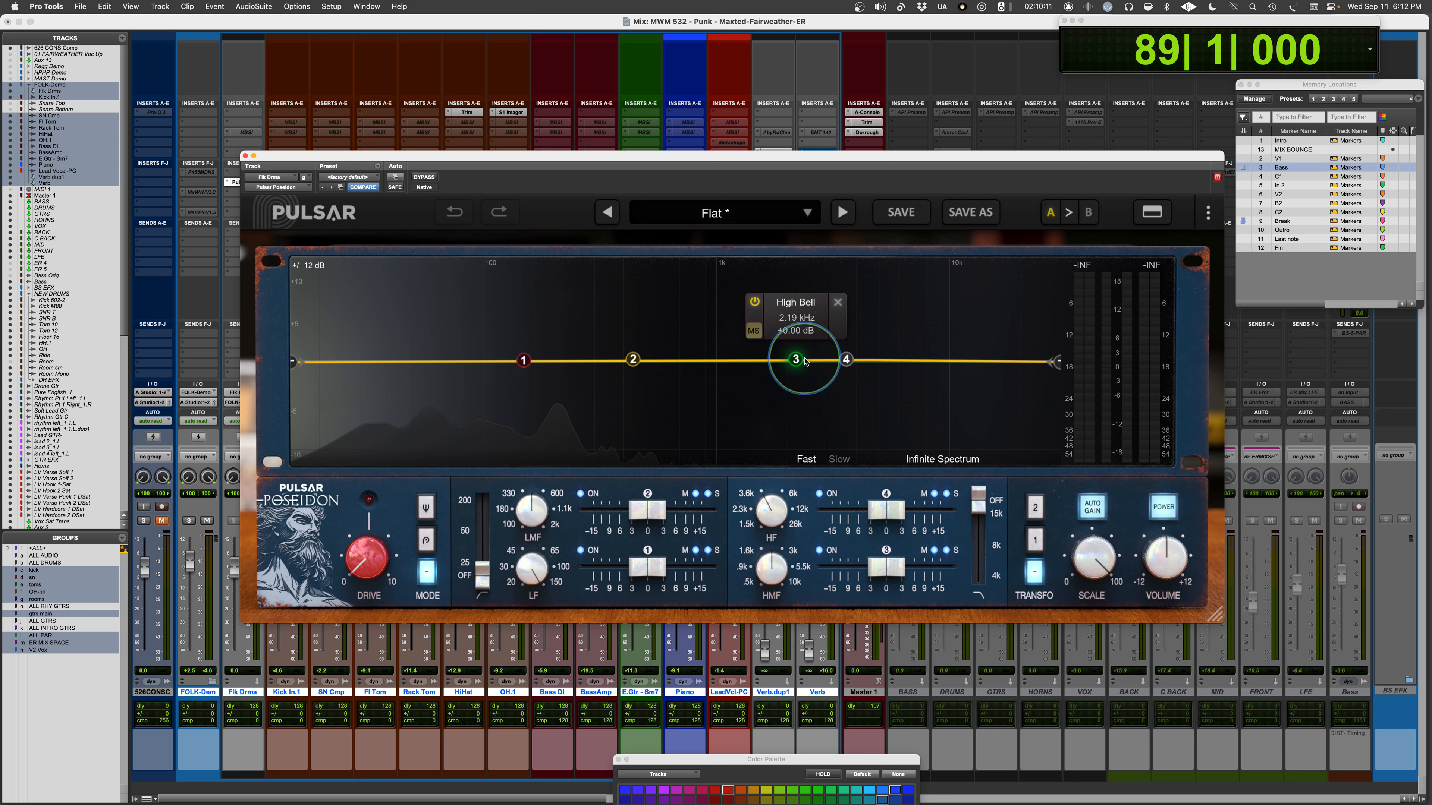
pyautogui.moveTo(803, 361); pyautogui.dragTo(811, 306)
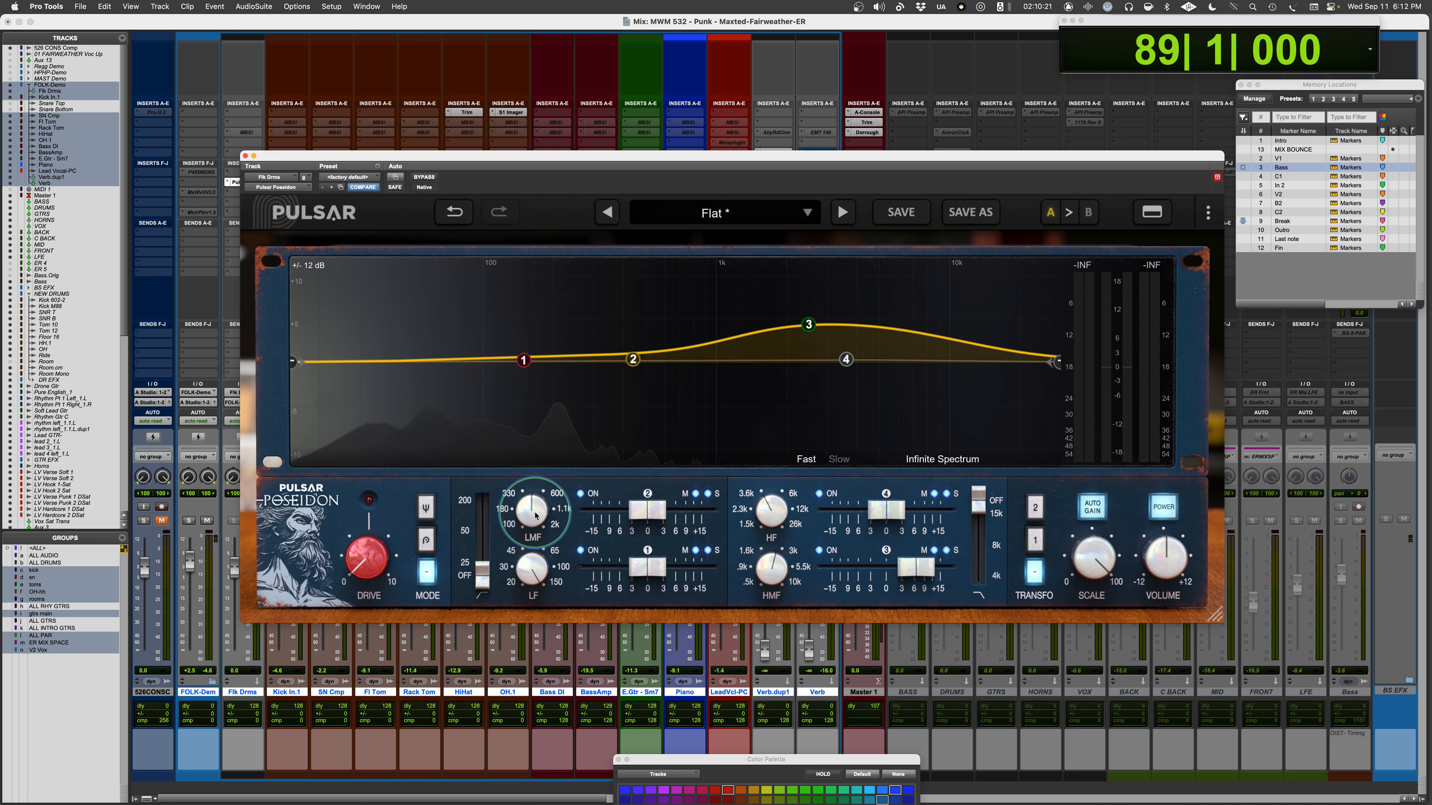
# Sweep the LMF frequency down, up to about 573 Hz and back down, and reset band 3's gain to 0 dB.
pyautogui.moveTo(528, 519); pyautogui.dragTo(546, 560)
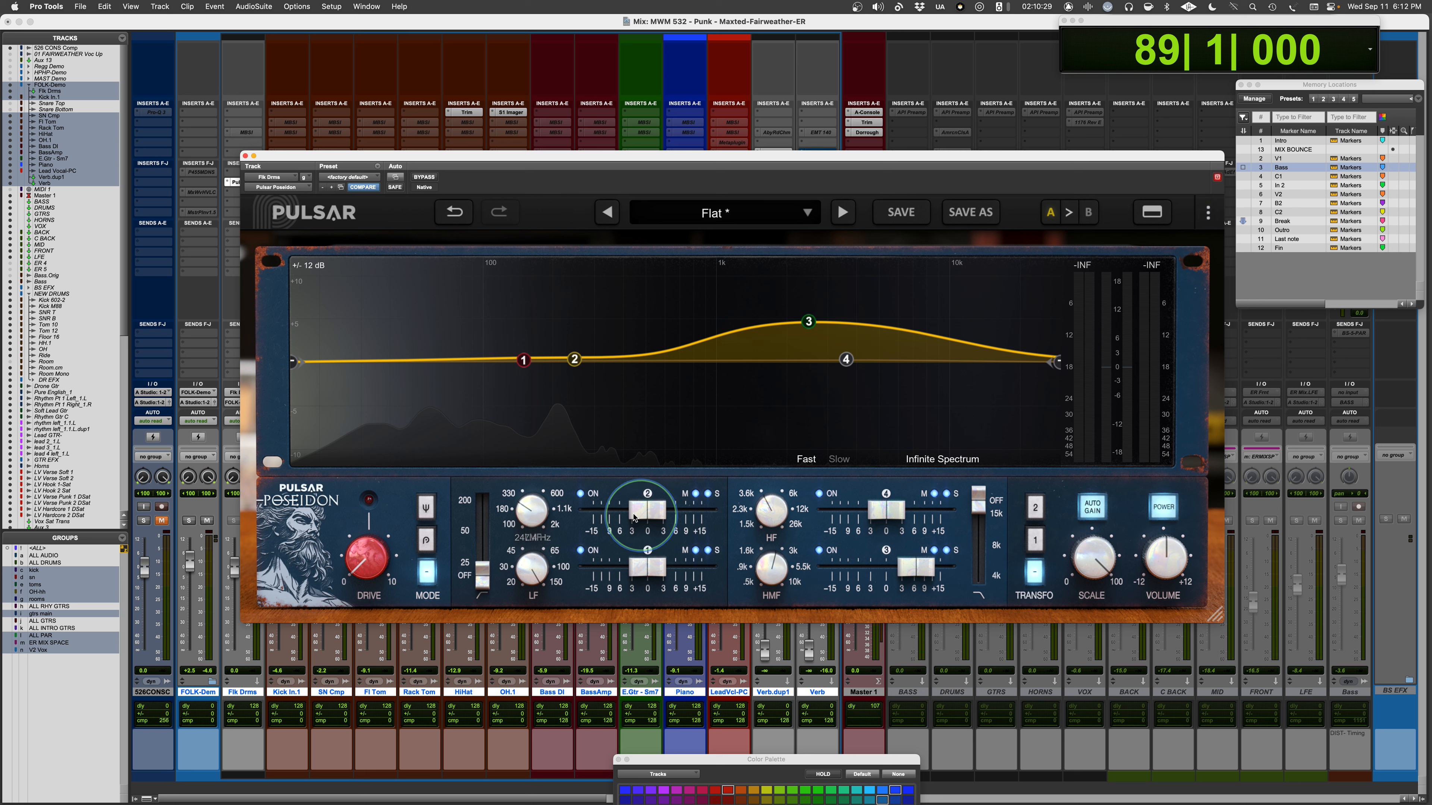
pyautogui.moveTo(531, 510); pyautogui.dragTo(535, 455)
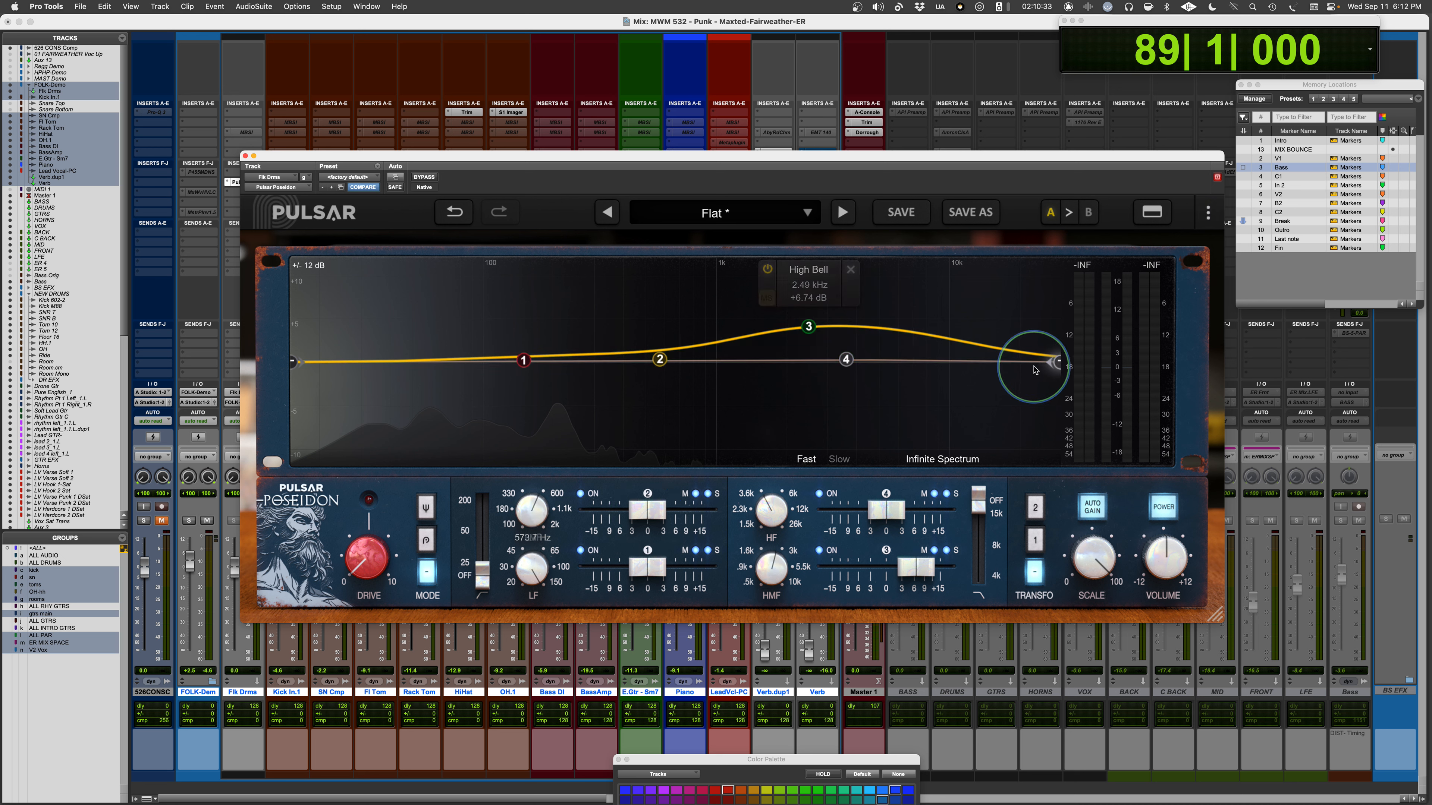
pyautogui.moveTo(1036, 370)
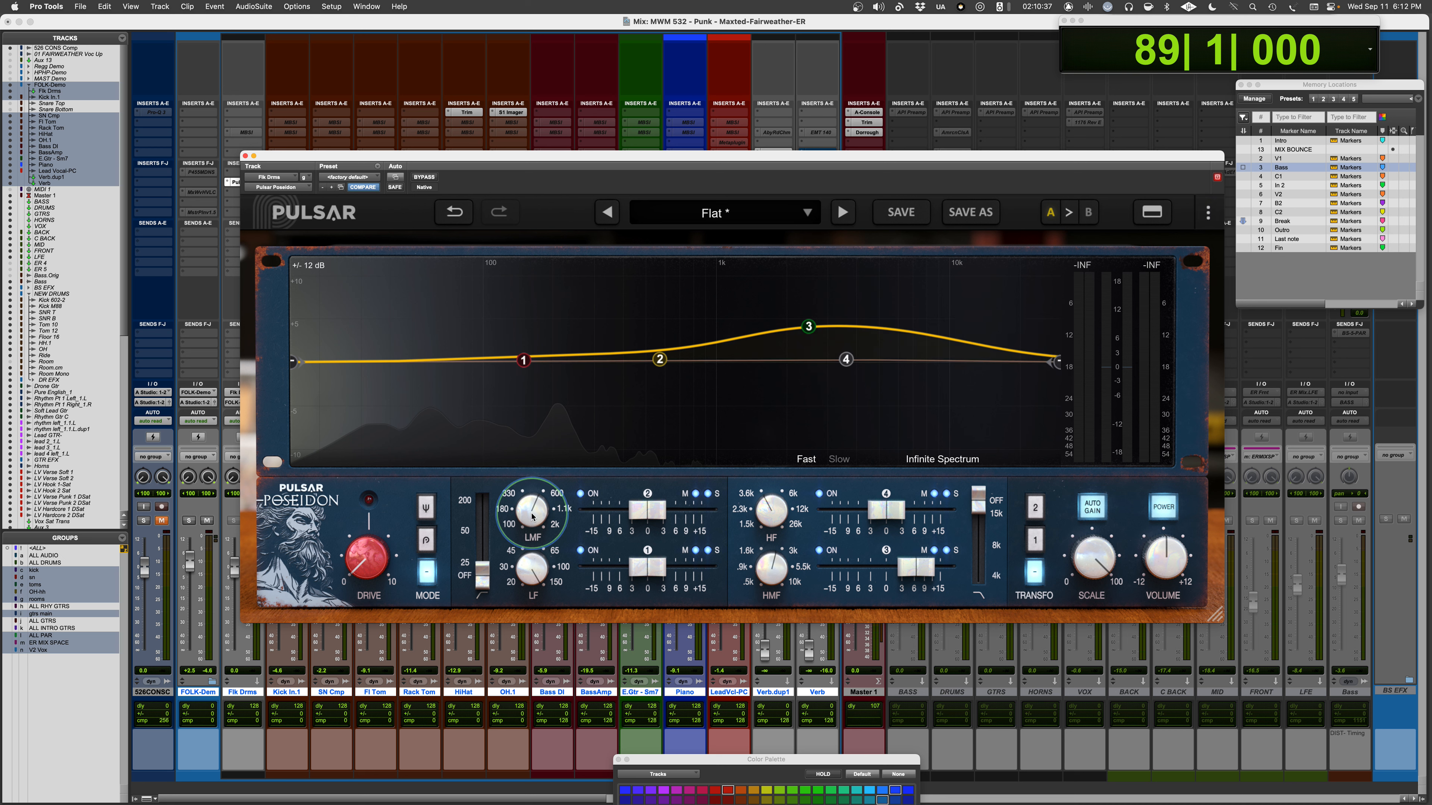
pyautogui.moveTo(530, 510); pyautogui.dragTo(524, 549)
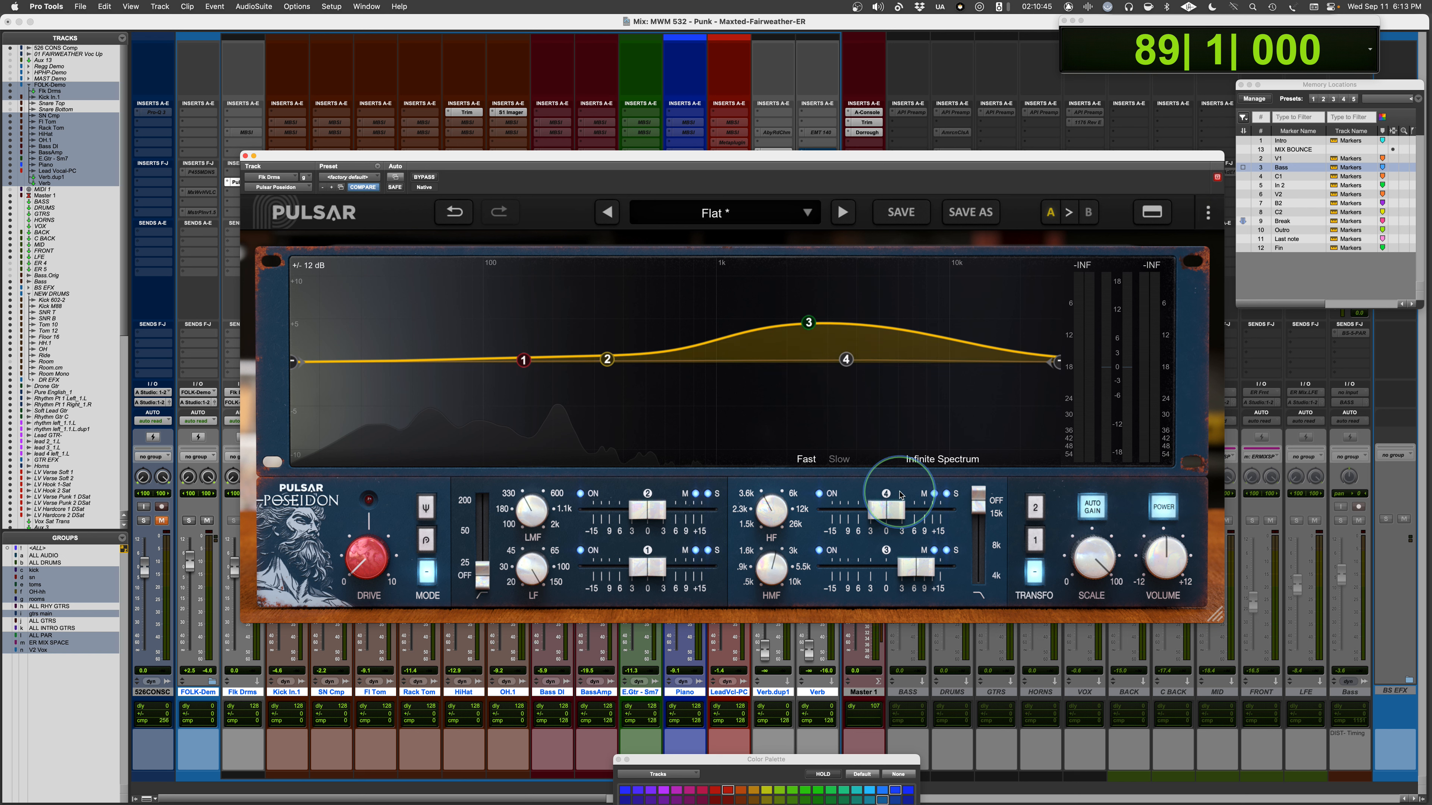
pyautogui.keyDown('alt'); pyautogui.click(923, 571); pyautogui.keyUp('alt')
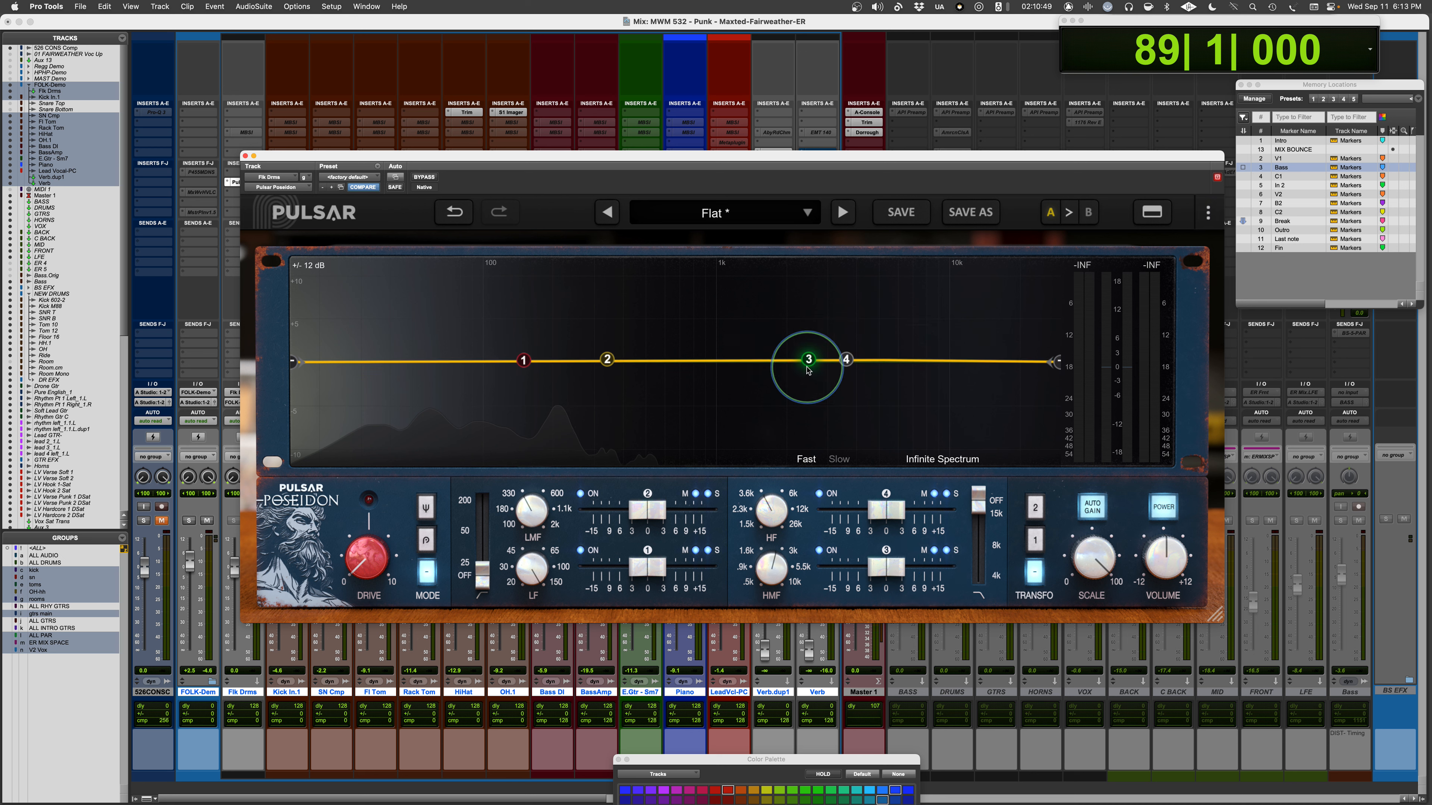
# Check the EQ graph's gain range options, from auto to +/- 24 dB.
pyautogui.moveTo(847, 346)
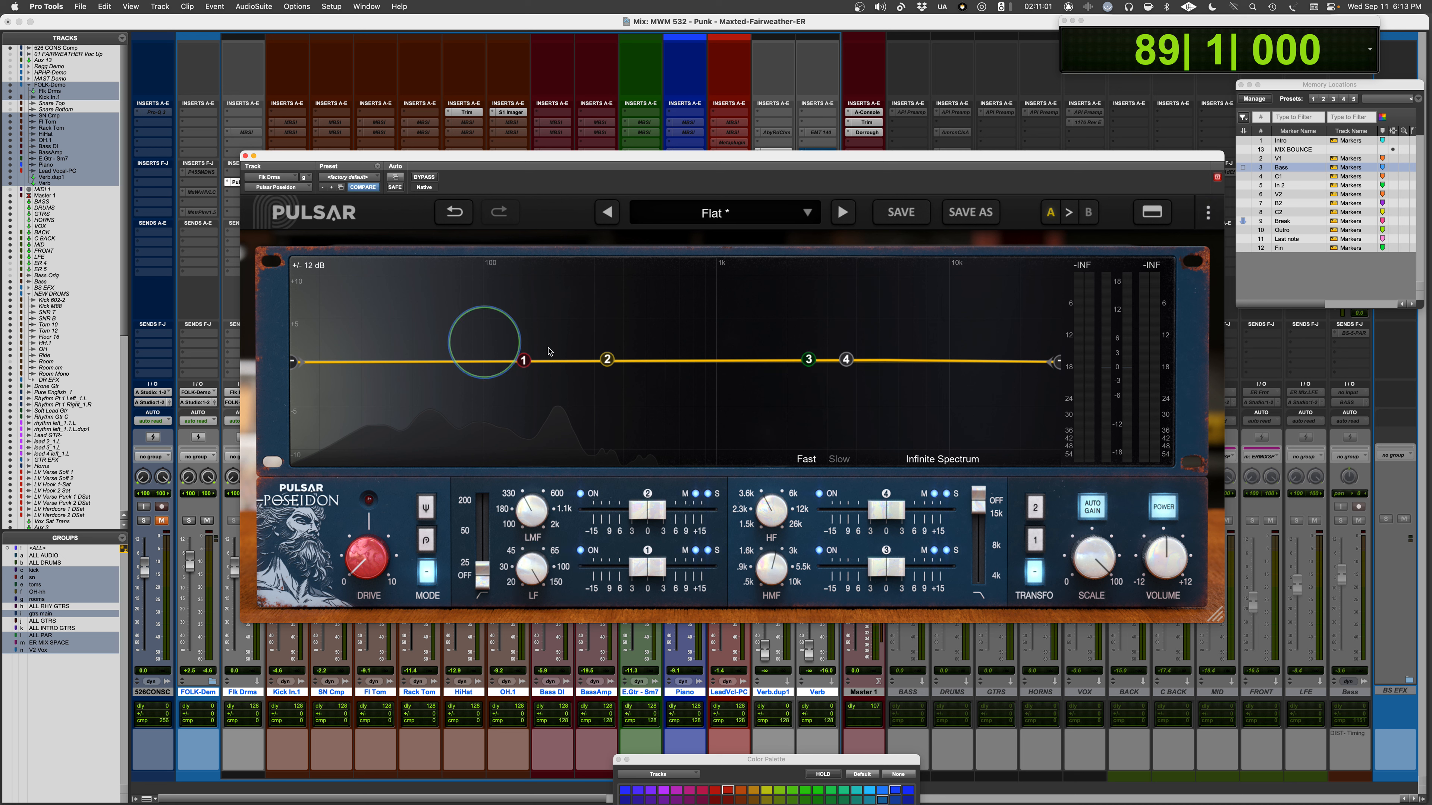
pyautogui.click(309, 255)
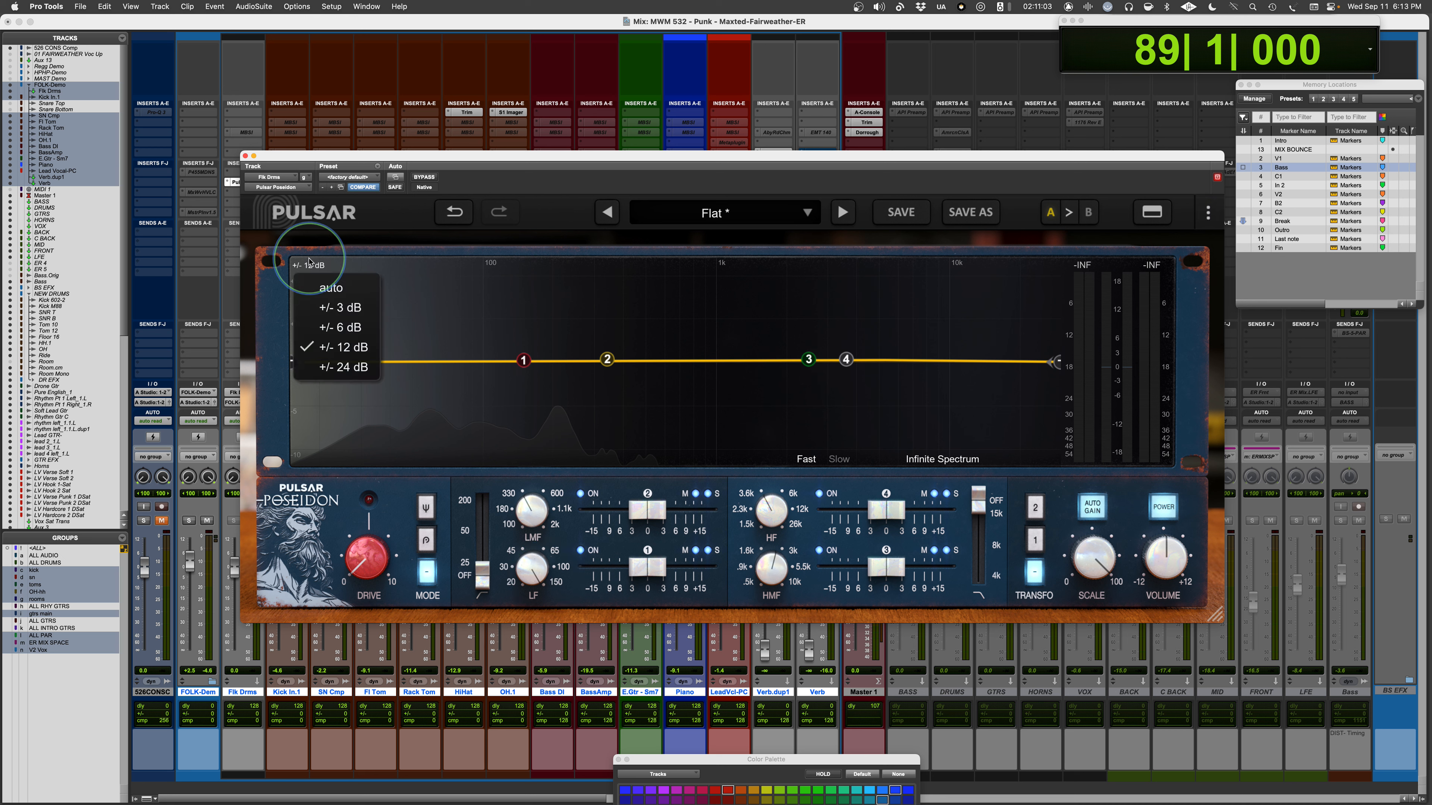
pyautogui.click(308, 259)
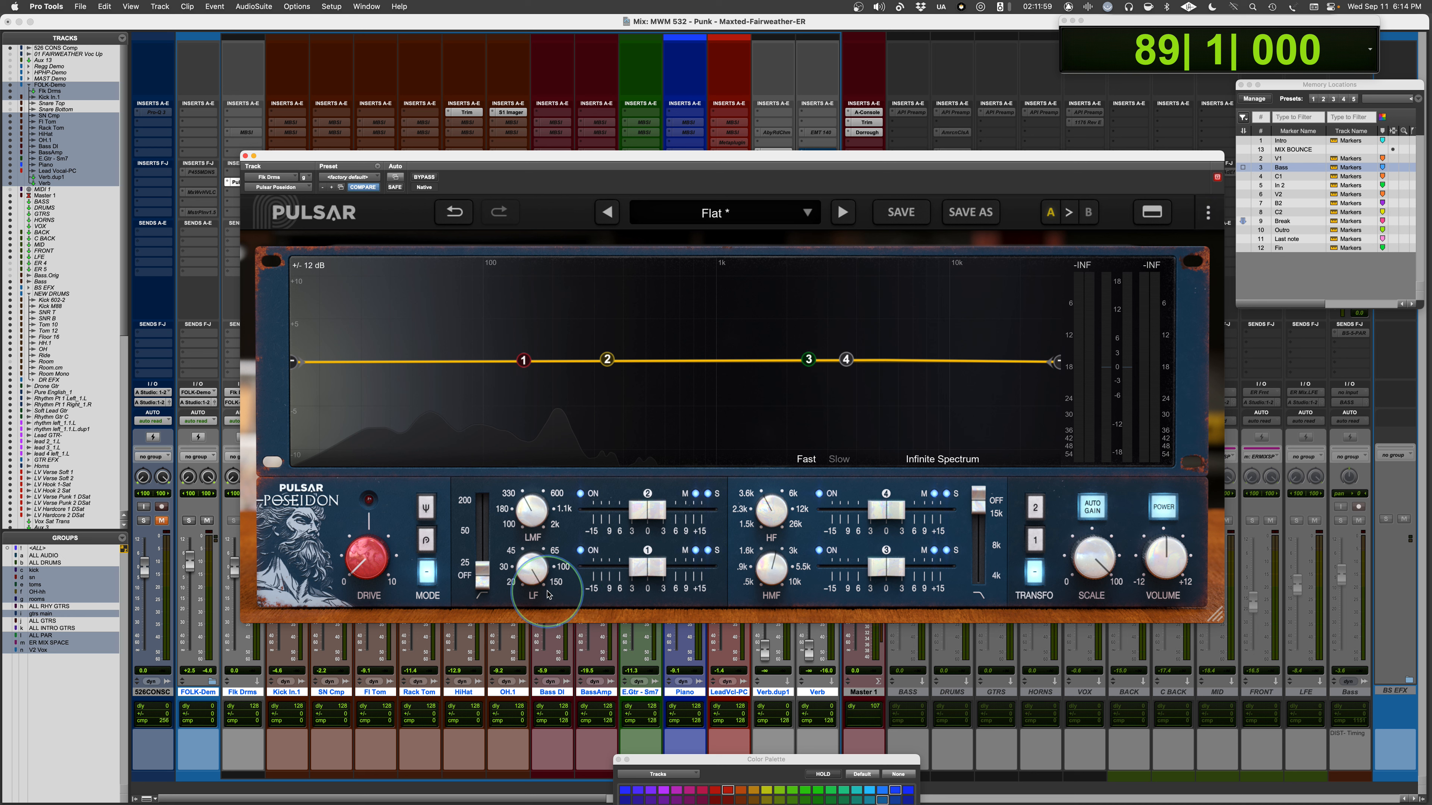
# Lower the HF frequency of band 4 slightly.
pyautogui.moveTo(546, 594); pyautogui.dragTo(531, 570)
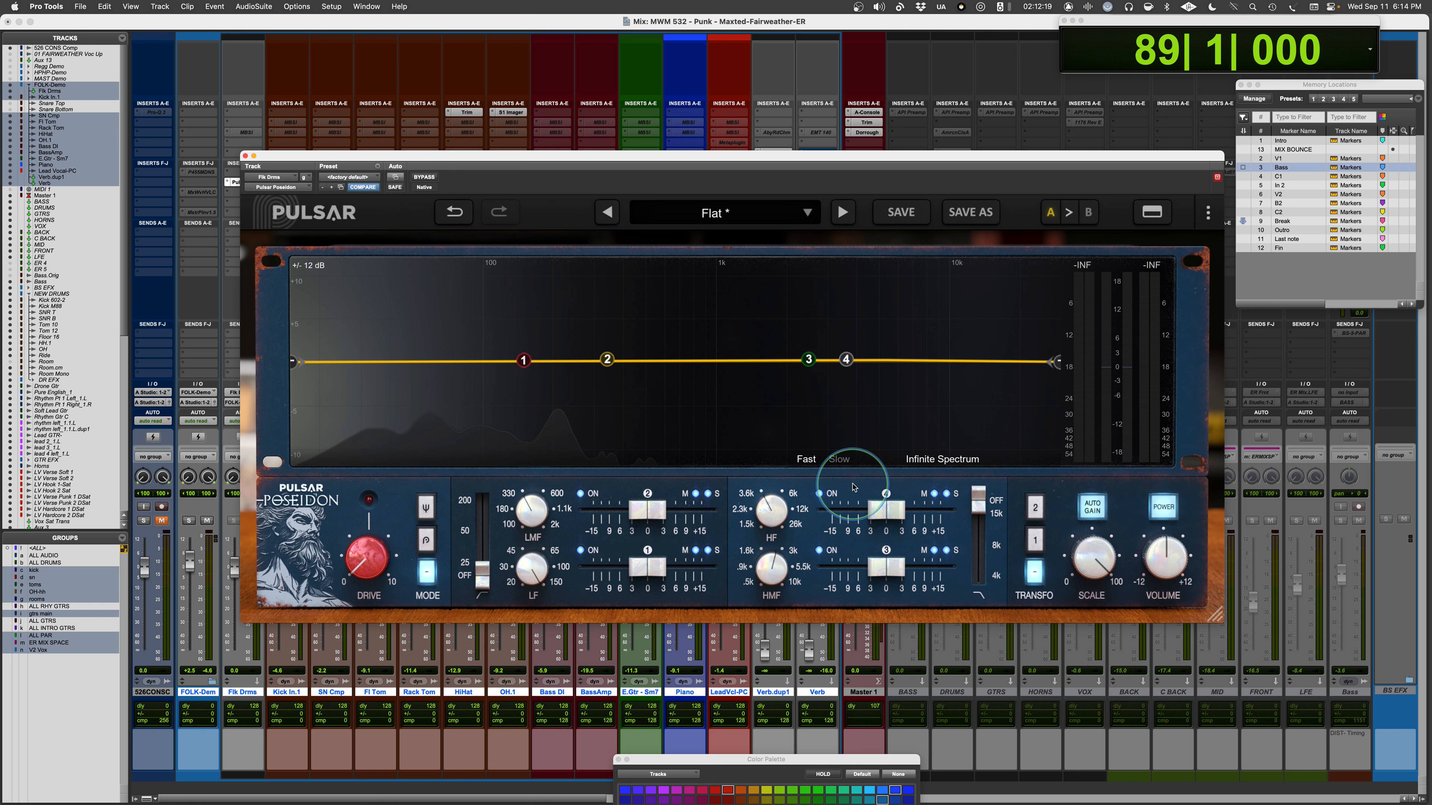
pyautogui.moveTo(771, 509); pyautogui.dragTo(745, 522)
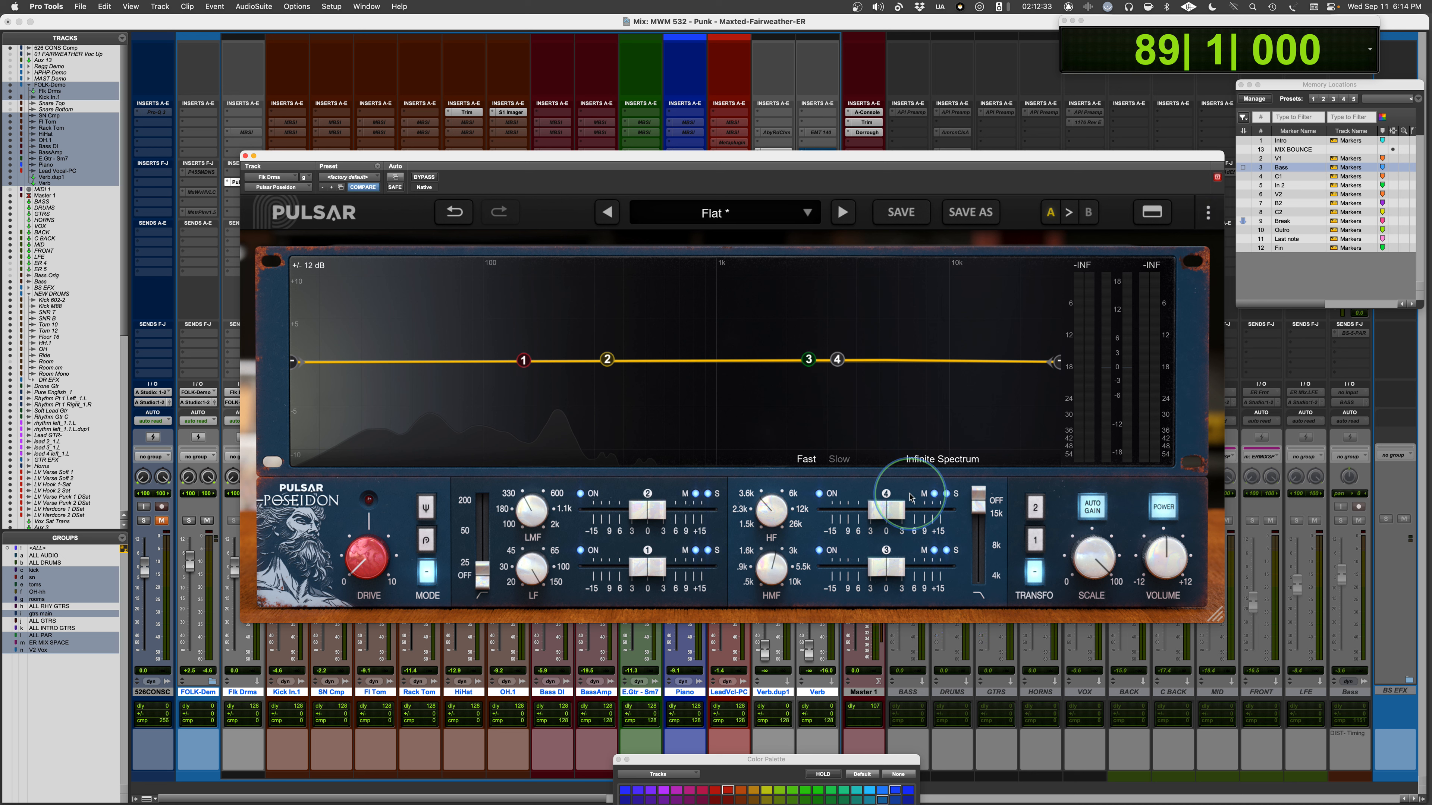
# Toggle band 4's mid and side switches off and back on.
pyautogui.click(933, 494)
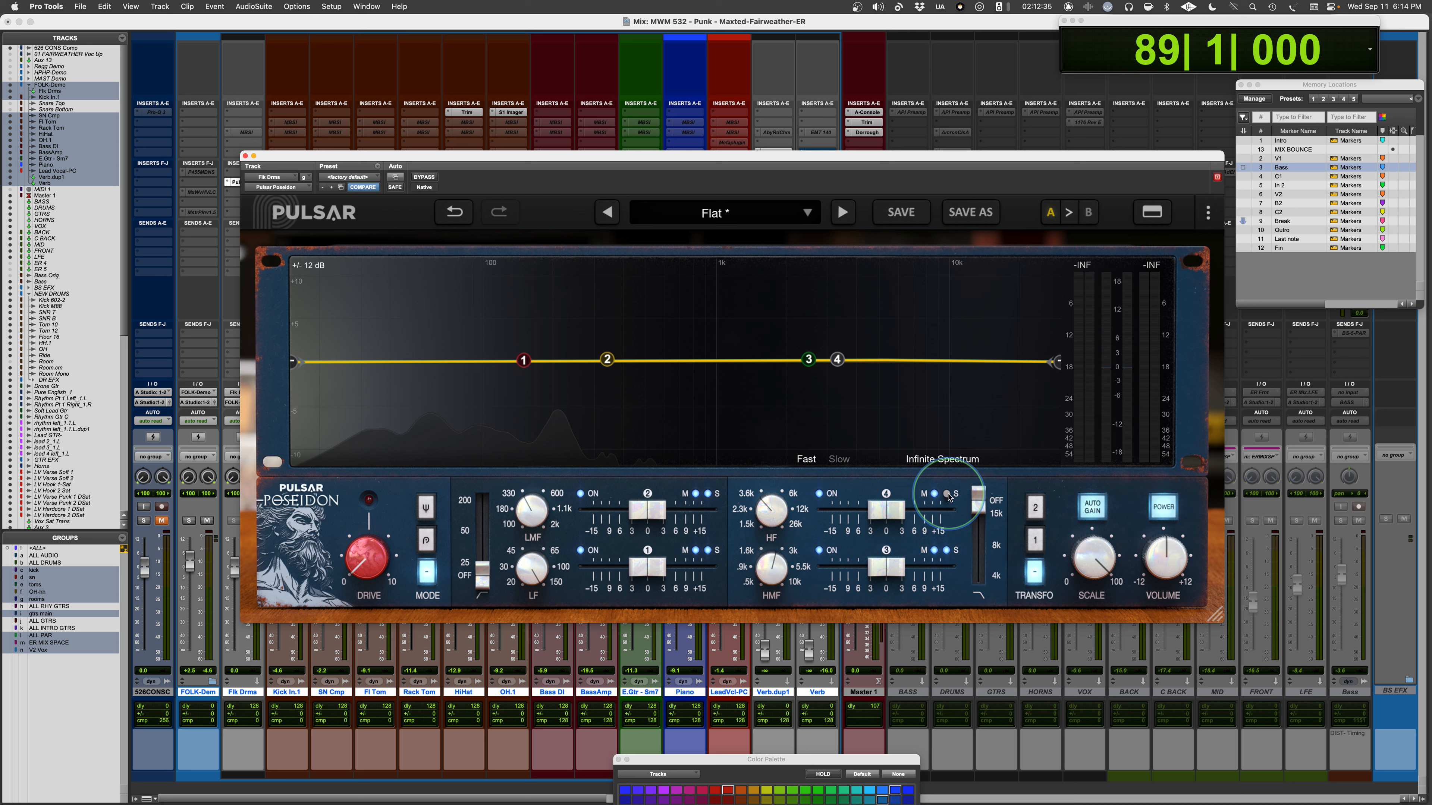
pyautogui.click(934, 495)
pyautogui.click(934, 496)
pyautogui.click(947, 494)
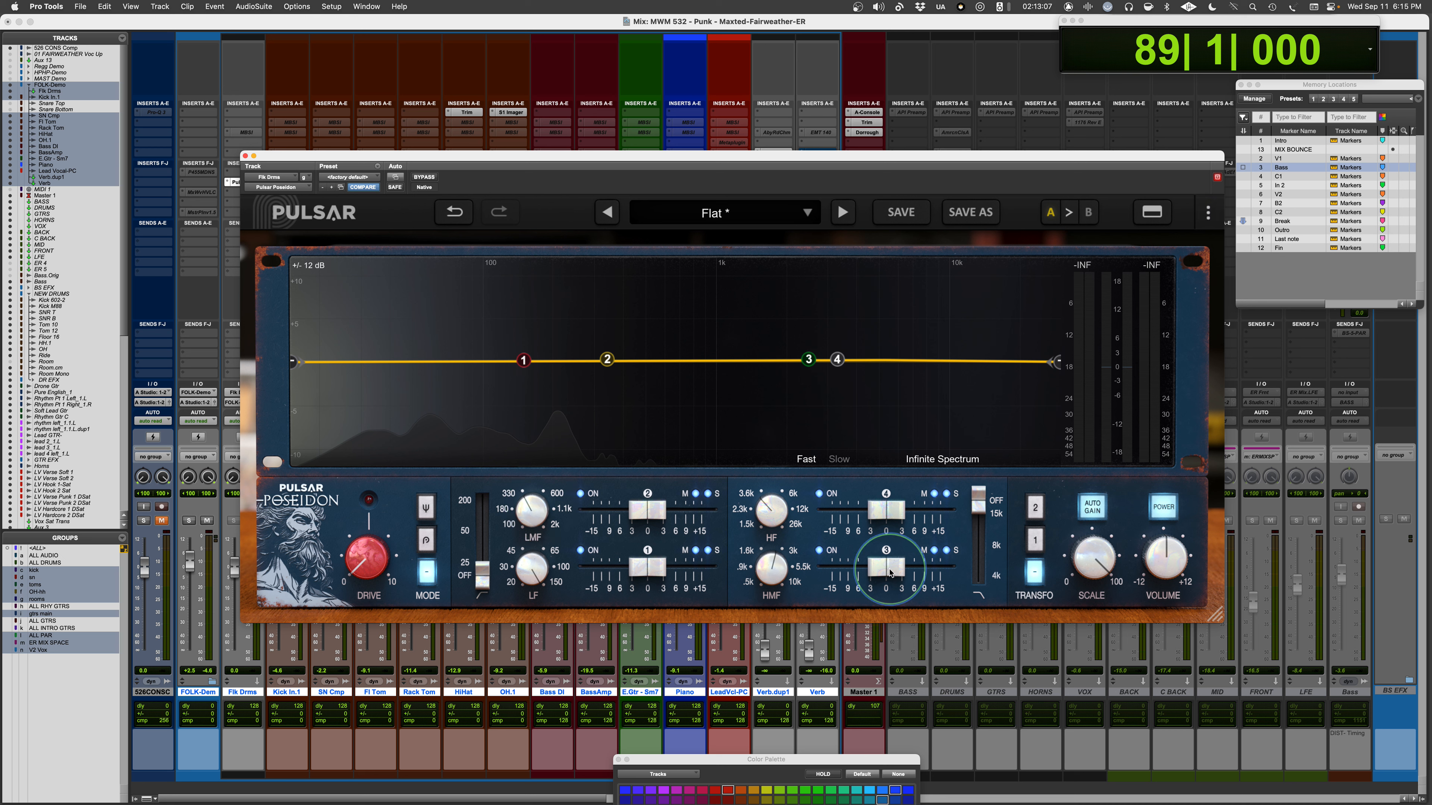
# Try a gain boost on band 3 and reset it to 0 dB.
pyautogui.moveTo(888, 568); pyautogui.dragTo(917, 579)
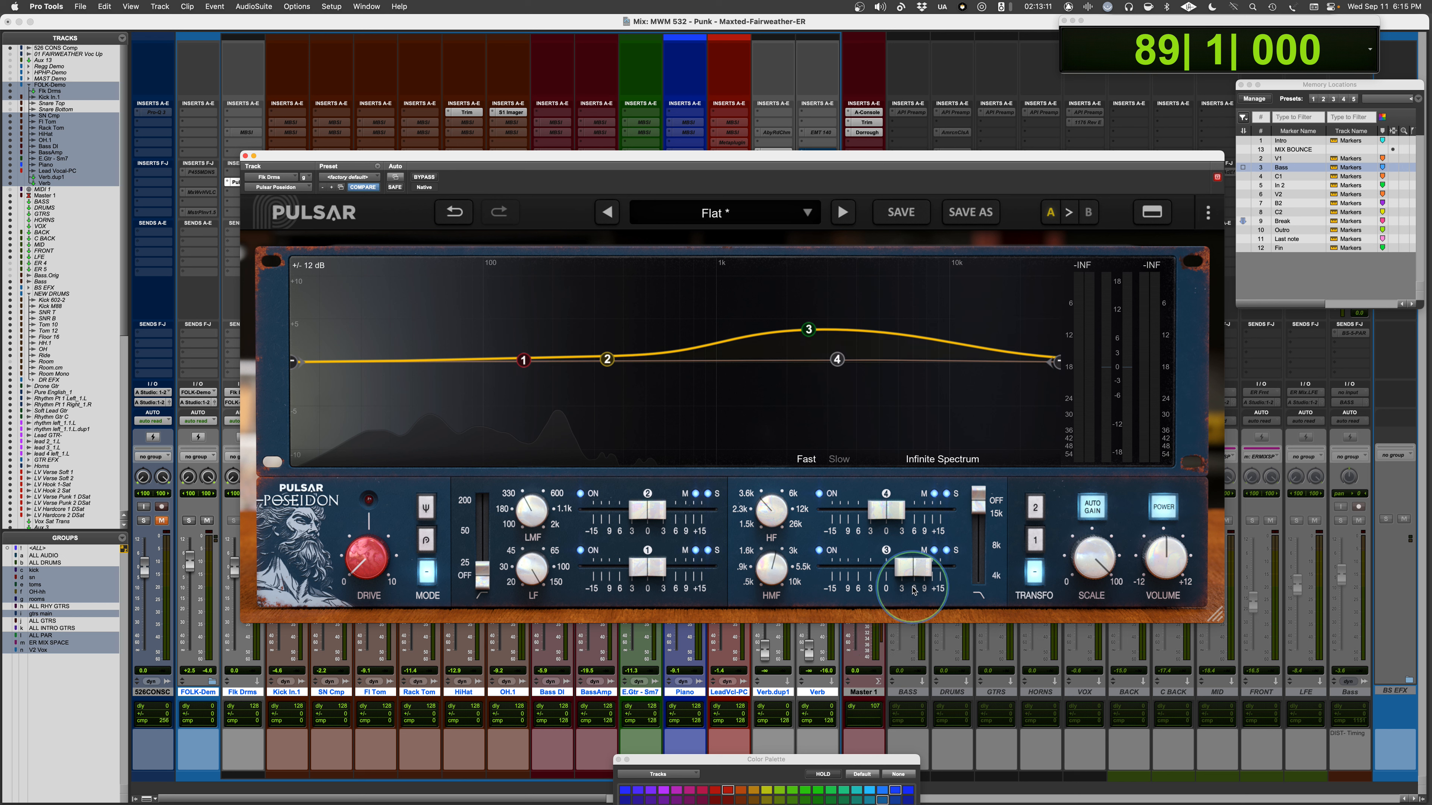
pyautogui.doubleClick(917, 569)
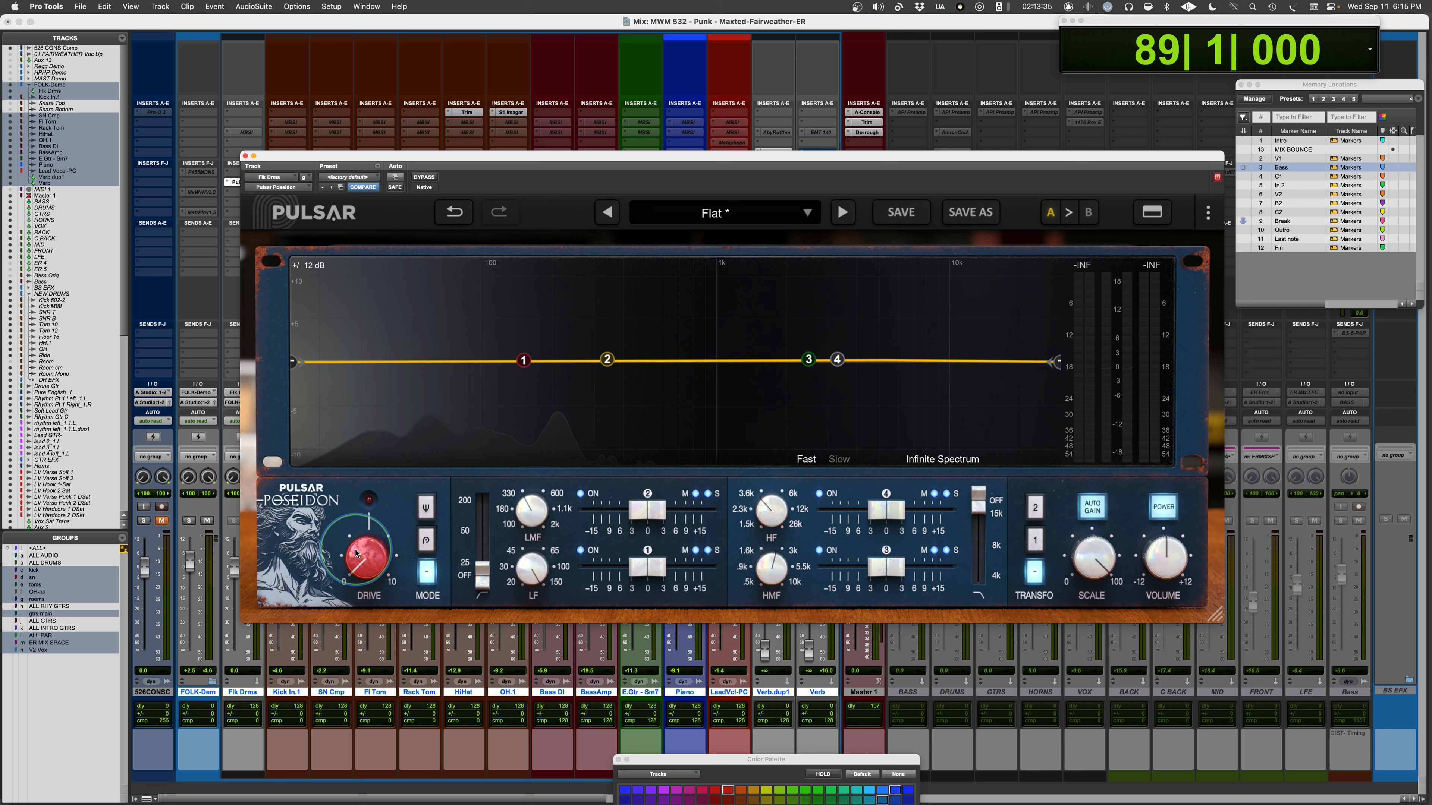
# Try the Poseidon and Pulsar drive modes and return the drive mode to off.
pyautogui.click(426, 508)
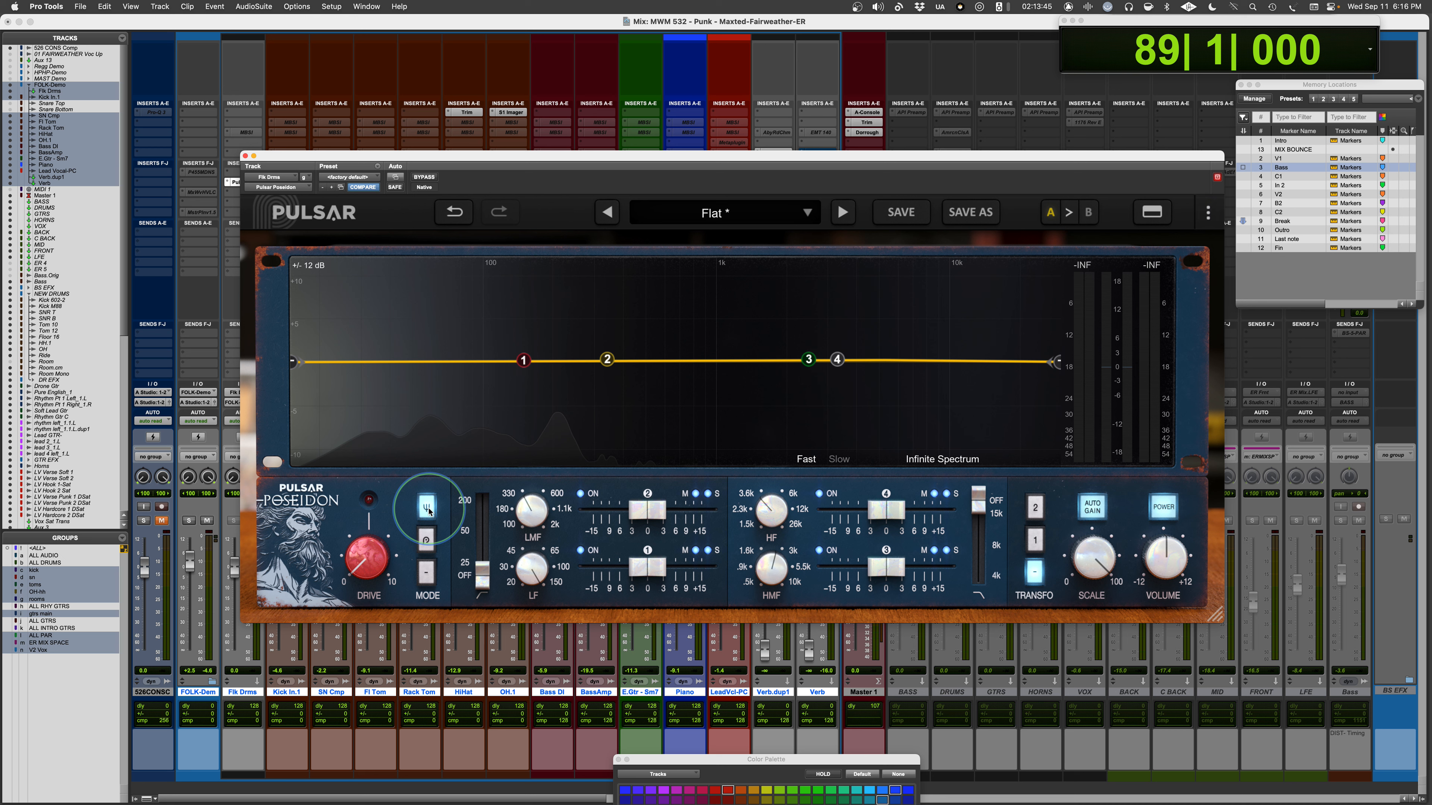
pyautogui.click(421, 541)
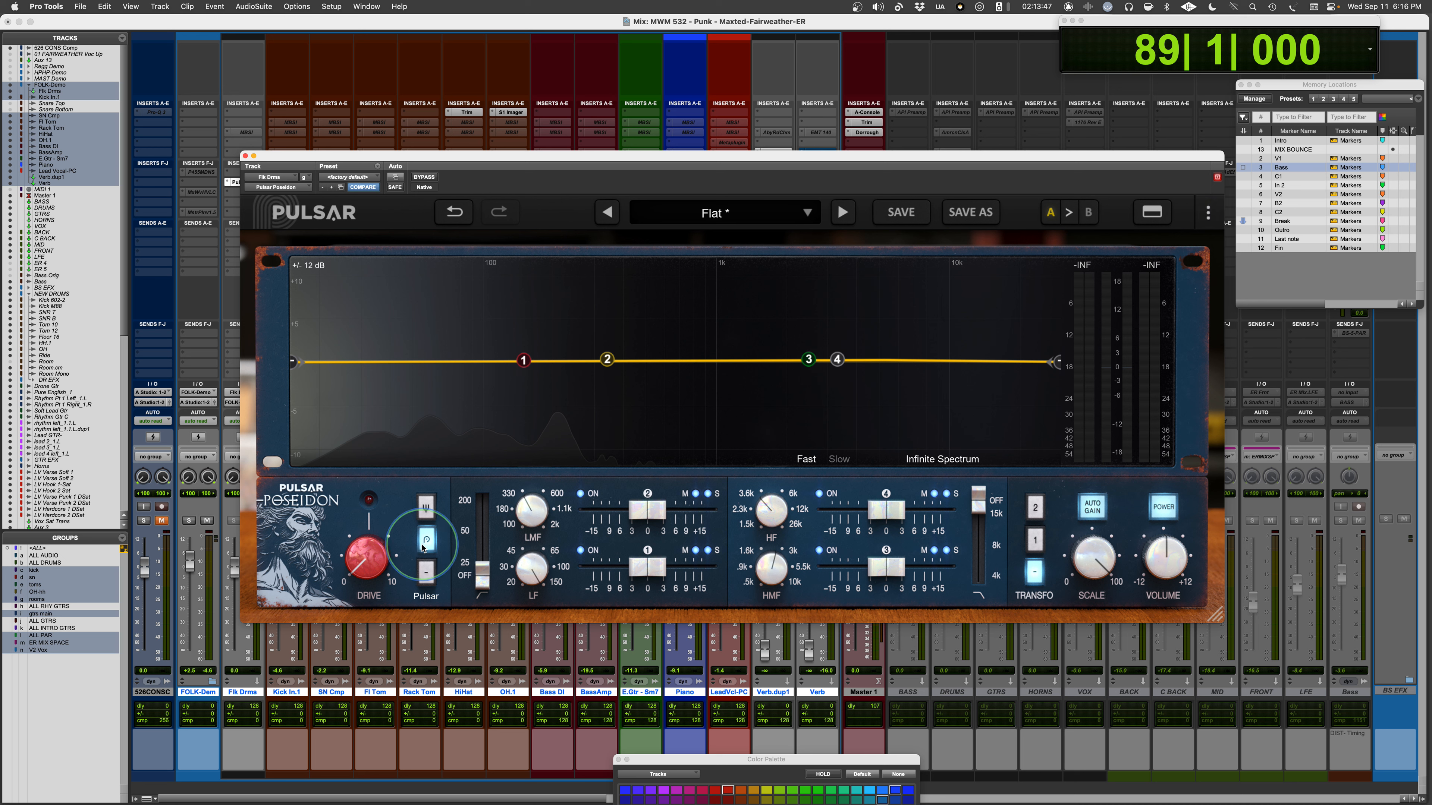
pyautogui.click(426, 507)
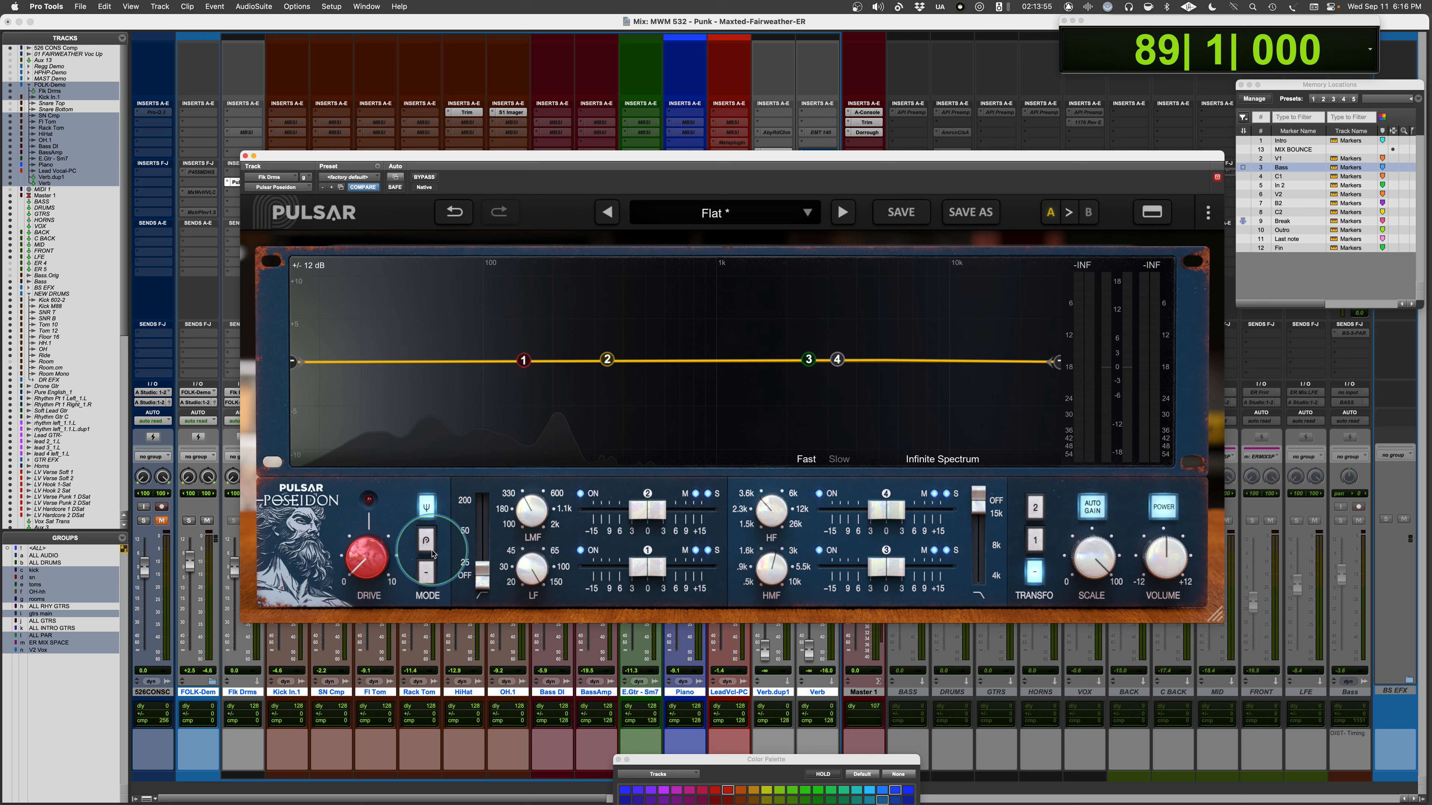
pyautogui.click(429, 579)
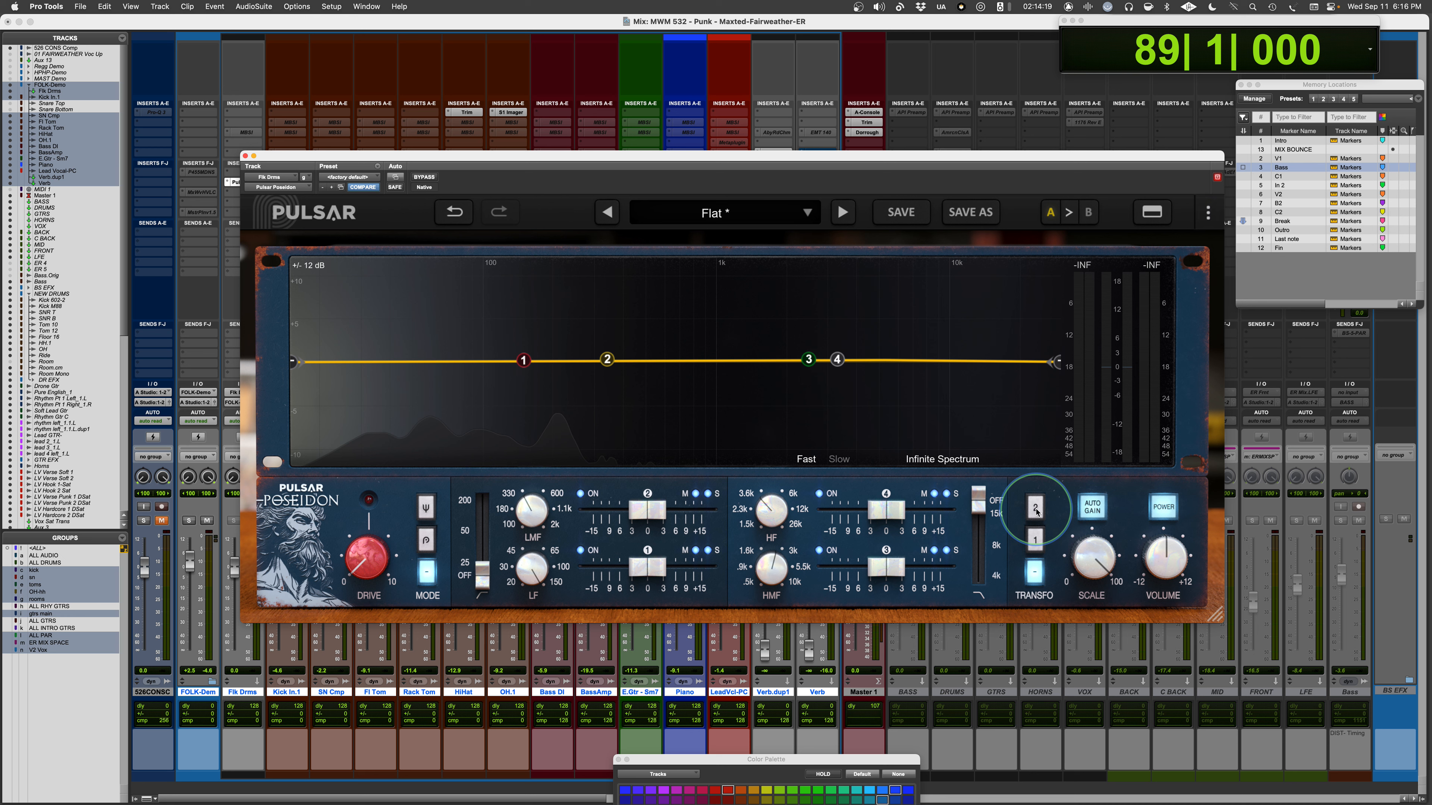
# Try transformer models 2 and 1 and return the transformer setting to off.
pyautogui.click(1035, 508)
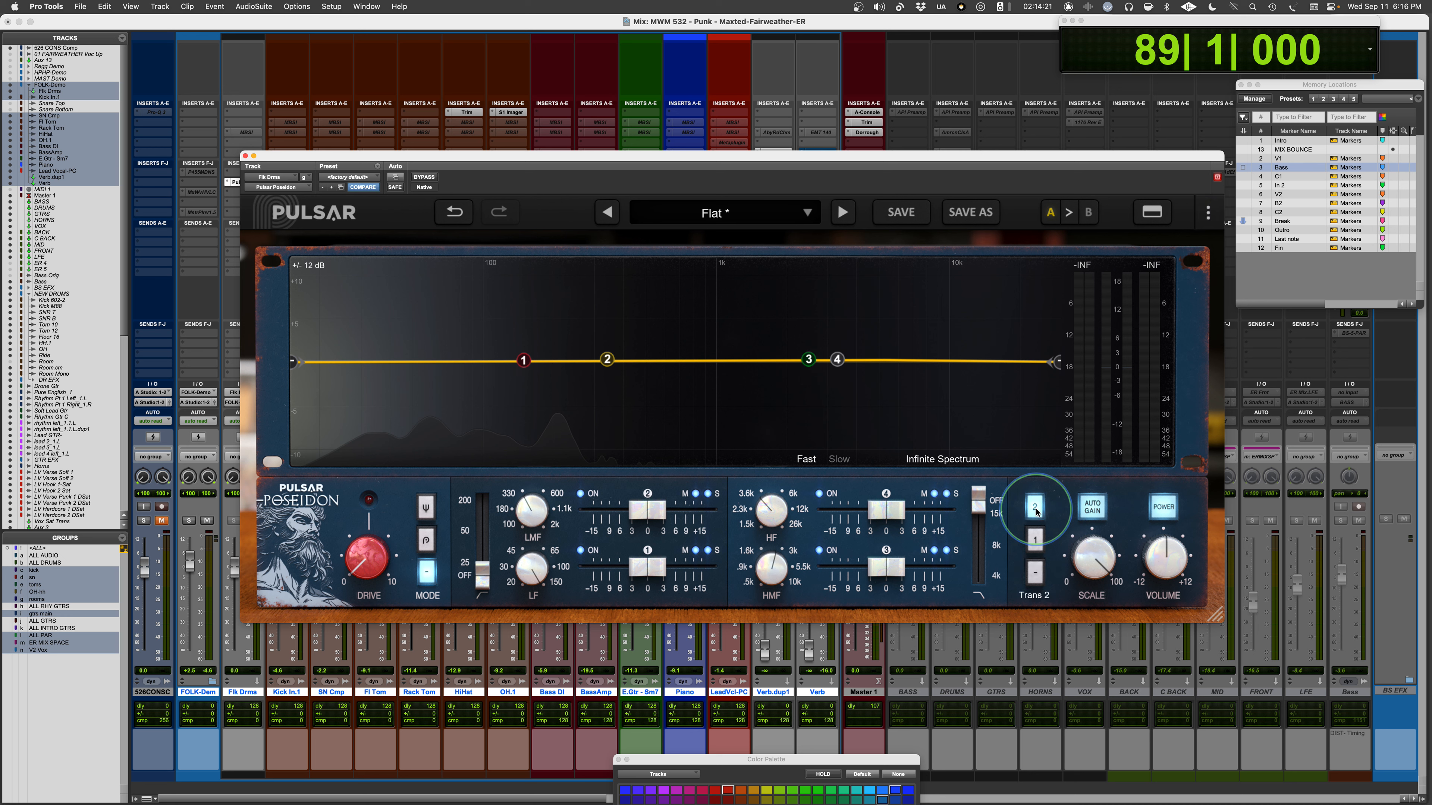
pyautogui.click(1034, 539)
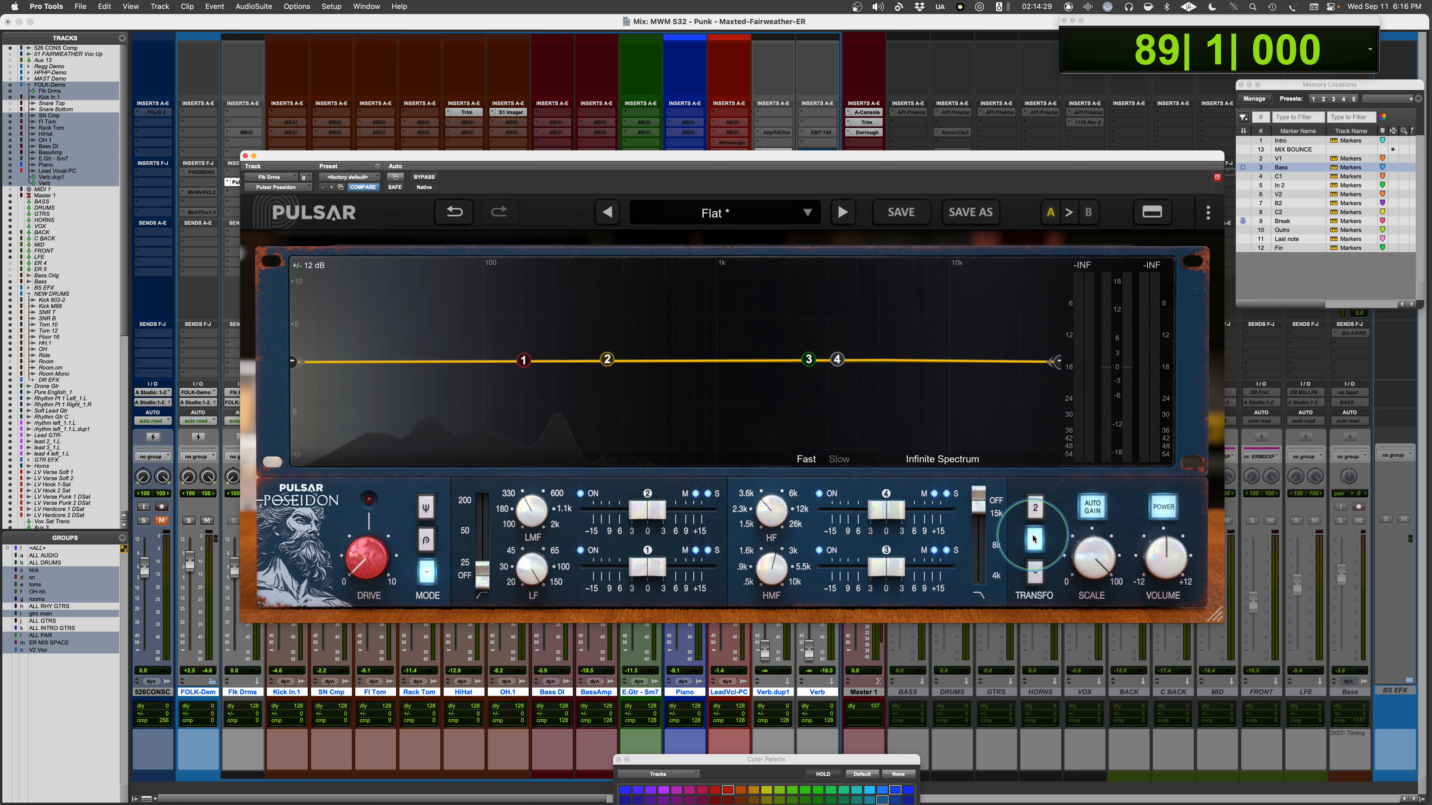
pyautogui.click(1034, 574)
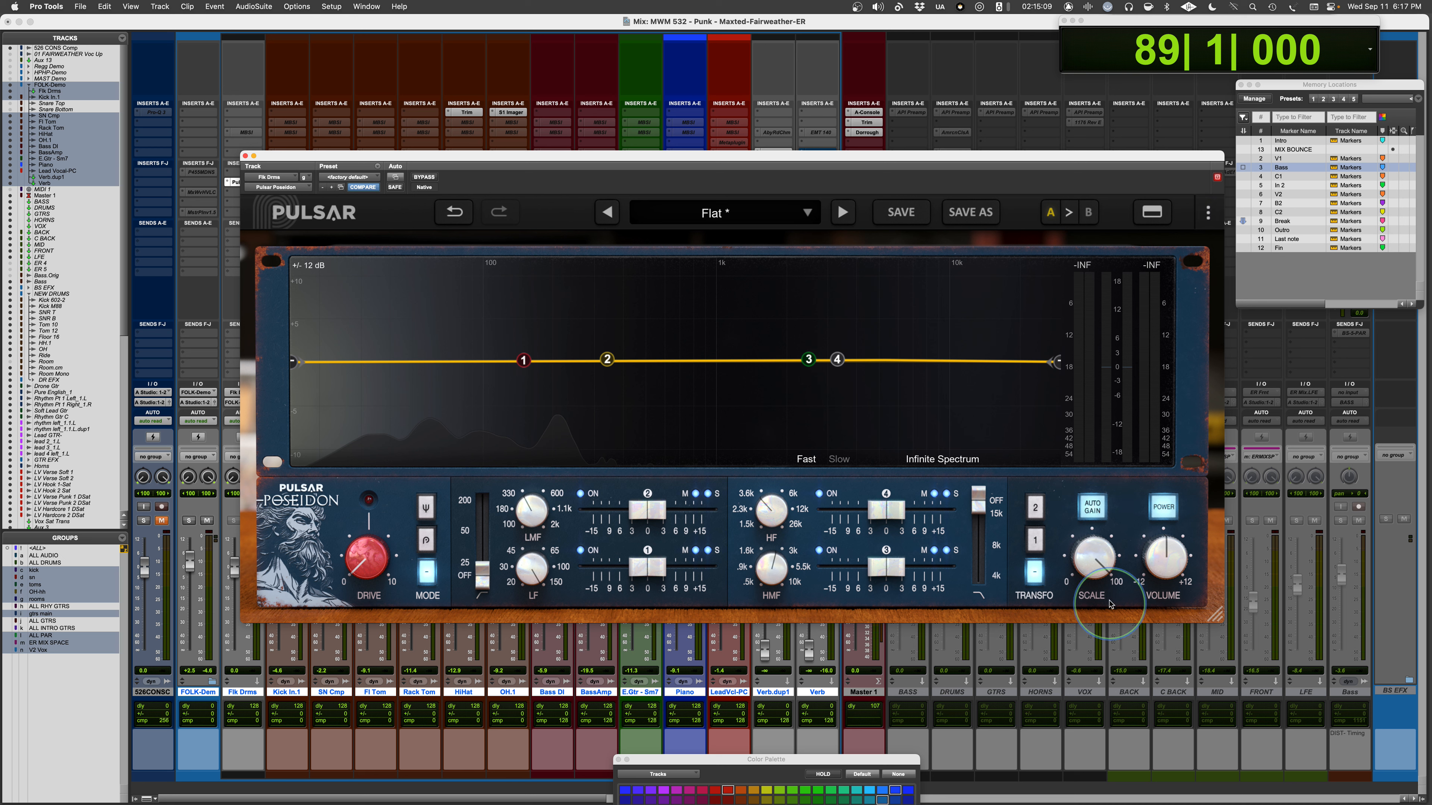
# Boost band 4 to about 4.95 dB and band 2 to about 13.8 dB, and cut the low-frequency band 1.
pyautogui.moveTo(886, 510); pyautogui.dragTo(908, 516)
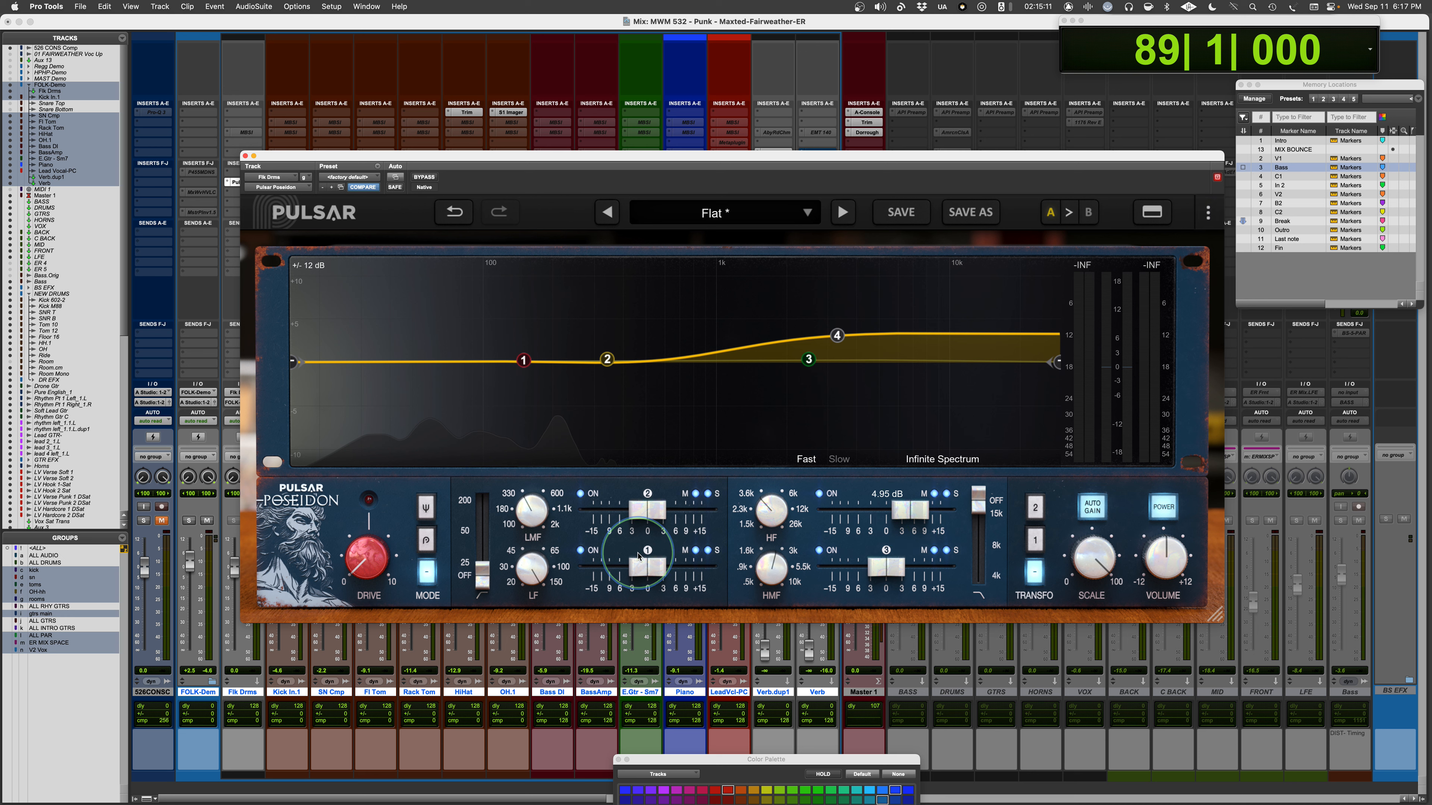
pyautogui.moveTo(647, 567); pyautogui.dragTo(706, 529)
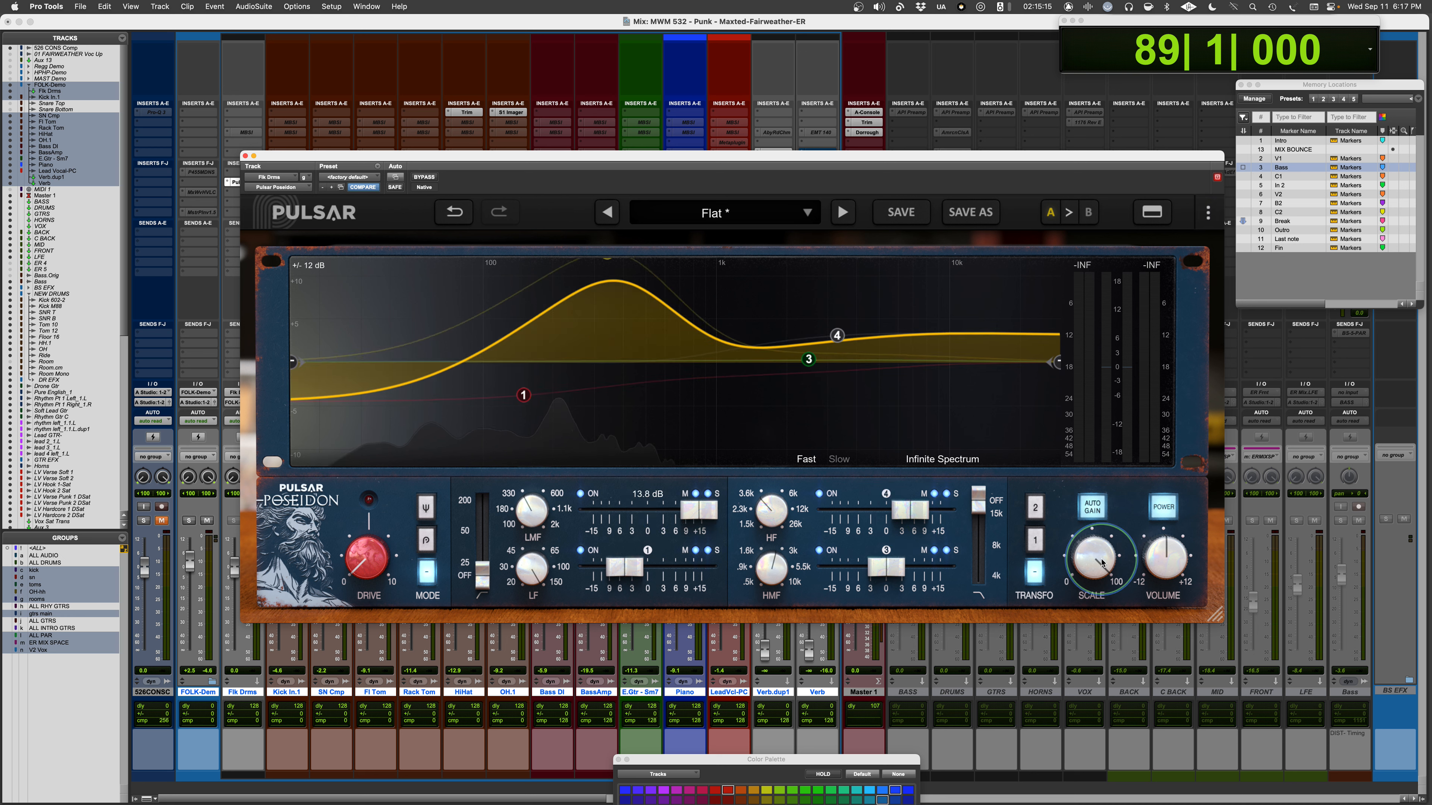
# Cut band 3 to about -7.36 dB and lower the Scale amount to reduce the whole EQ curve.
pyautogui.moveTo(1099, 564)
pyautogui.mouseDown()
pyautogui.moveTo(1083, 784)
pyautogui.moveTo(1090, 552)
pyautogui.mouseUp()
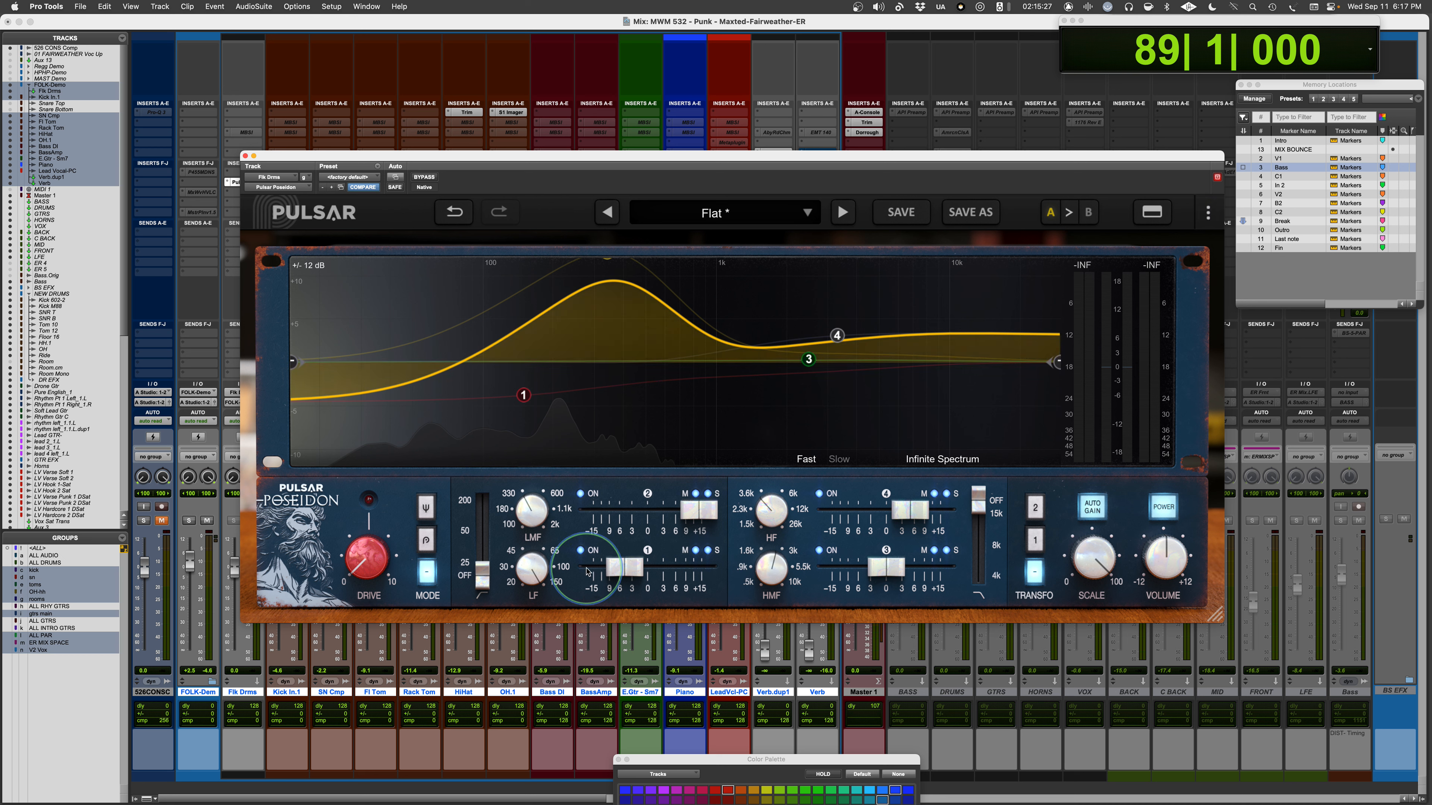
pyautogui.moveTo(886, 568); pyautogui.dragTo(848, 573)
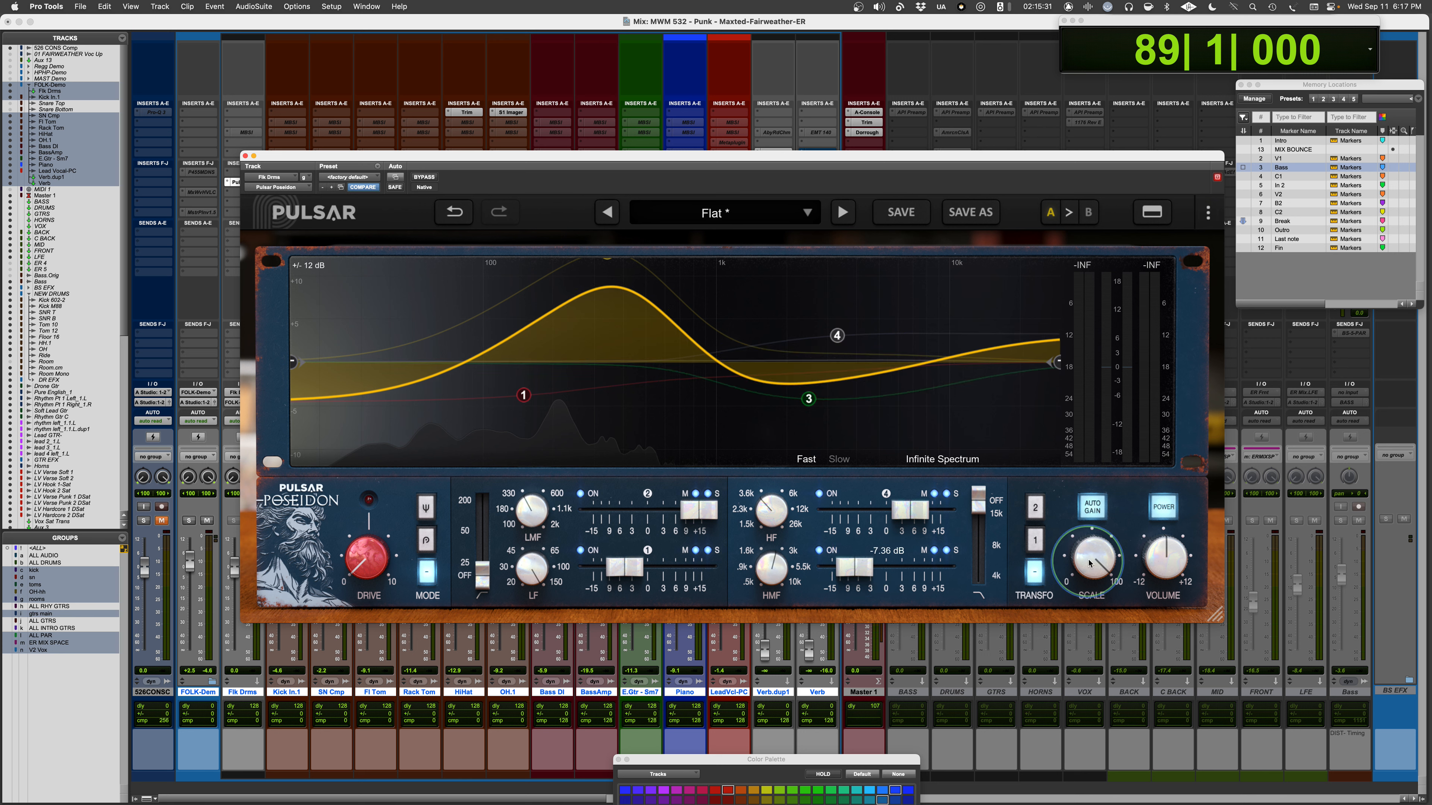
pyautogui.moveTo(1091, 561); pyautogui.dragTo(1079, 599)
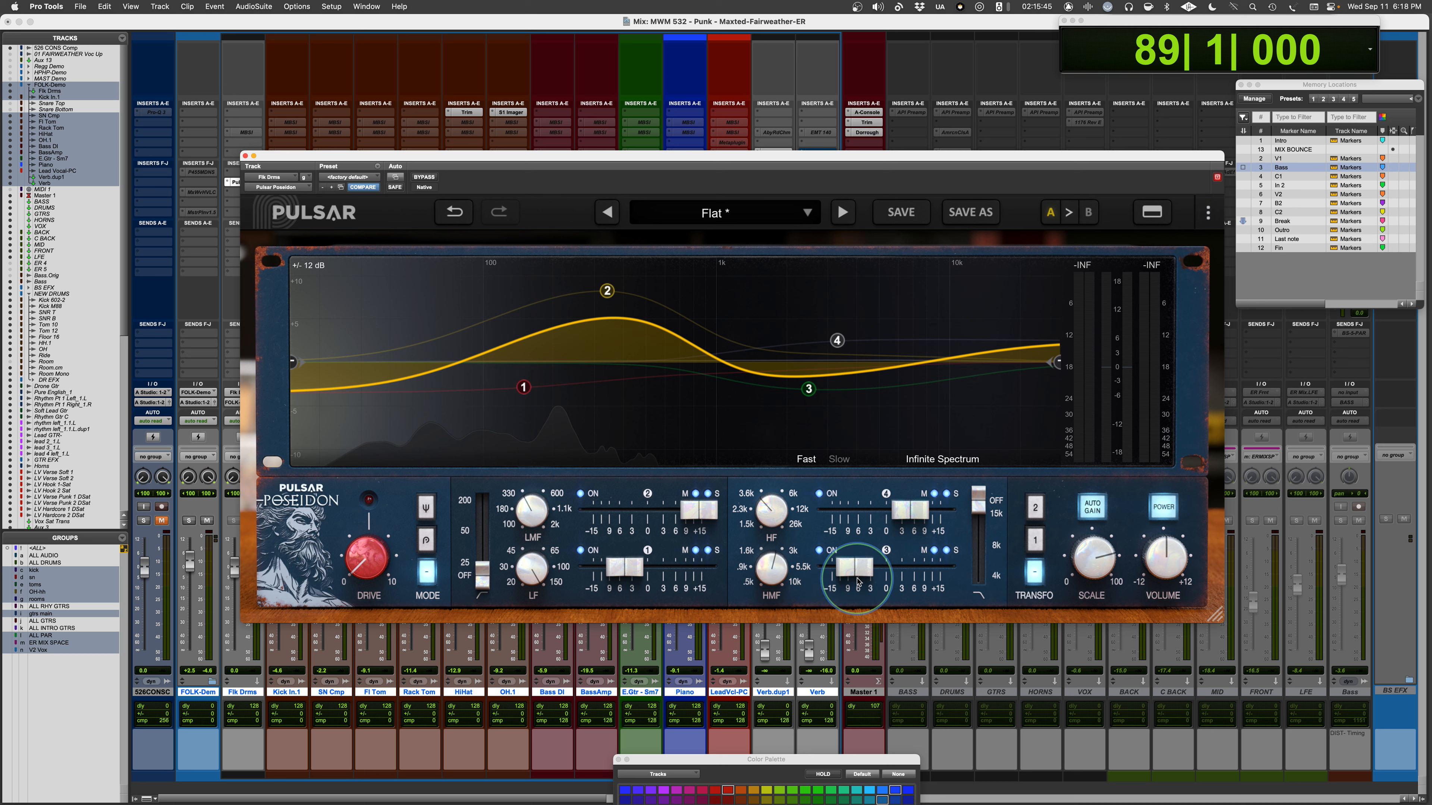
# Return the Scale amount to 100% and reset the gains of all four EQ bands to 0 dB.
pyautogui.moveTo(1094, 559); pyautogui.dragTo(1138, 440)
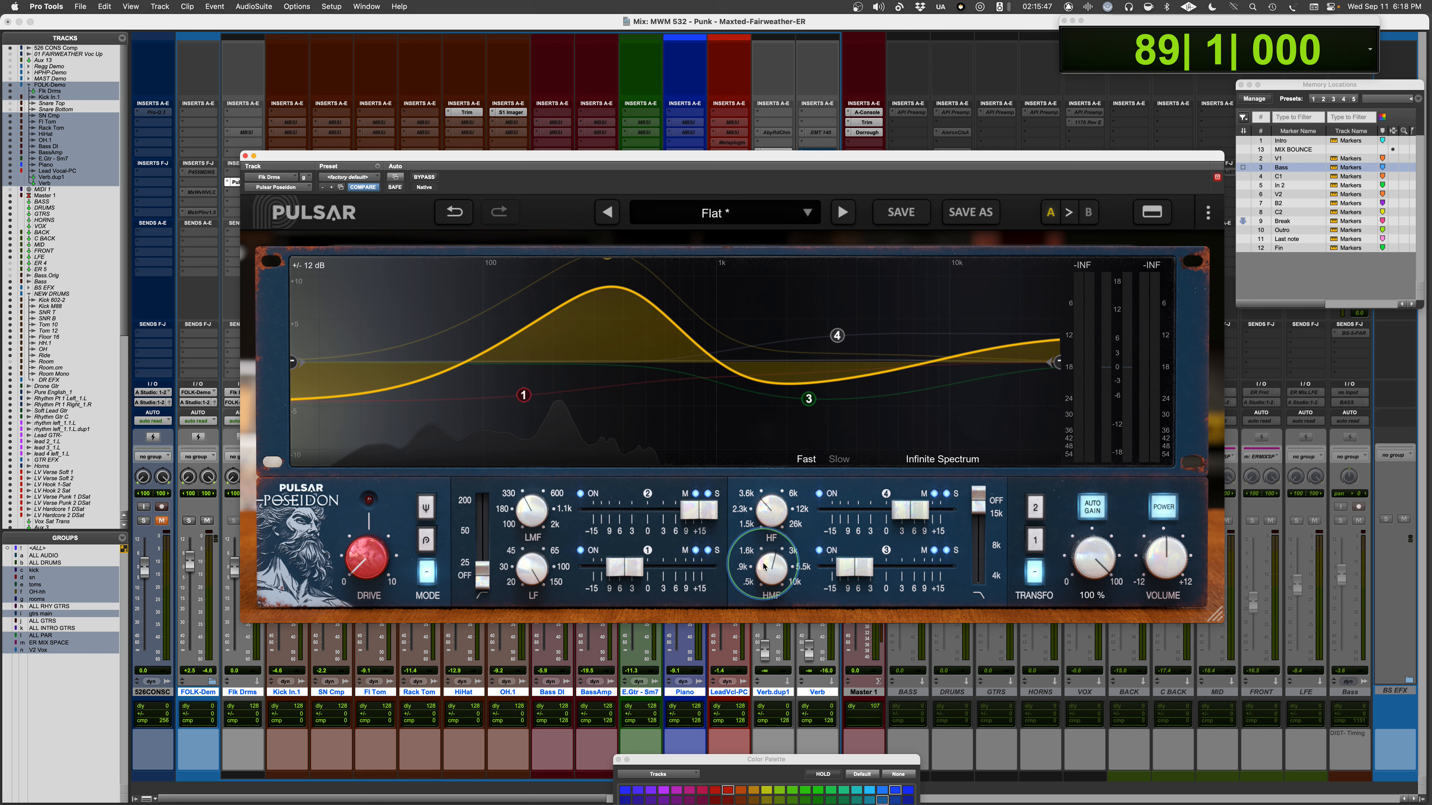
pyautogui.keyDown('alt'); pyautogui.click(854, 566); pyautogui.keyUp('alt')
pyautogui.keyDown('alt'); pyautogui.click(910, 509); pyautogui.keyUp('alt')
pyautogui.keyDown('alt'); pyautogui.click(698, 510); pyautogui.keyUp('alt')
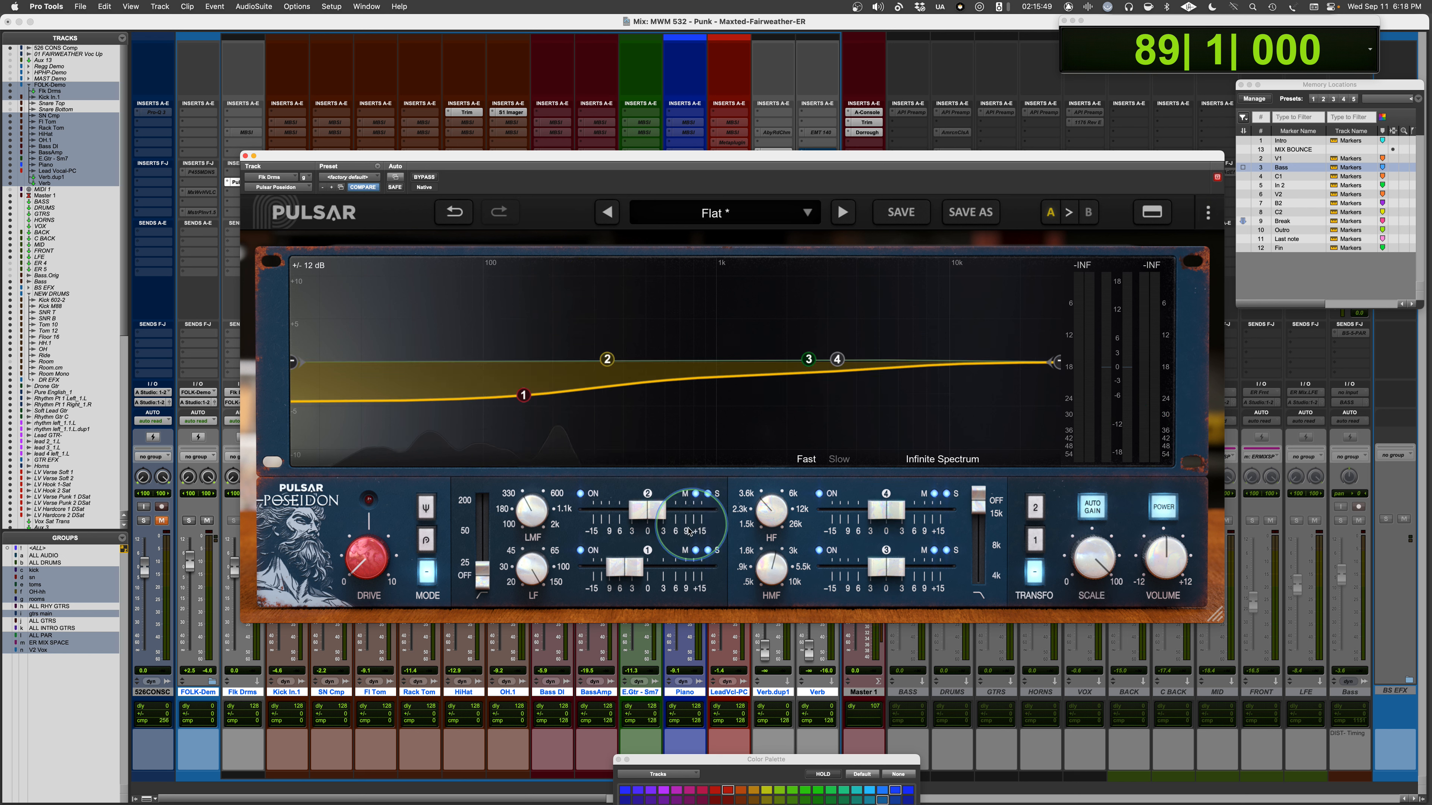
pyautogui.keyDown('alt'); pyautogui.click(620, 567); pyautogui.keyUp('alt')
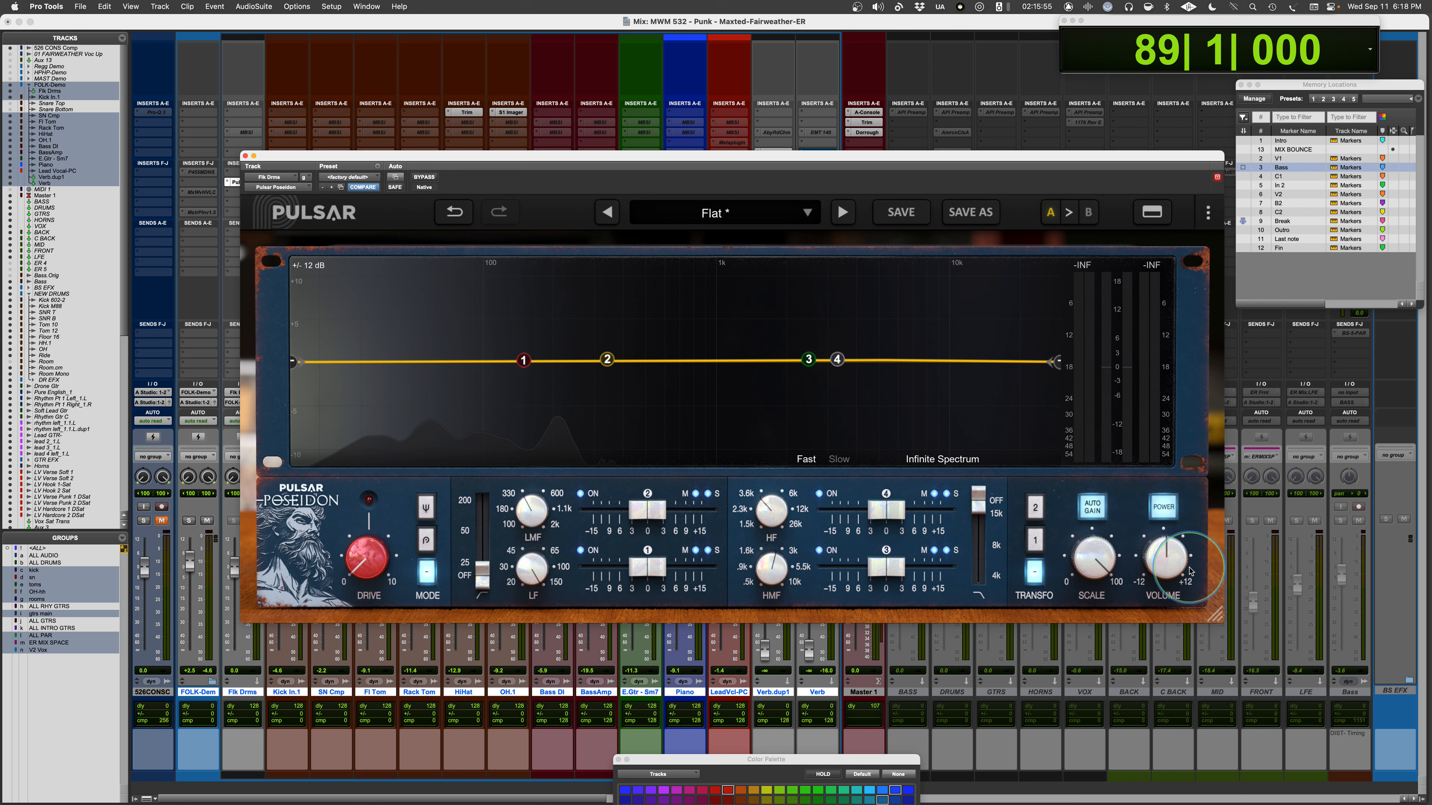
# Switch the EQ's power off and back on, and close the Folk Drums plugin window.
pyautogui.click(1166, 507)
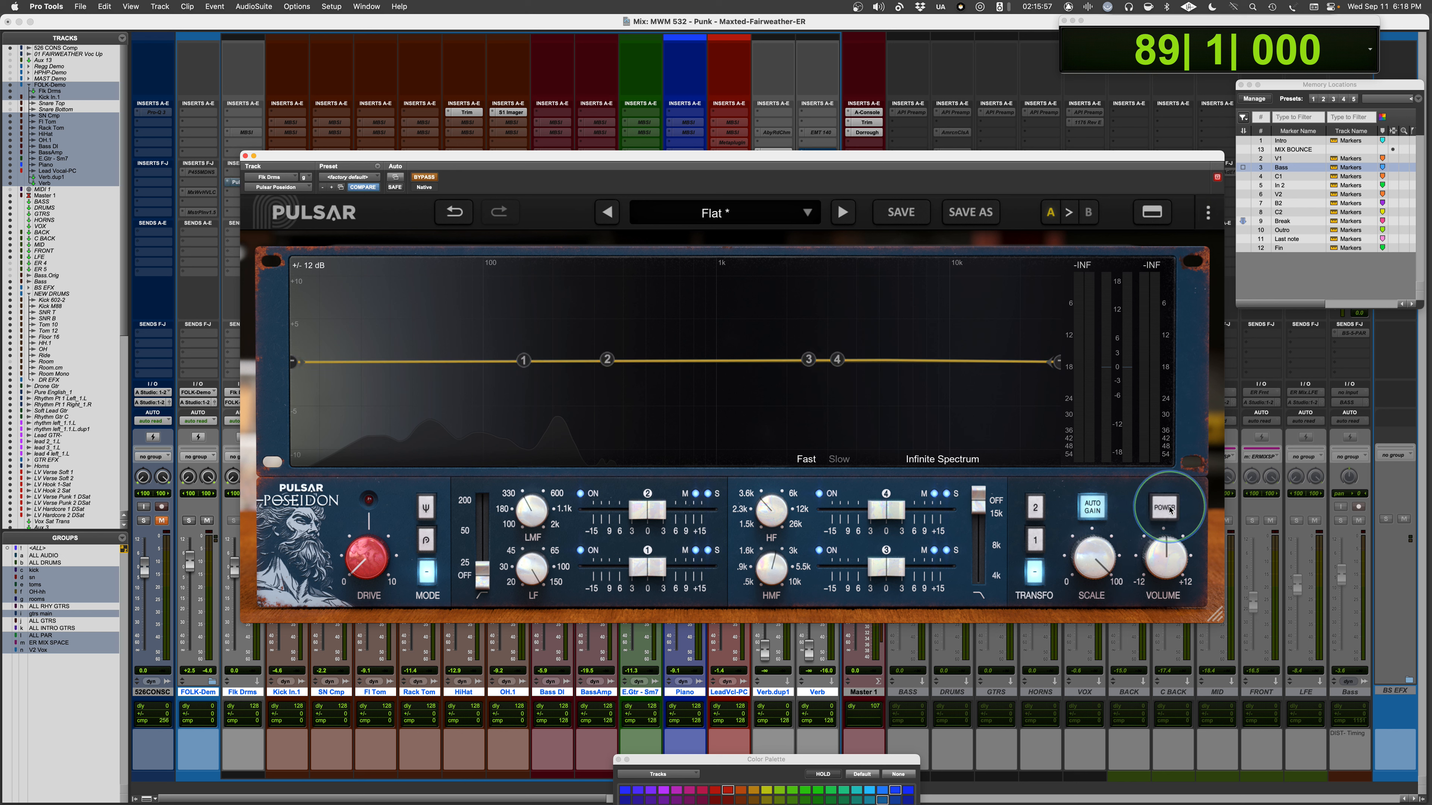
pyautogui.click(1170, 509)
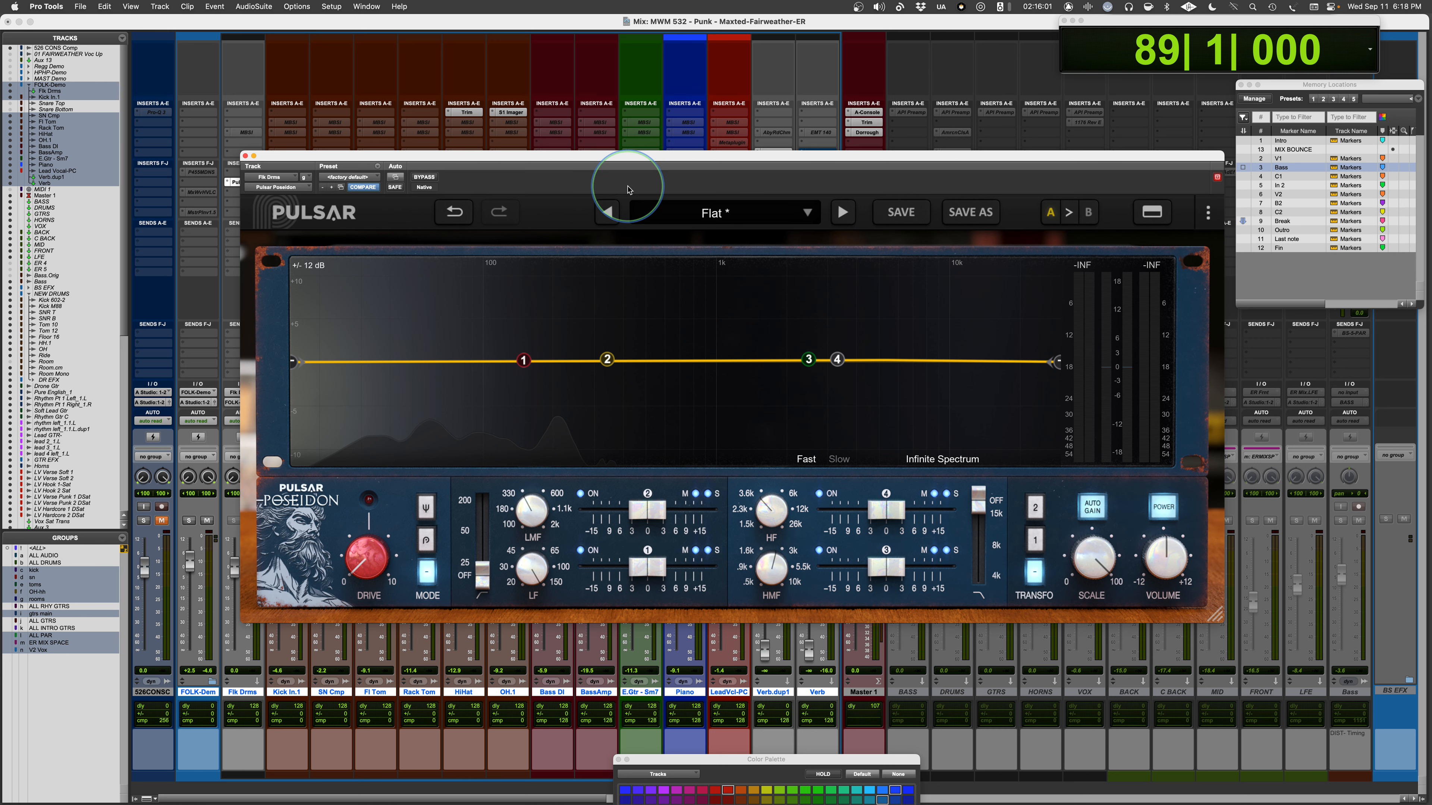
pyautogui.click(245, 156)
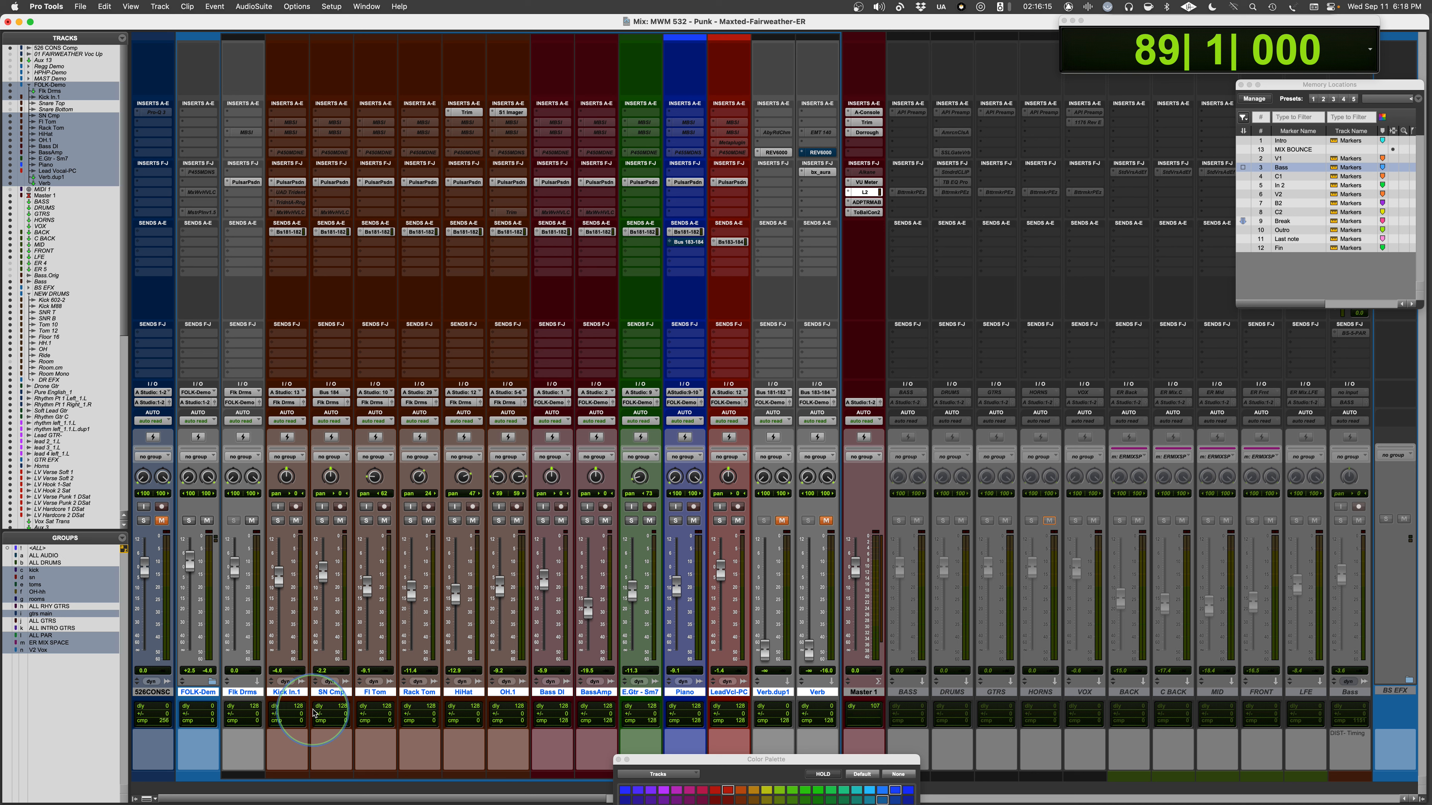
# Set the playback start to 2|7 in the Edit window, start playback and return to the Mix window.
pyautogui.press('space')
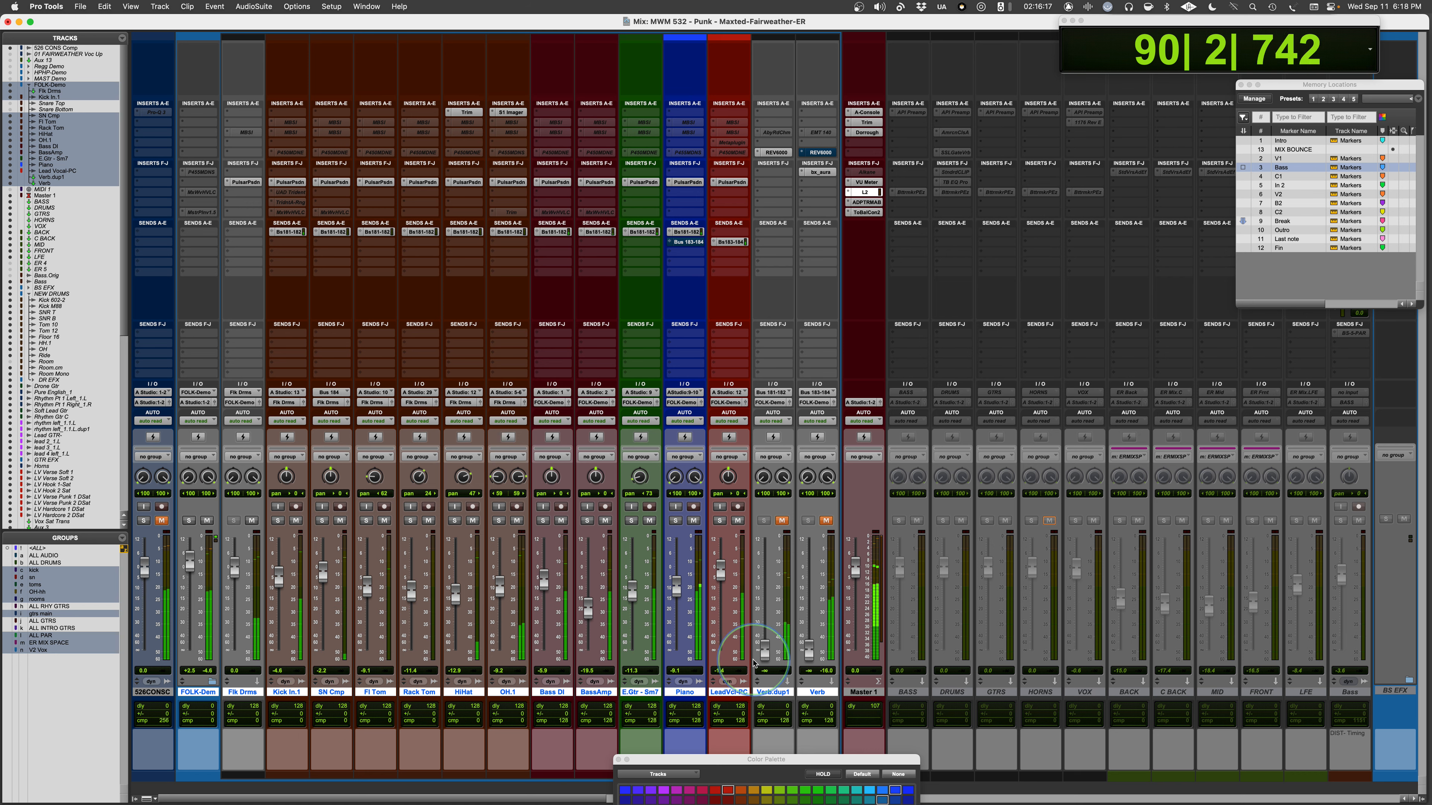
pyautogui.press('space')
pyautogui.press('super+equal')
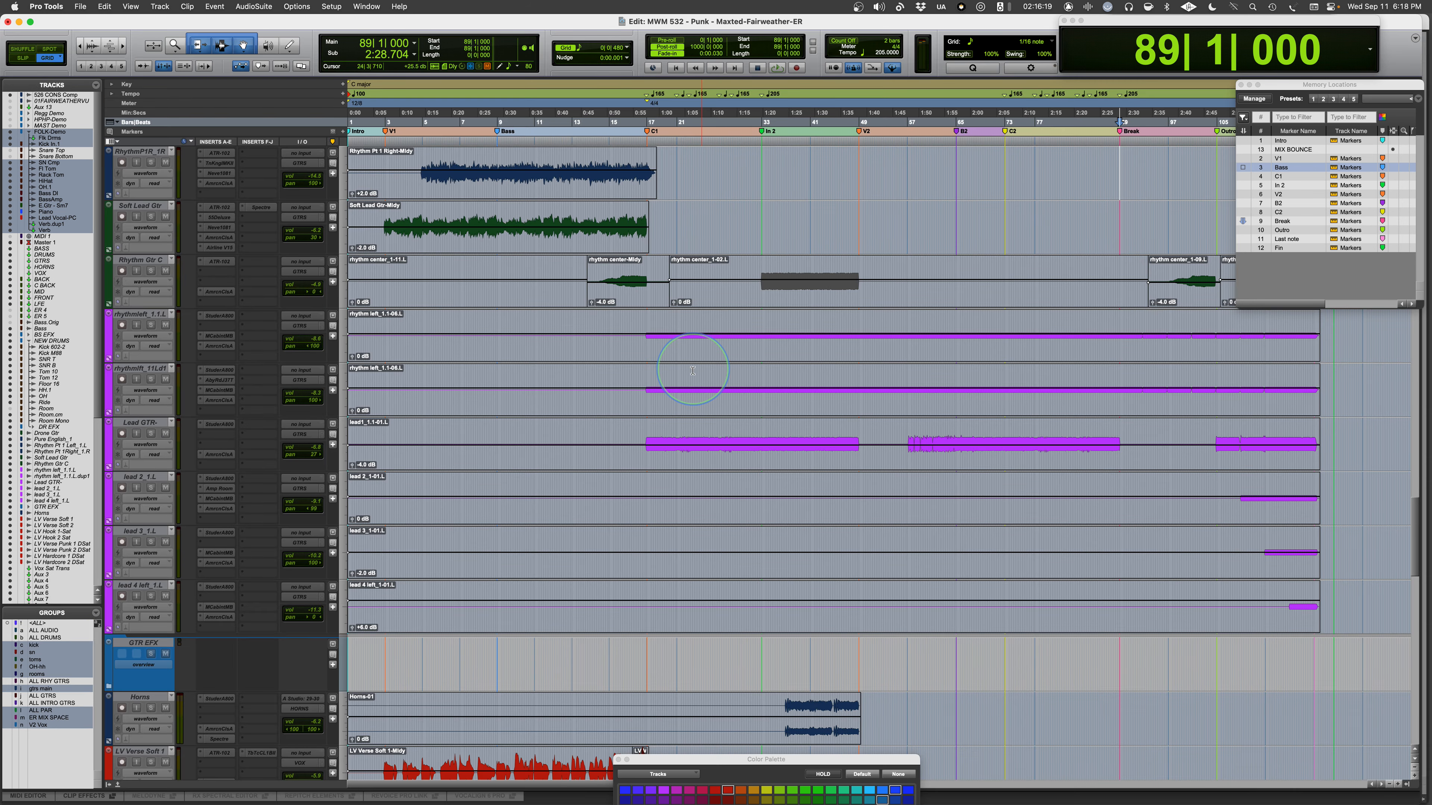
pyautogui.scroll(20, 693, 371)
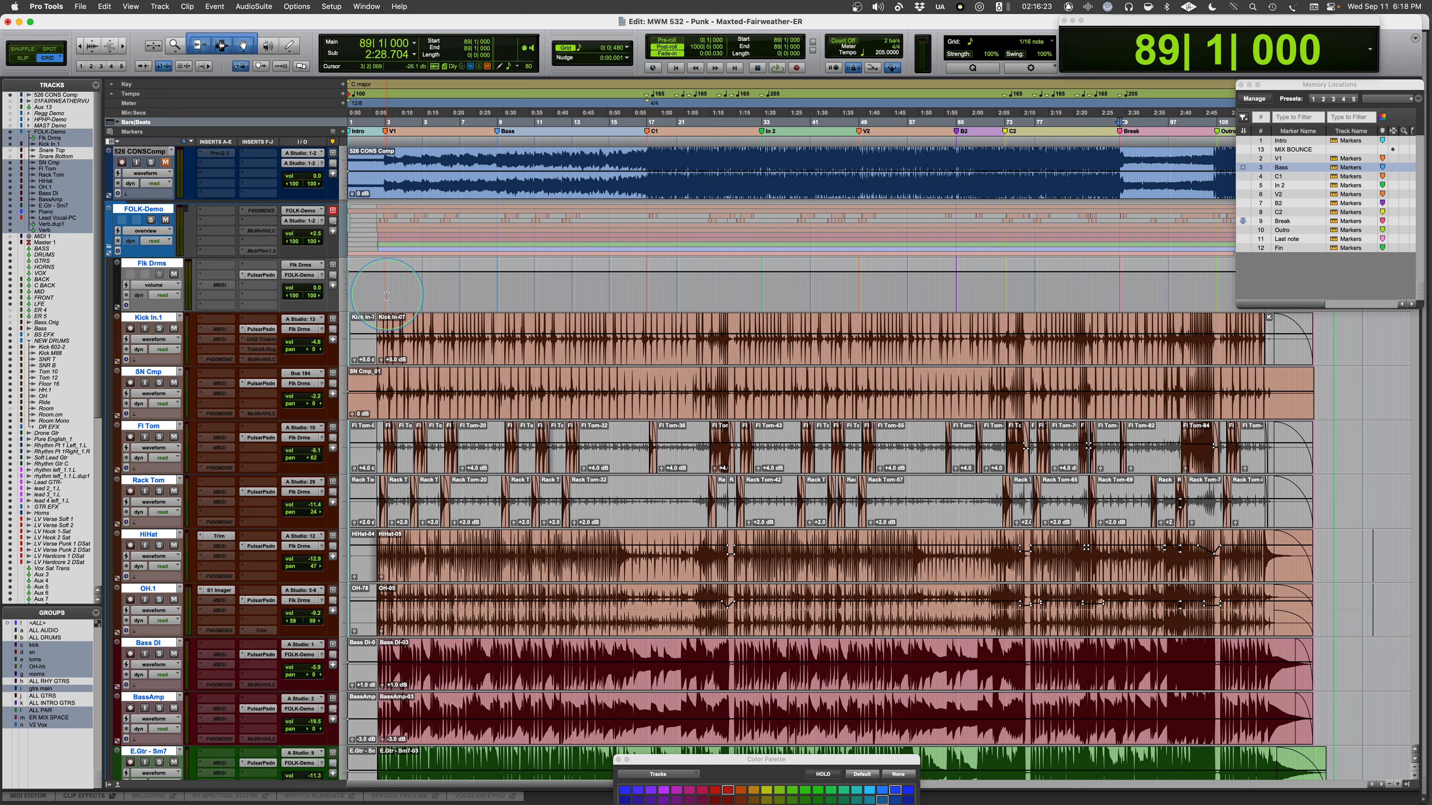
pyautogui.click(376, 287)
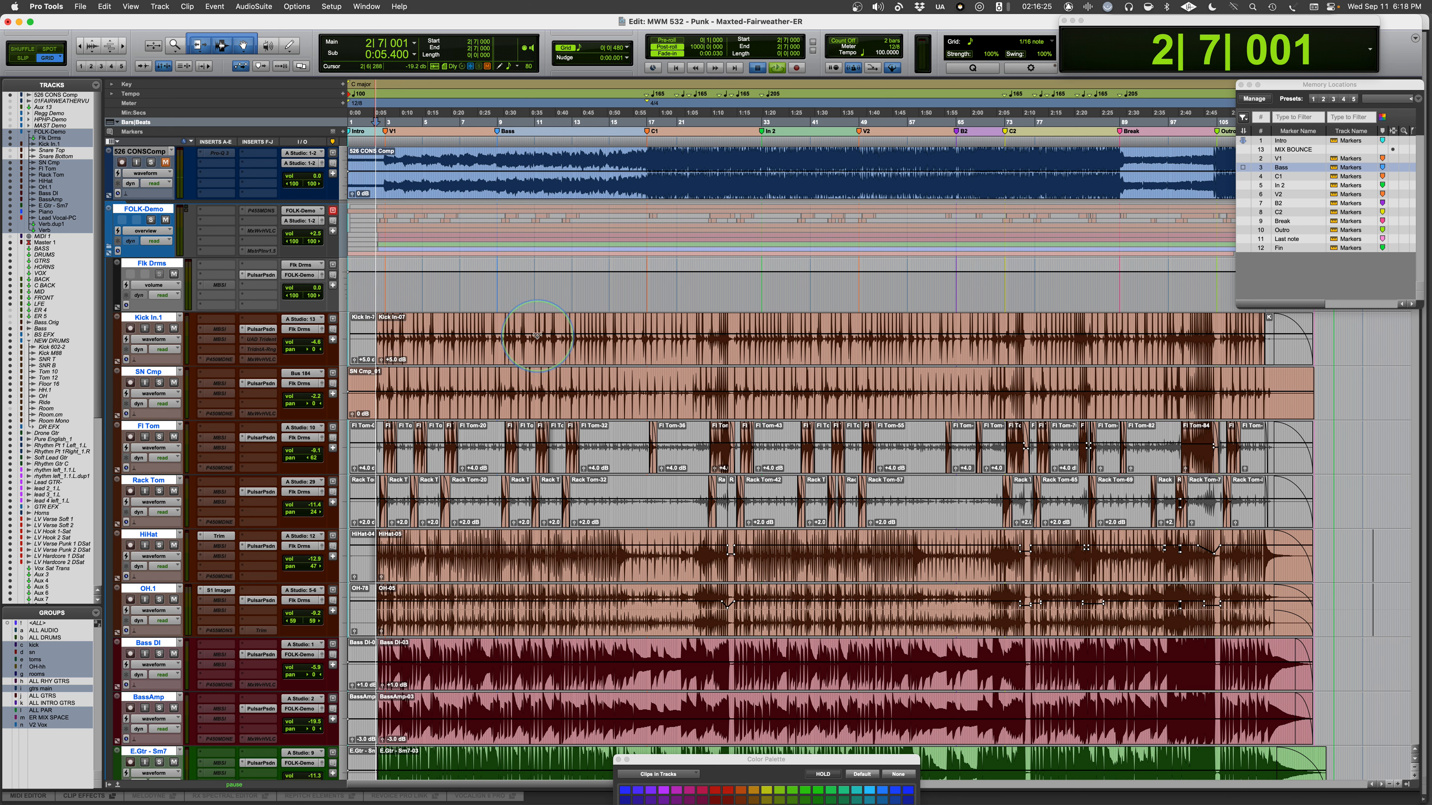
pyautogui.press('space')
pyautogui.press('super+equal')
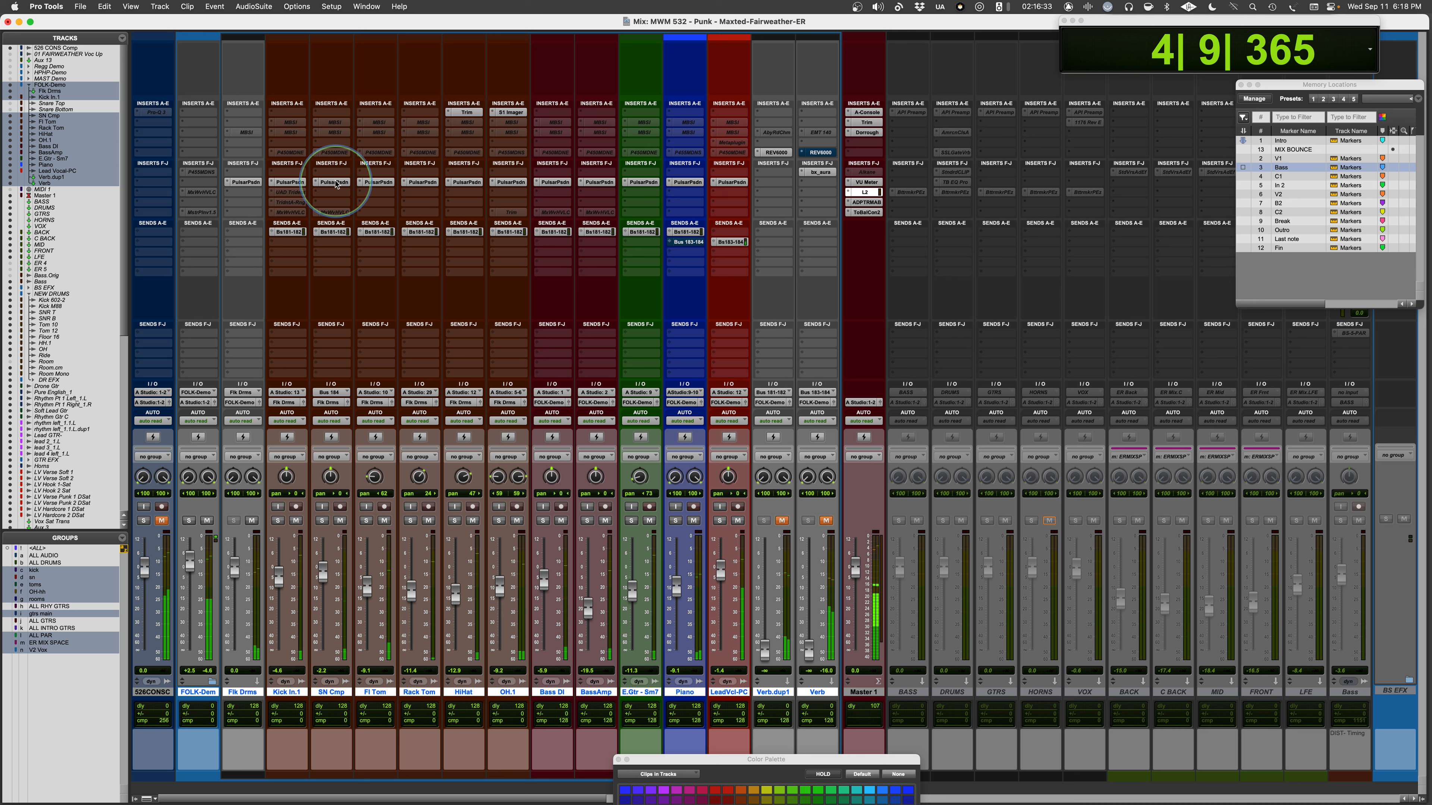
# Compare the mix with the Poseidon inserts on all selected tracks bypassed and active during playback, and stop playback.
pyautogui.keyDown('alt'); pyautogui.keyDown('super'); pyautogui.click(336, 183); pyautogui.keyUp('super'); pyautogui.keyUp('alt')
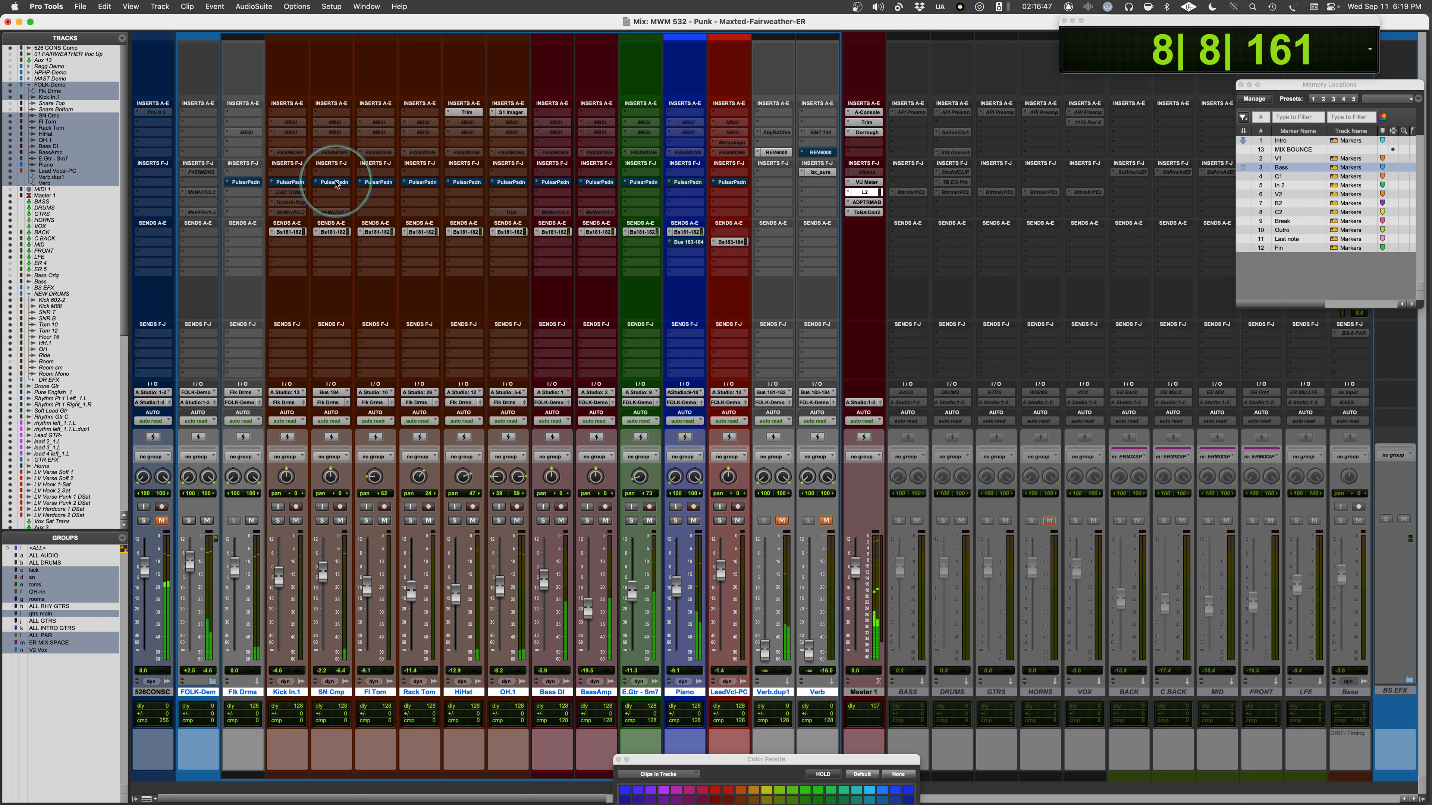
pyautogui.keyDown('alt'); pyautogui.keyDown('super'); pyautogui.click(337, 182); pyautogui.keyUp('super'); pyautogui.keyUp('alt')
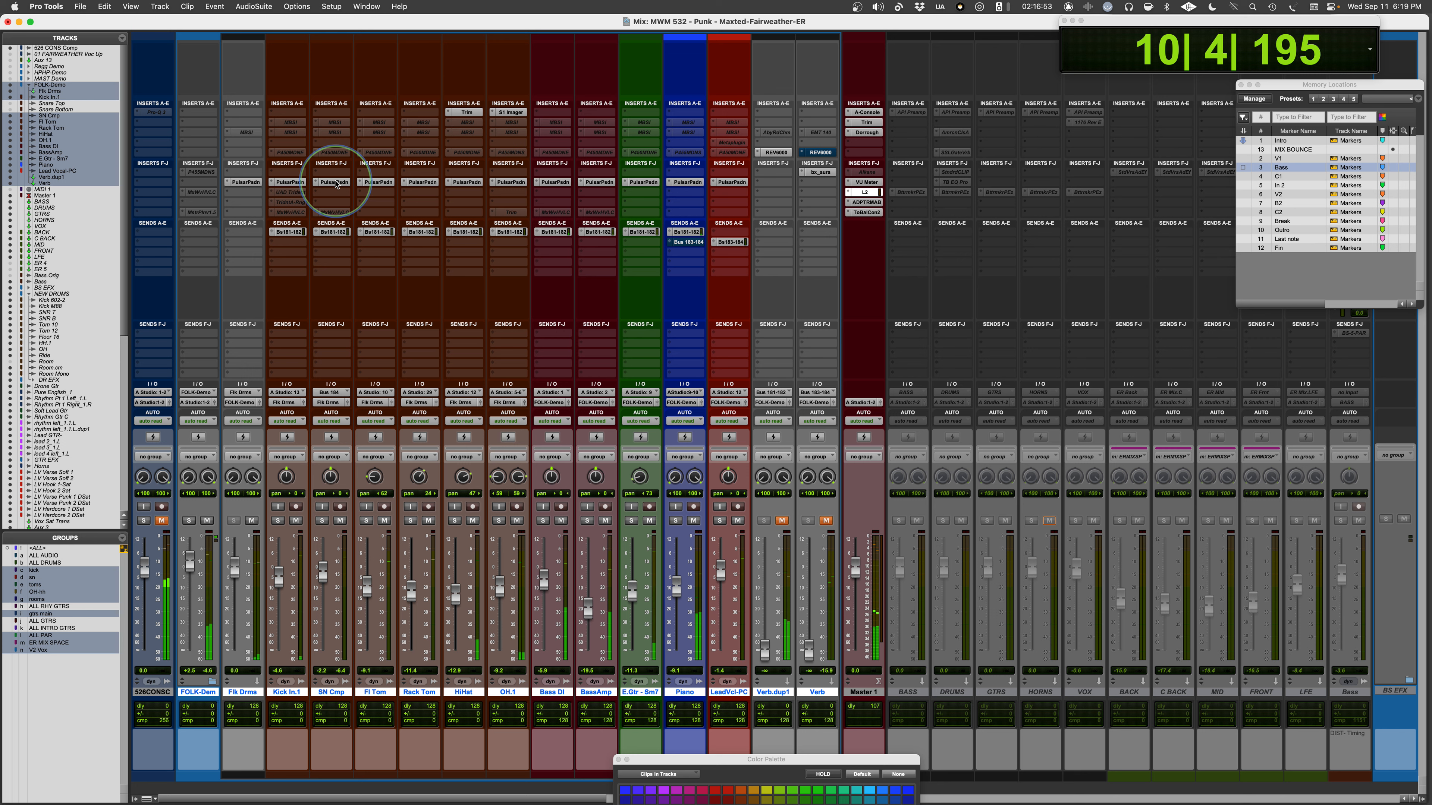
pyautogui.keyDown('alt'); pyautogui.keyDown('super'); pyautogui.click(336, 182); pyautogui.keyUp('super'); pyautogui.keyUp('alt')
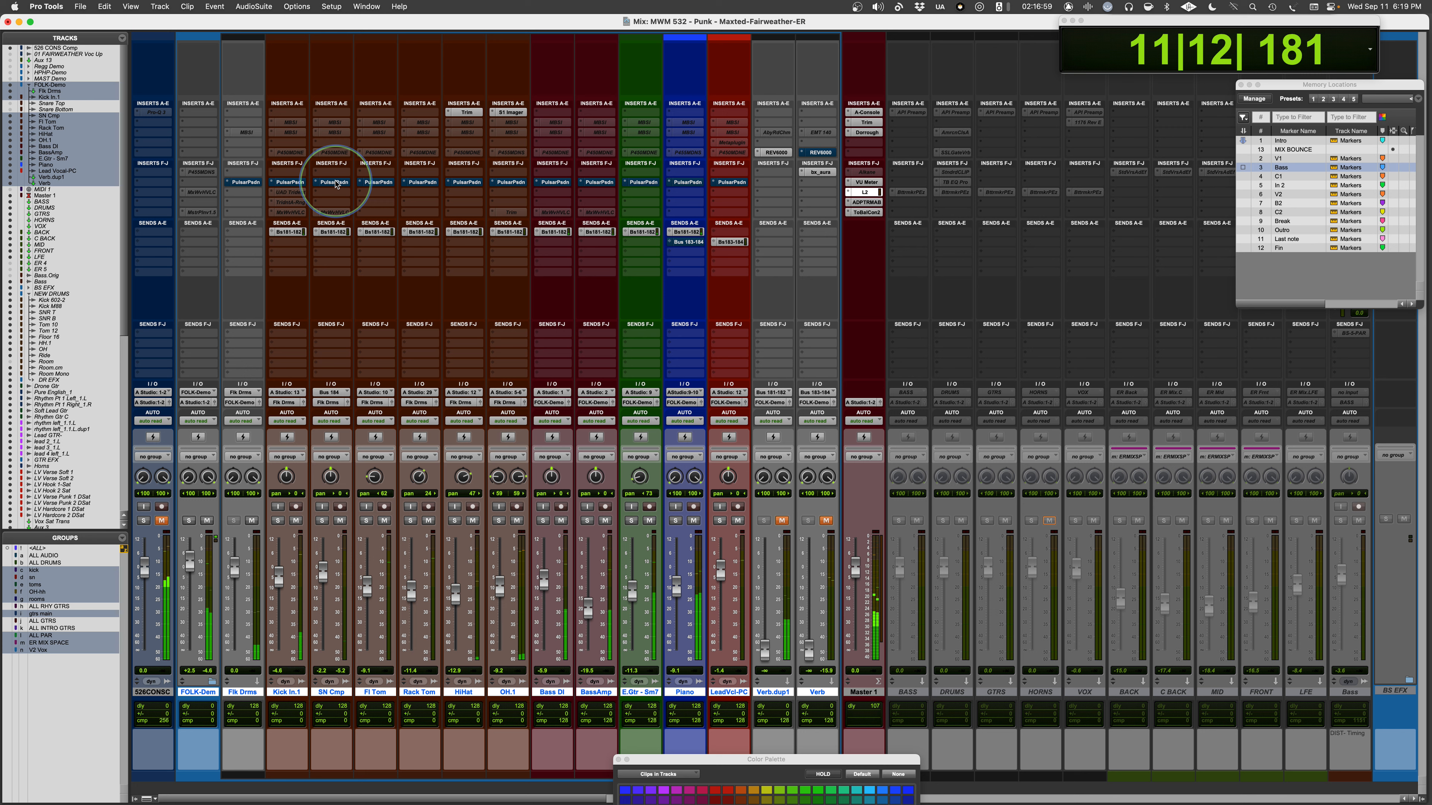
pyautogui.keyDown('alt'); pyautogui.keyDown('super'); pyautogui.click(336, 183); pyautogui.keyUp('super'); pyautogui.keyUp('alt')
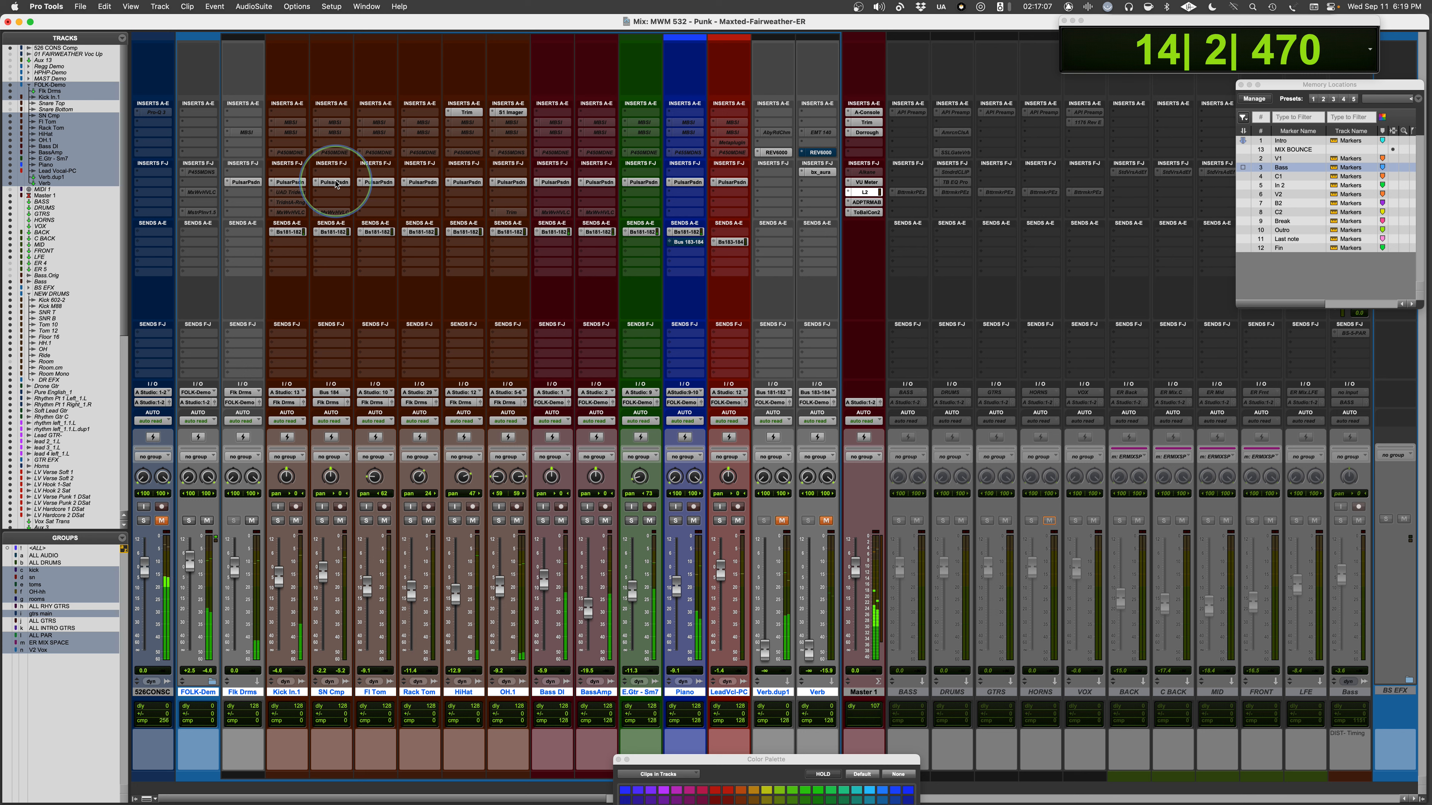
pyautogui.keyDown('alt'); pyautogui.keyDown('super'); pyautogui.click(336, 184); pyautogui.keyUp('super'); pyautogui.keyUp('alt')
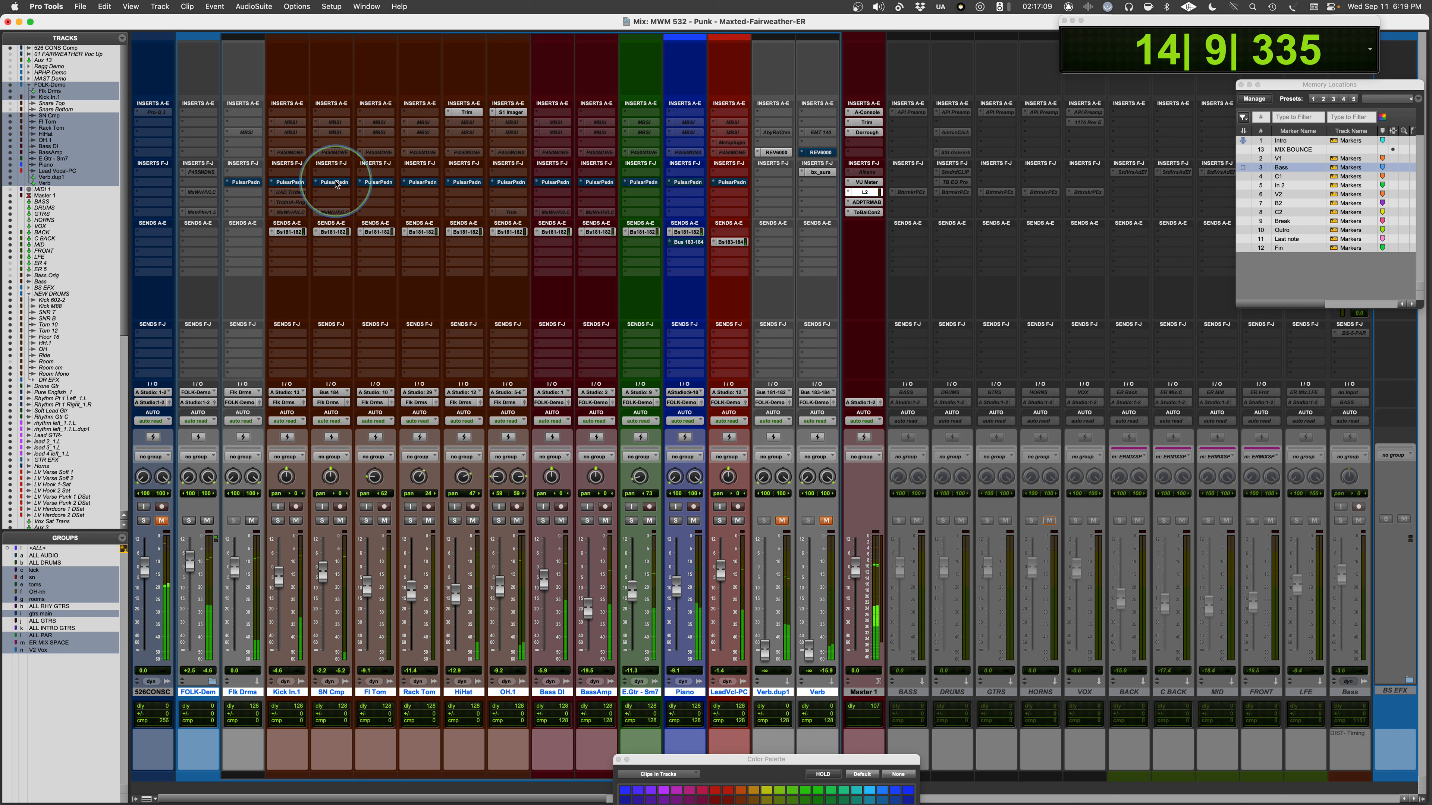
pyautogui.keyDown('alt'); pyautogui.keyDown('super'); pyautogui.click(336, 182); pyautogui.keyUp('super'); pyautogui.keyUp('alt')
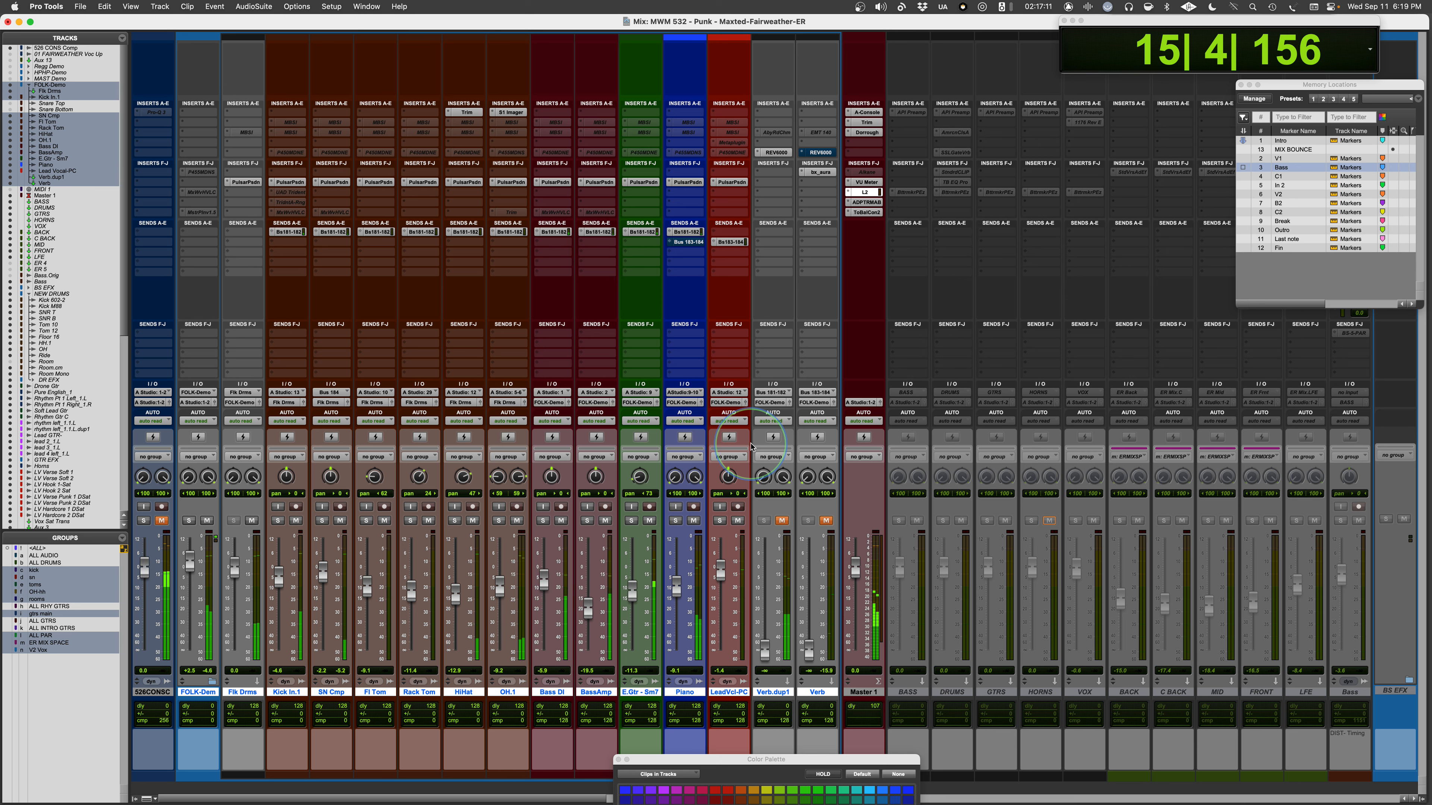
pyautogui.press('space')
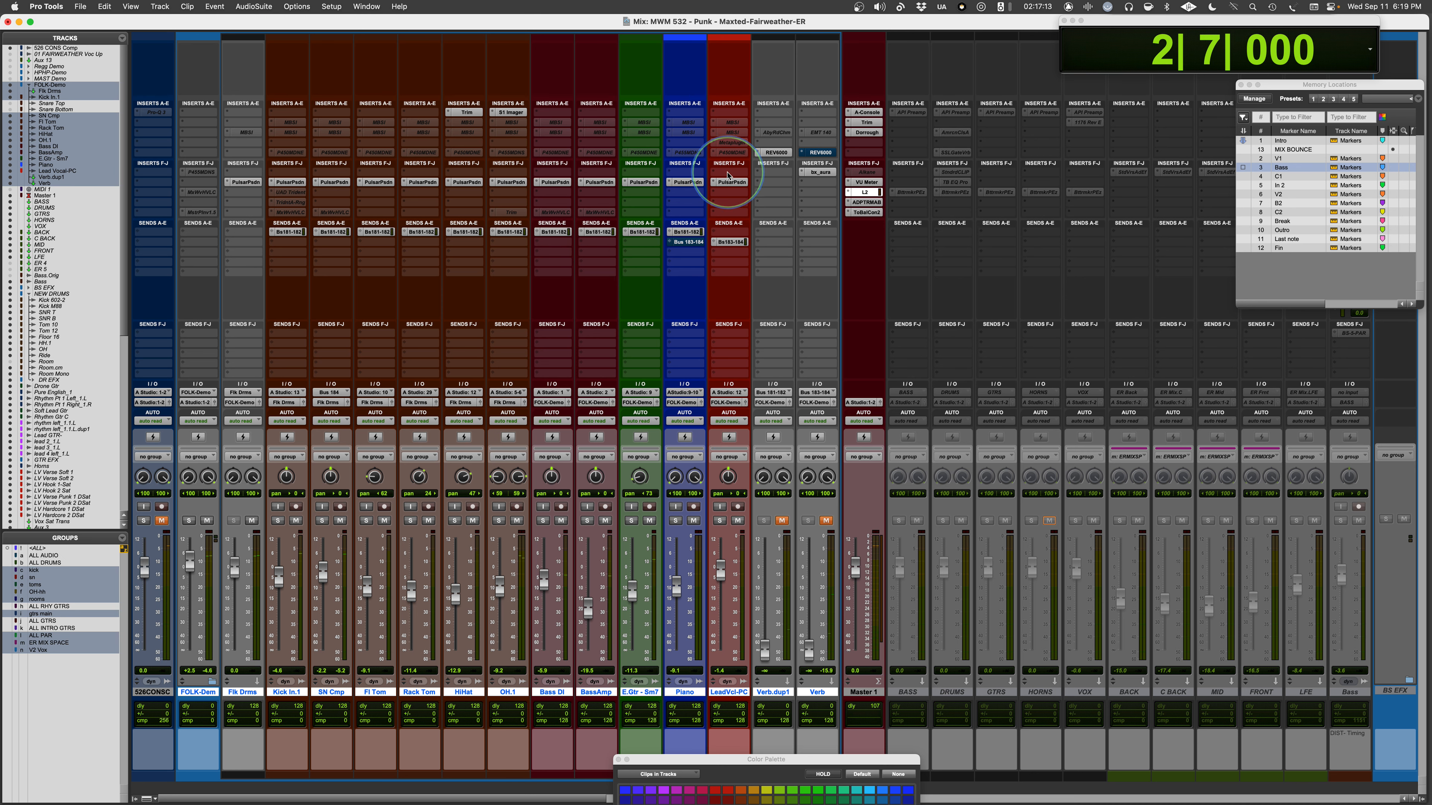
# Open the Poseidon EQ of the lead vocal track, solo that track and place the plugin window above its solo control.
pyautogui.click(729, 183)
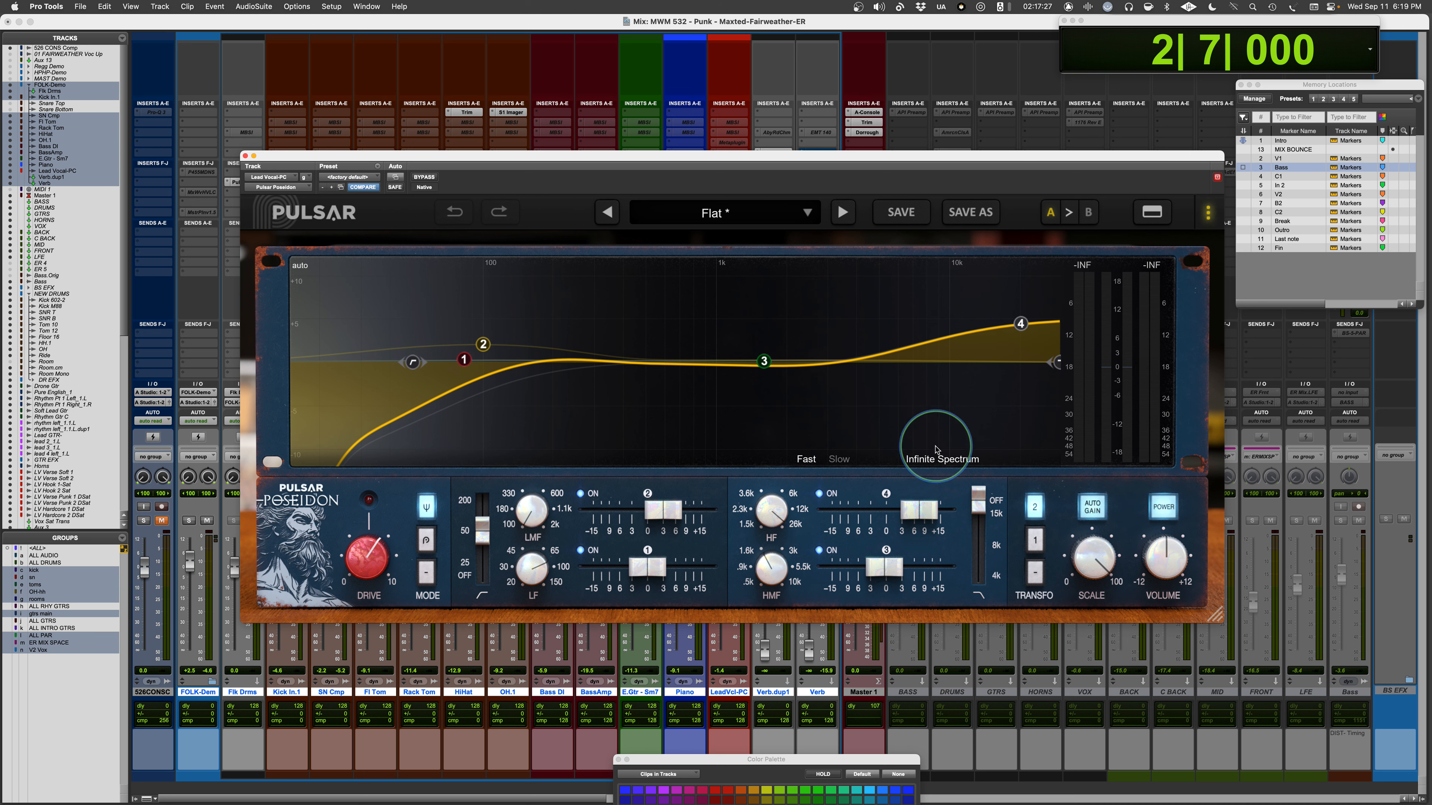
pyautogui.moveTo(852, 158); pyautogui.dragTo(849, 22)
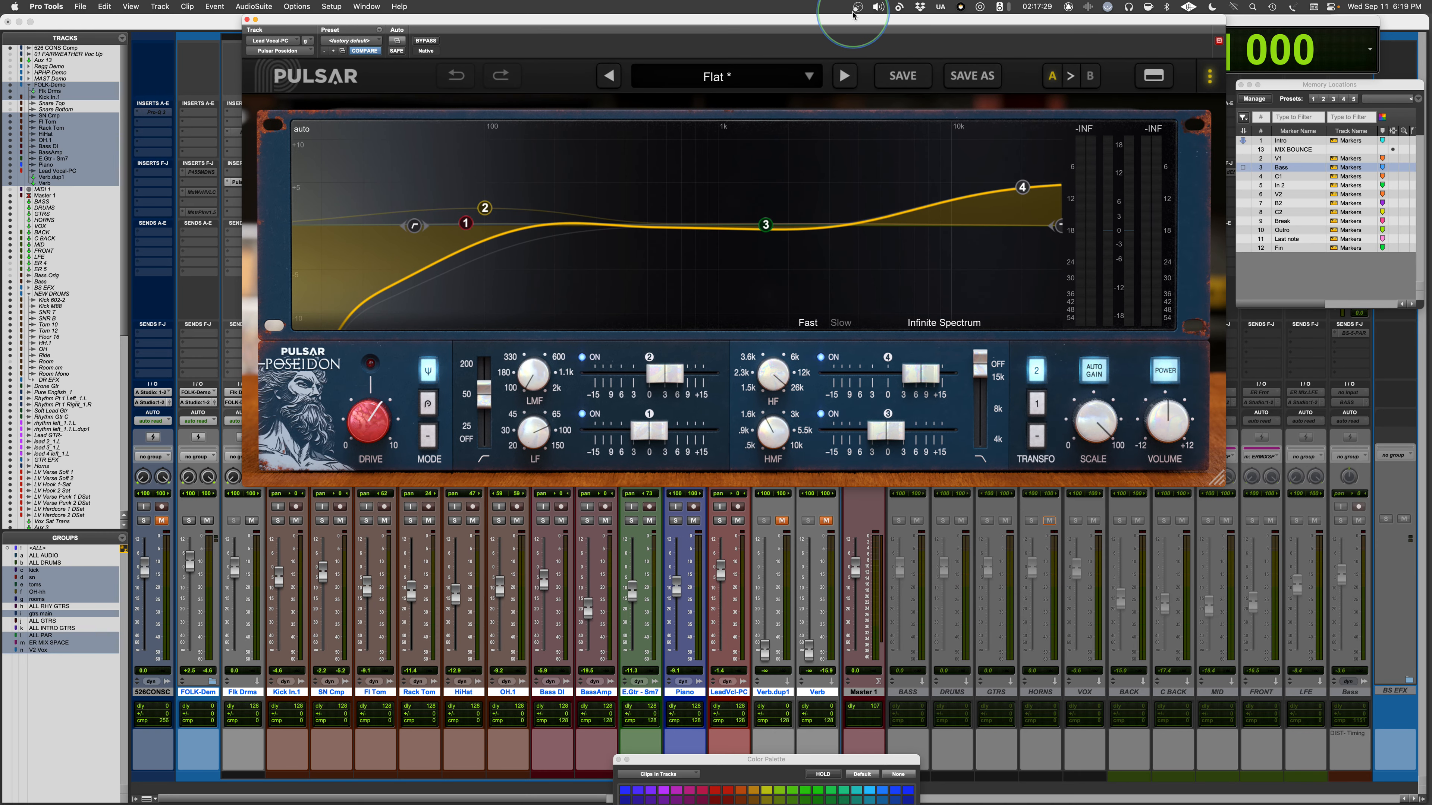
pyautogui.click(719, 521)
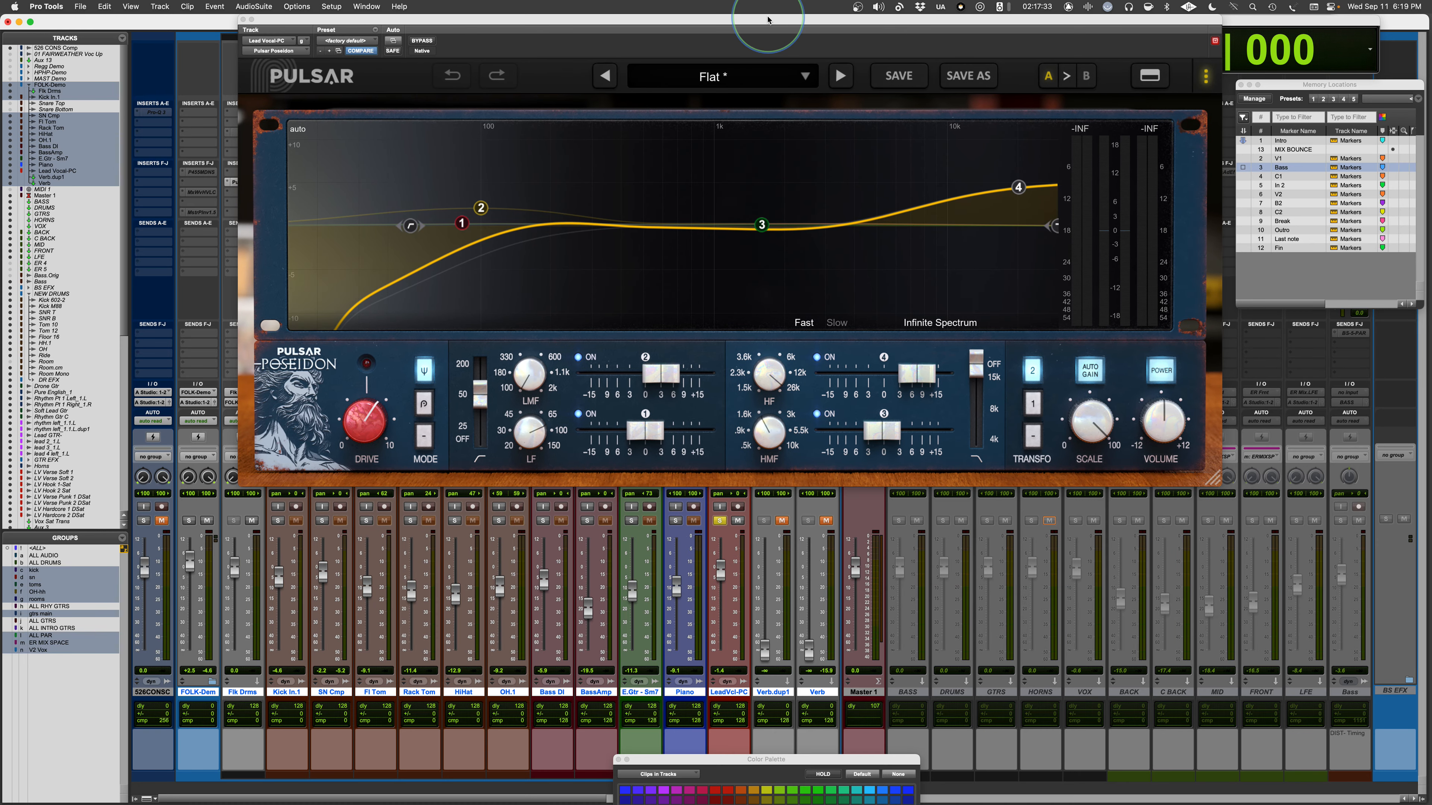
pyautogui.moveTo(774, 19); pyautogui.dragTo(769, 47)
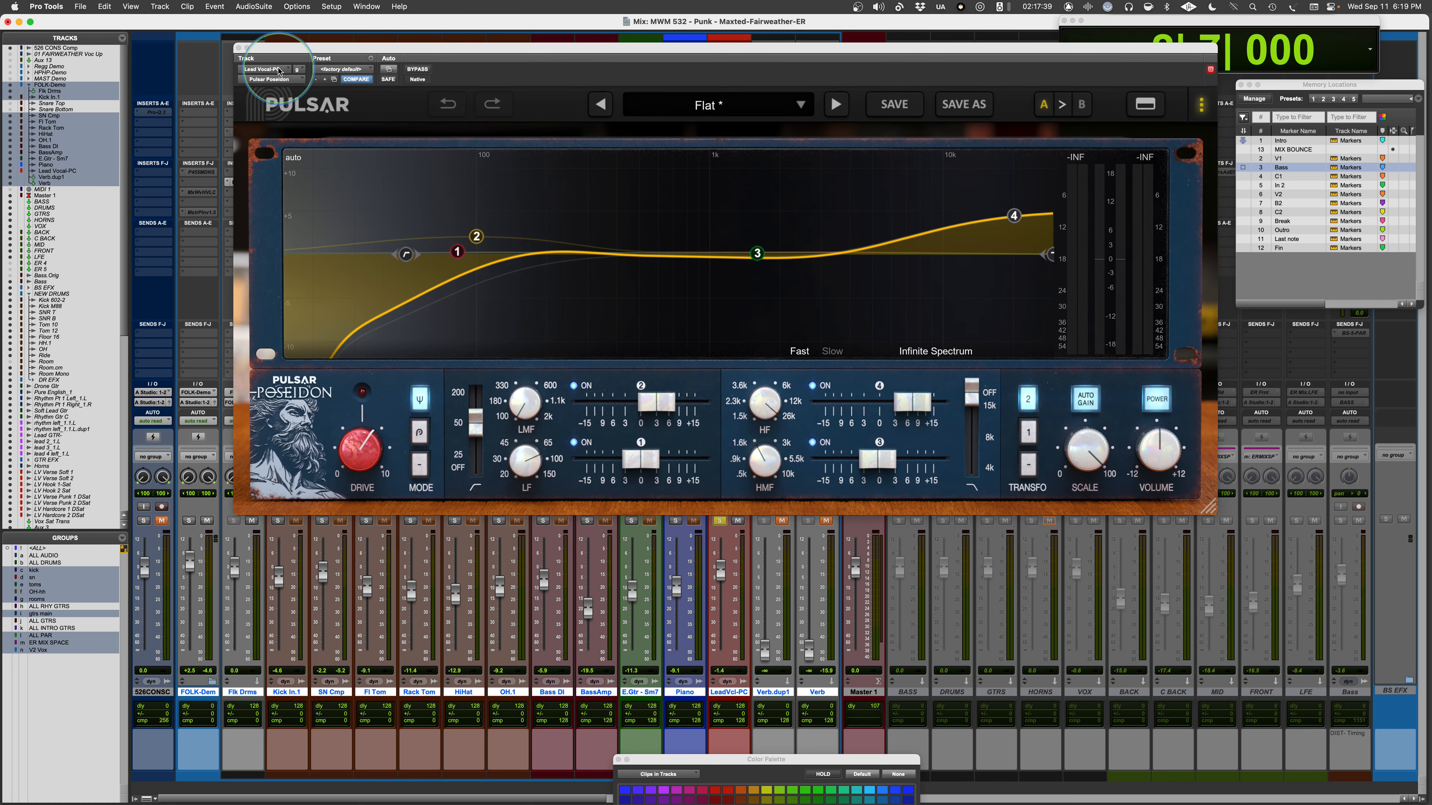
# Copy the lead vocal EQ's A settings to B and switch to B.
pyautogui.click(1063, 106)
pyautogui.click(1079, 105)
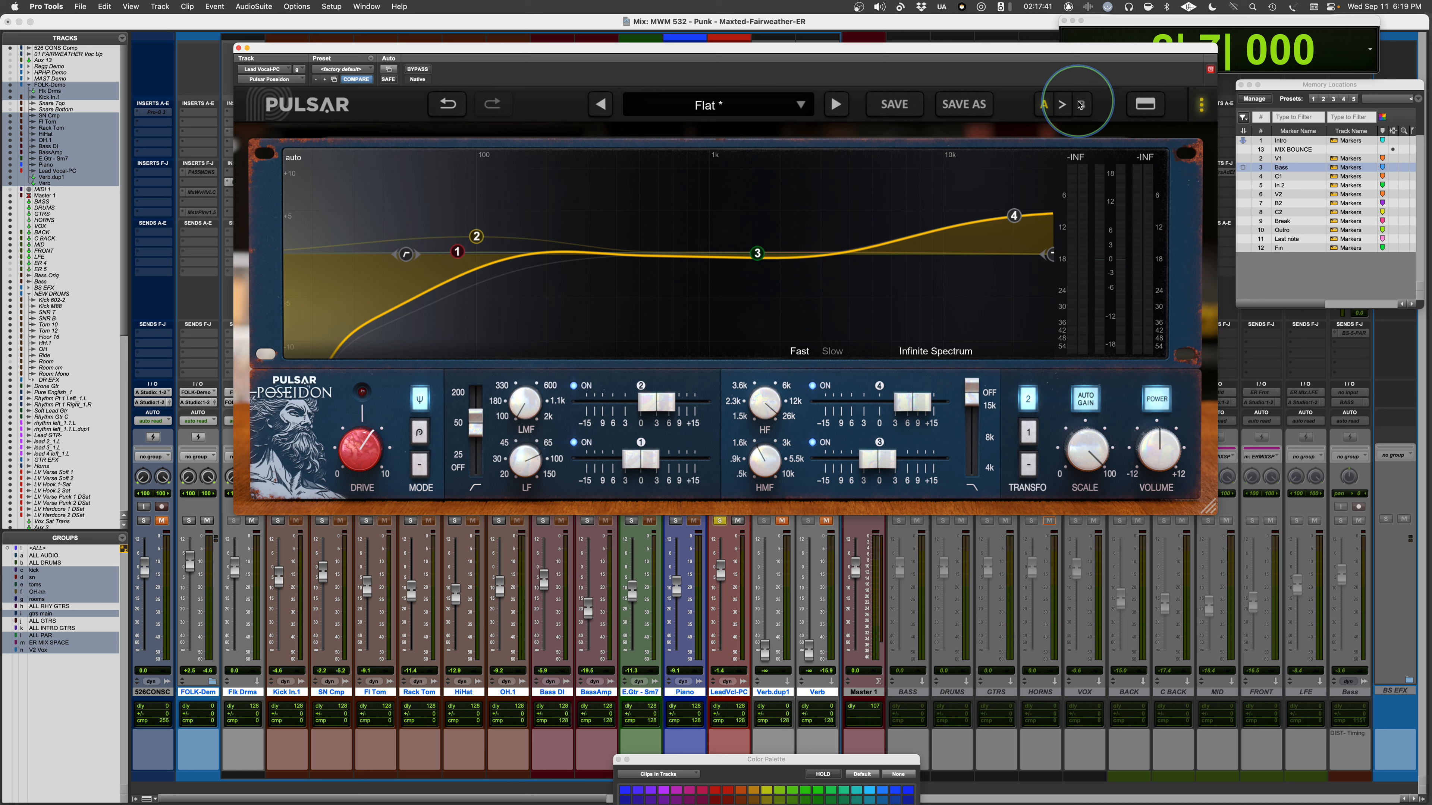
pyautogui.click(373, 333)
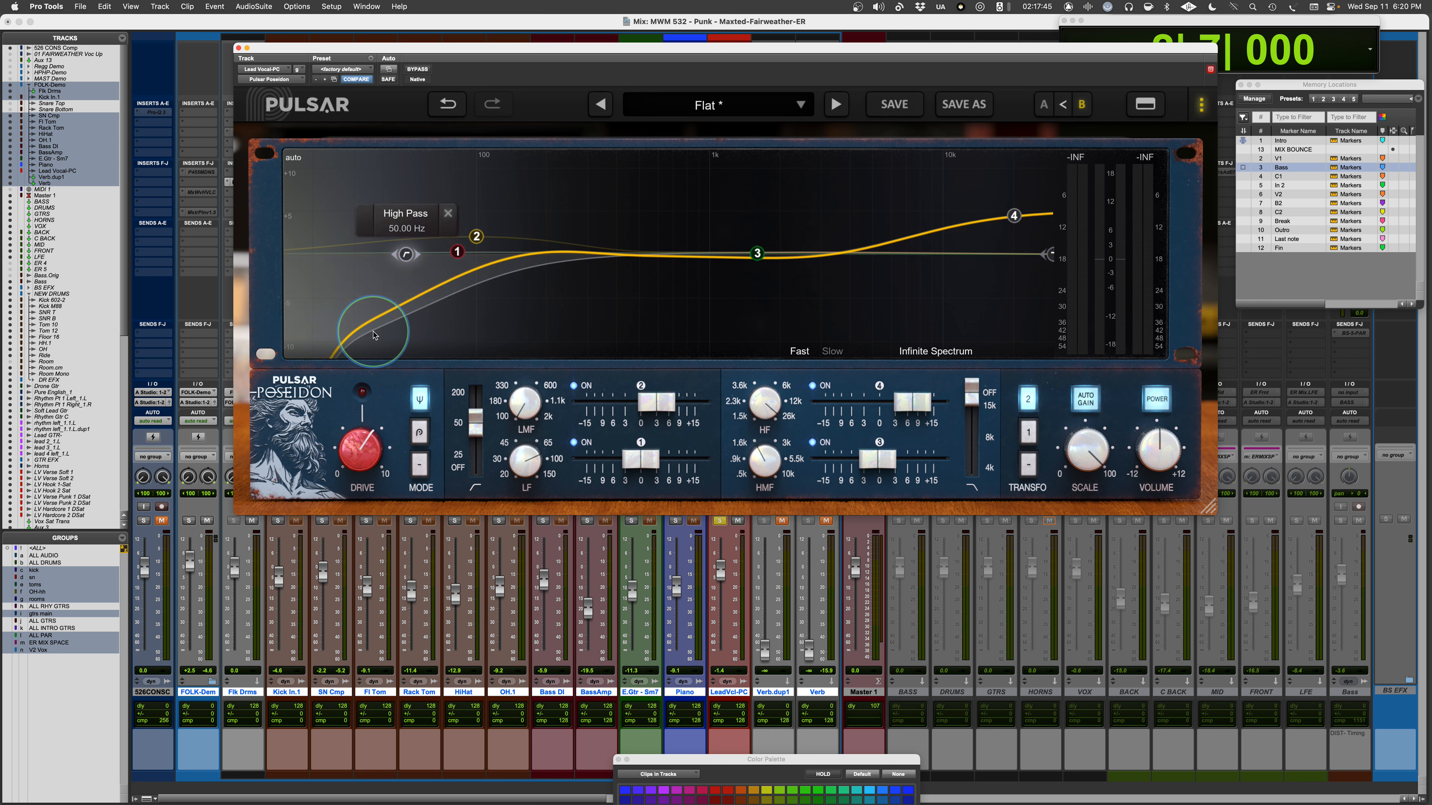
# Play the lead vocal while raising band 4's gain and sweeping its HF frequency.
pyautogui.press('space')
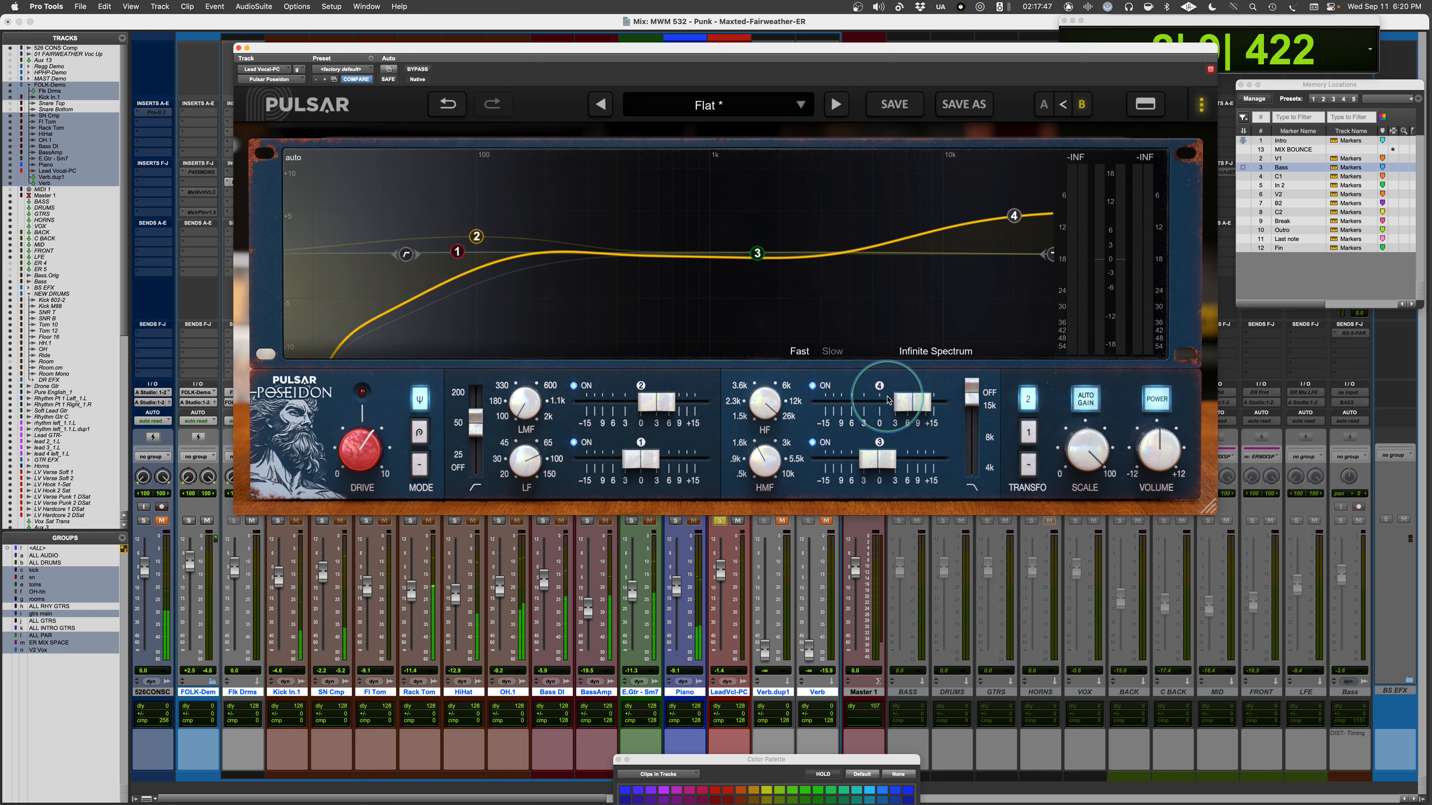
pyautogui.moveTo(821, 411); pyautogui.dragTo(1000, 395)
pyautogui.moveTo(764, 407); pyautogui.dragTo(764, 428)
pyautogui.moveTo(762, 432)
pyautogui.mouseDown()
pyautogui.moveTo(758, 454)
pyautogui.moveTo(753, 410)
pyautogui.mouseUp()
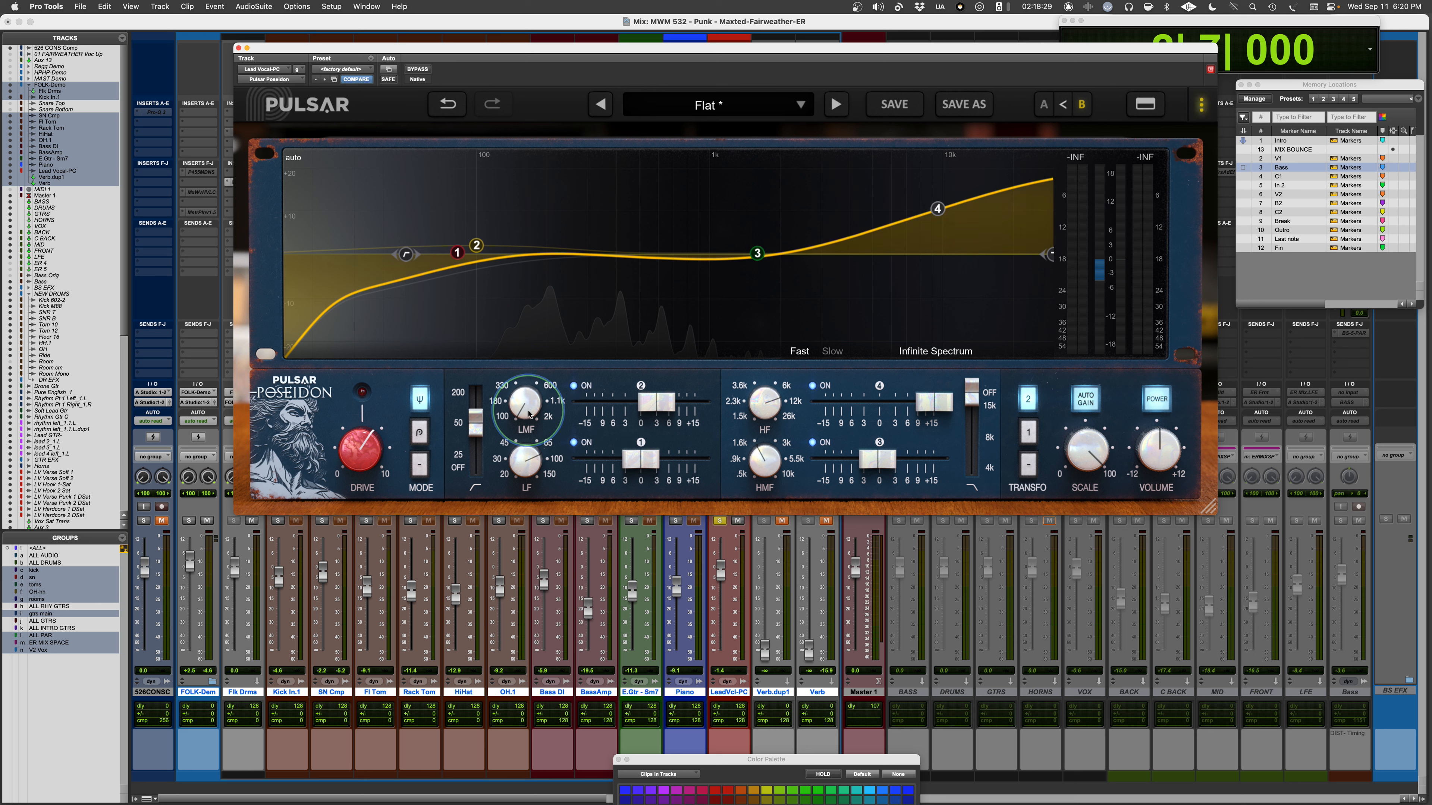
# Reset the gains of bands 2, 3 and 4 to 0 dB and turn the high-pass and low-pass filters off.
pyautogui.keyDown('alt'); pyautogui.click(656, 402); pyautogui.keyUp('alt')
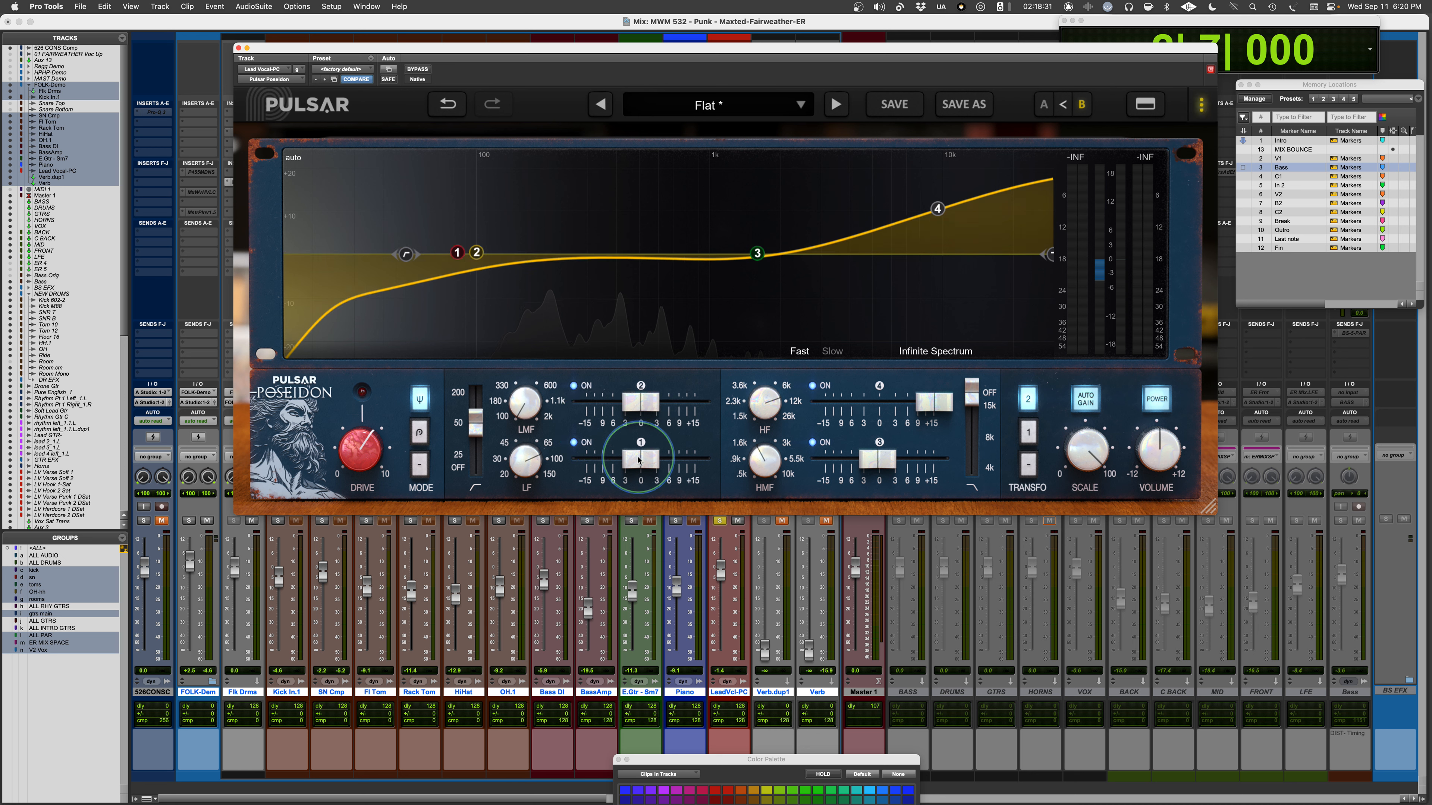
pyautogui.keyDown('alt'); pyautogui.click(934, 402); pyautogui.keyUp('alt')
pyautogui.keyDown('alt'); pyautogui.click(875, 464); pyautogui.keyUp('alt')
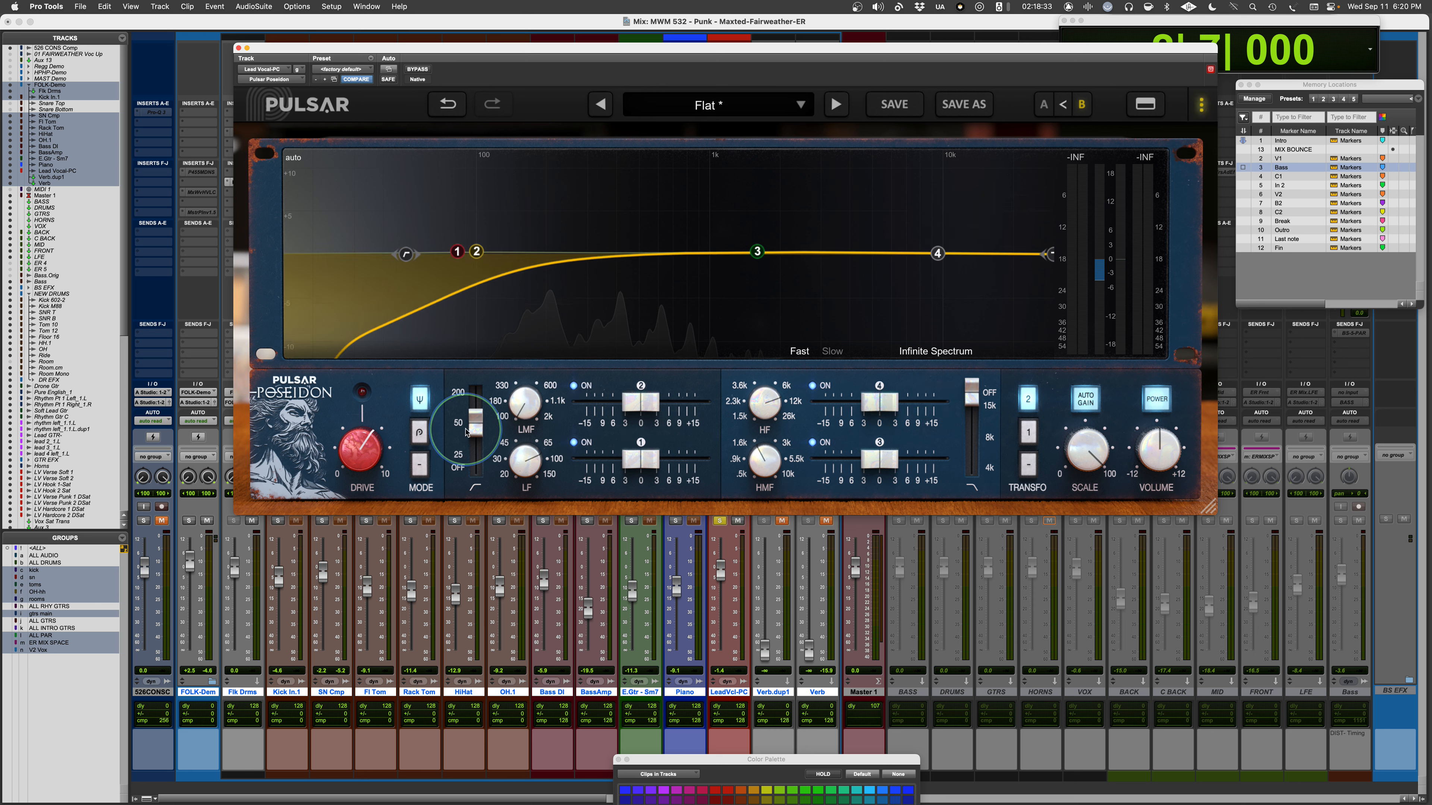
pyautogui.keyDown('alt'); pyautogui.click(475, 423); pyautogui.keyUp('alt')
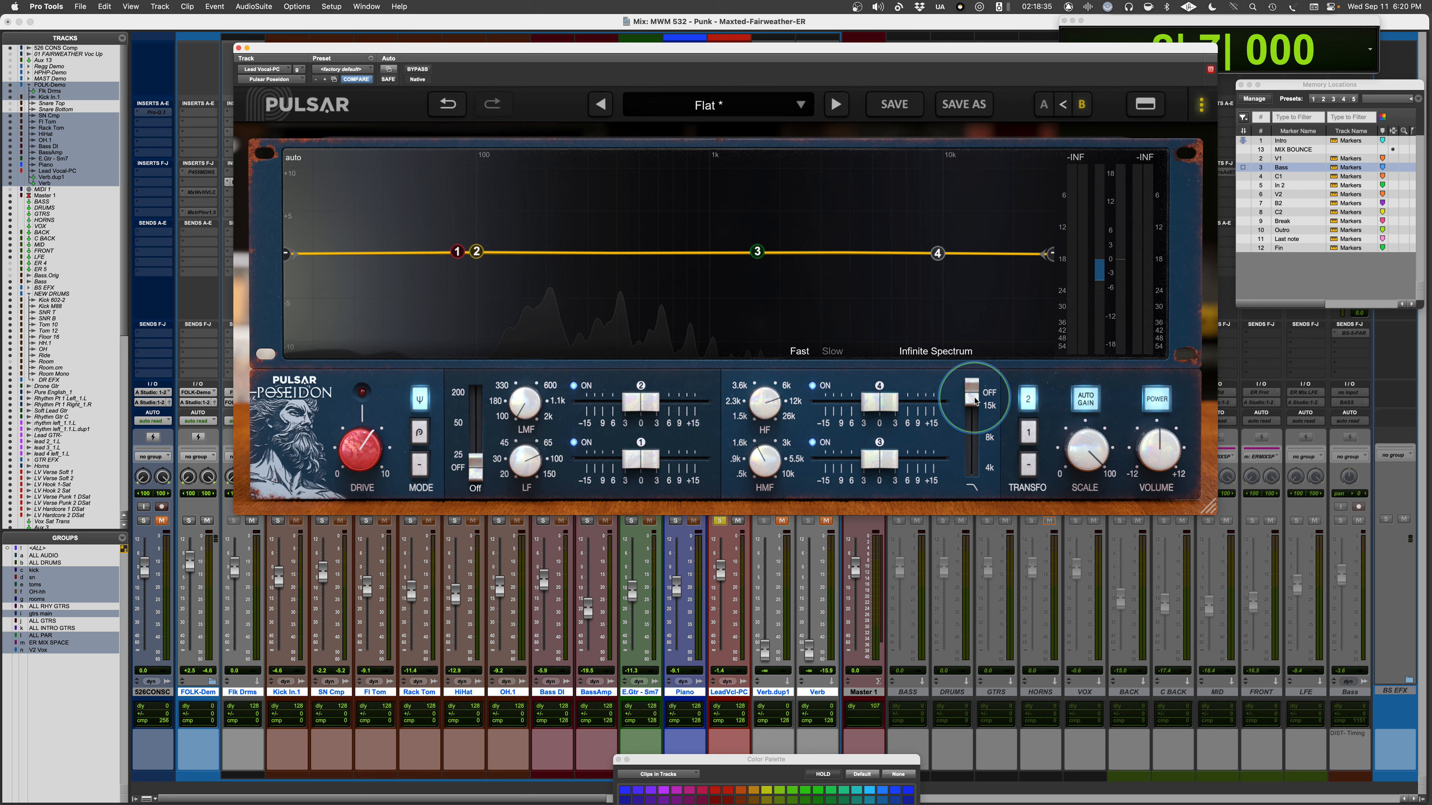
pyautogui.keyDown('alt'); pyautogui.click(975, 400); pyautogui.keyUp('alt')
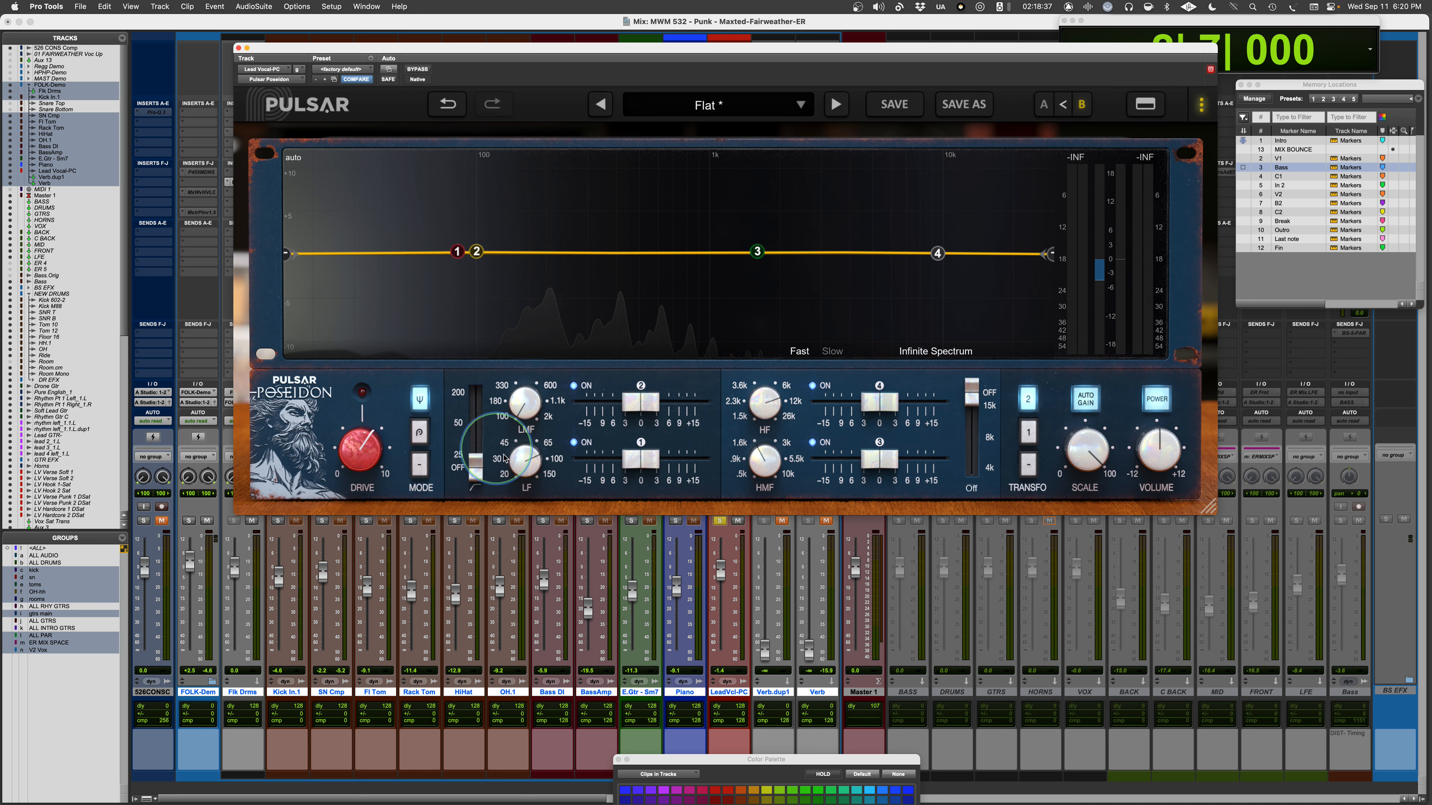
# Boost band 1 to 4.43 dB, lower its frequency to about 43.41 Hz and reset its gain to 0 dB.
pyautogui.moveTo(641, 460)
pyautogui.mouseDown()
pyautogui.moveTo(671, 466)
pyautogui.moveTo(620, 466)
pyautogui.mouseUp()
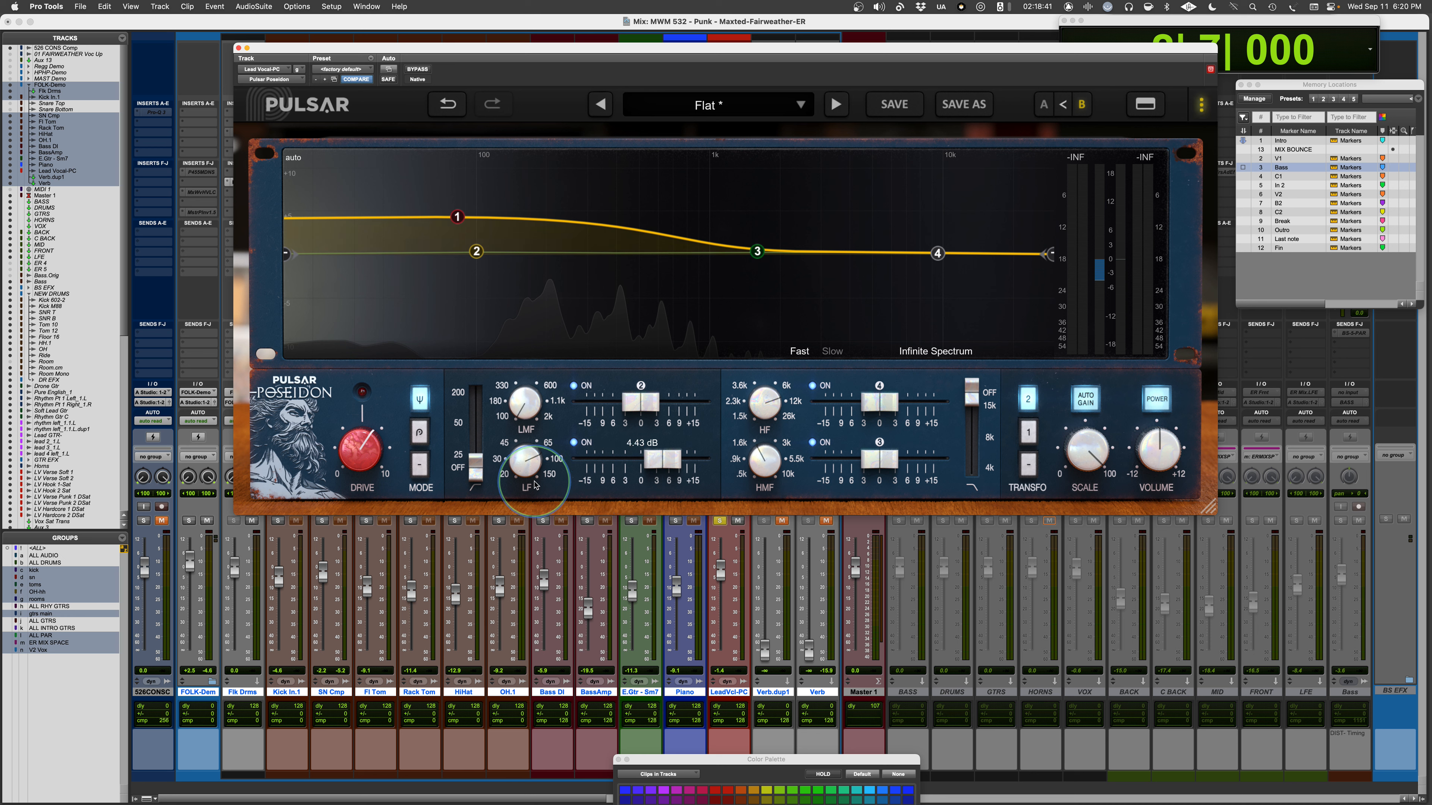
pyautogui.moveTo(534, 485); pyautogui.dragTo(513, 528)
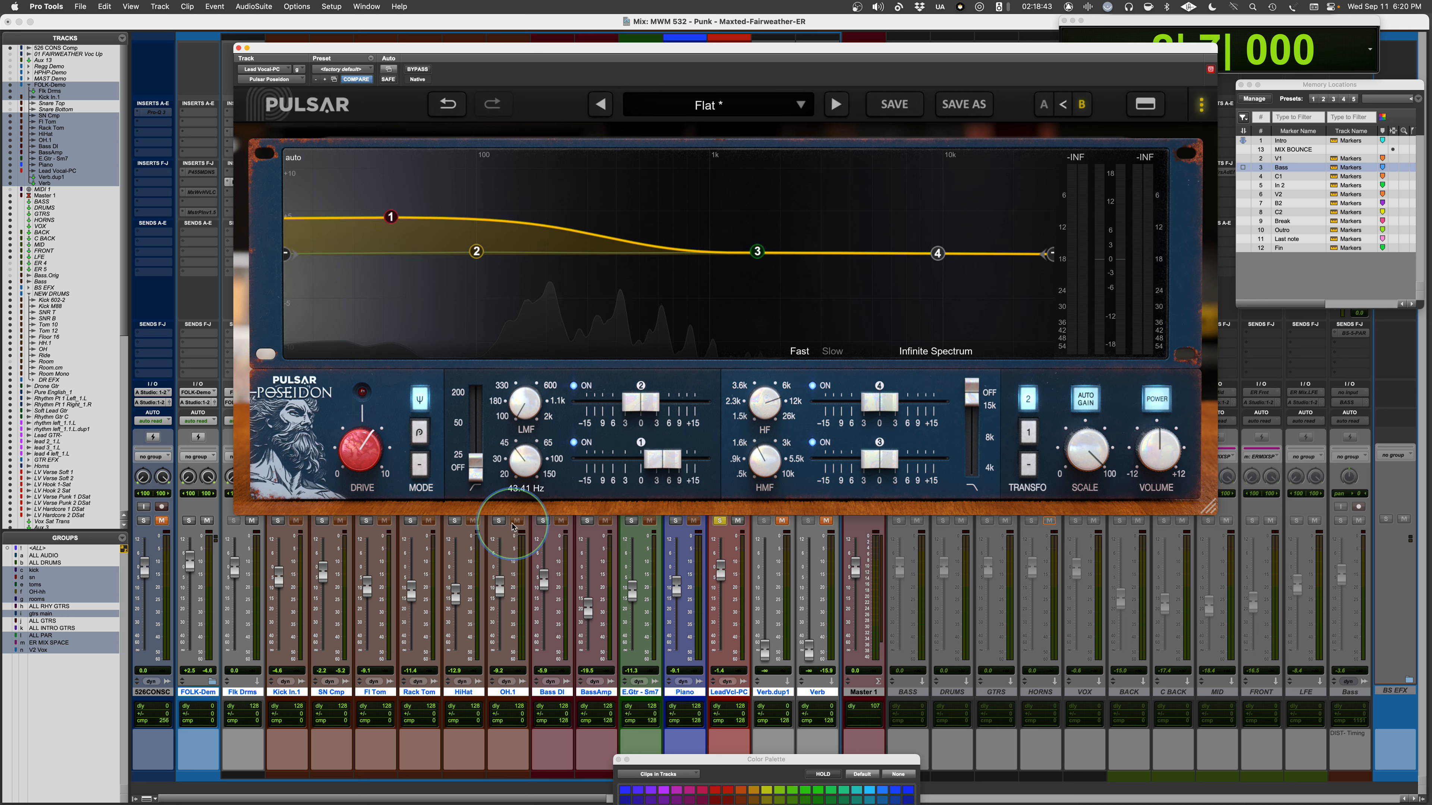
pyautogui.click(391, 217)
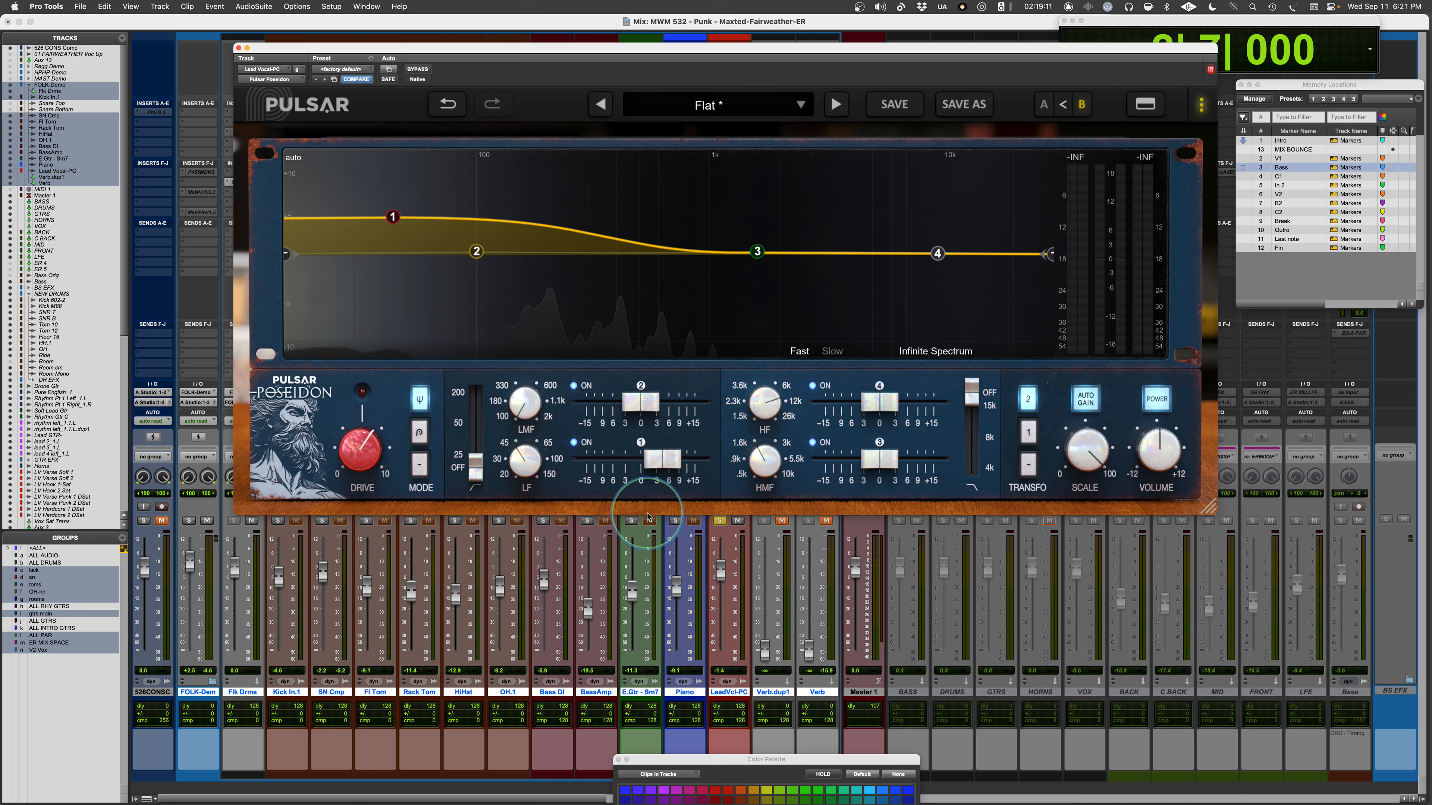
pyautogui.doubleClick(656, 461)
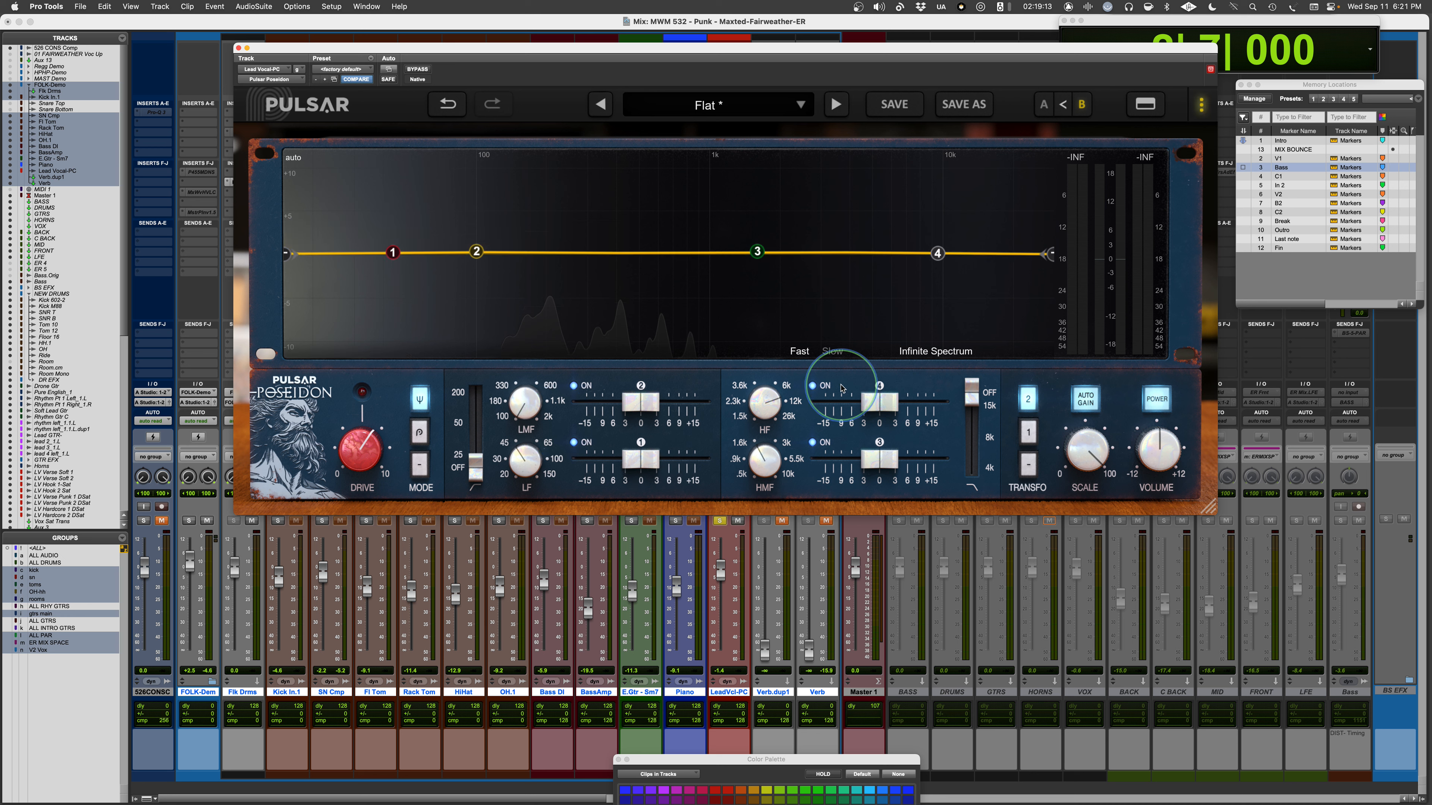
# Restore the lead vocal's original EQ curve in B from the A settings.
pyautogui.click(1052, 106)
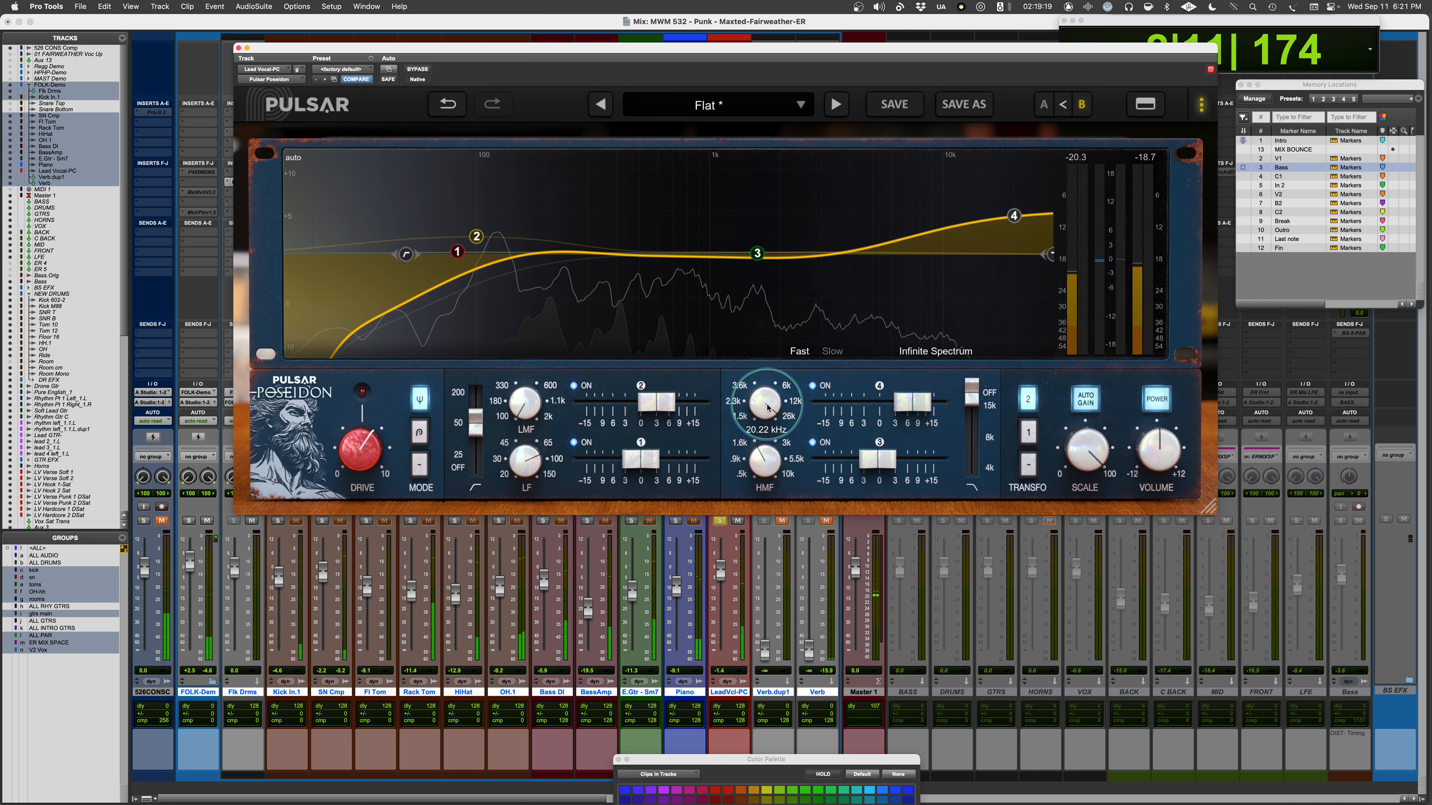
# Lower band 4's HF frequency to about 10.09 kHz with more gain, and cut band 3 to -2.14 dB at a higher HMF frequency.
pyautogui.moveTo(763, 460); pyautogui.dragTo(761, 445)
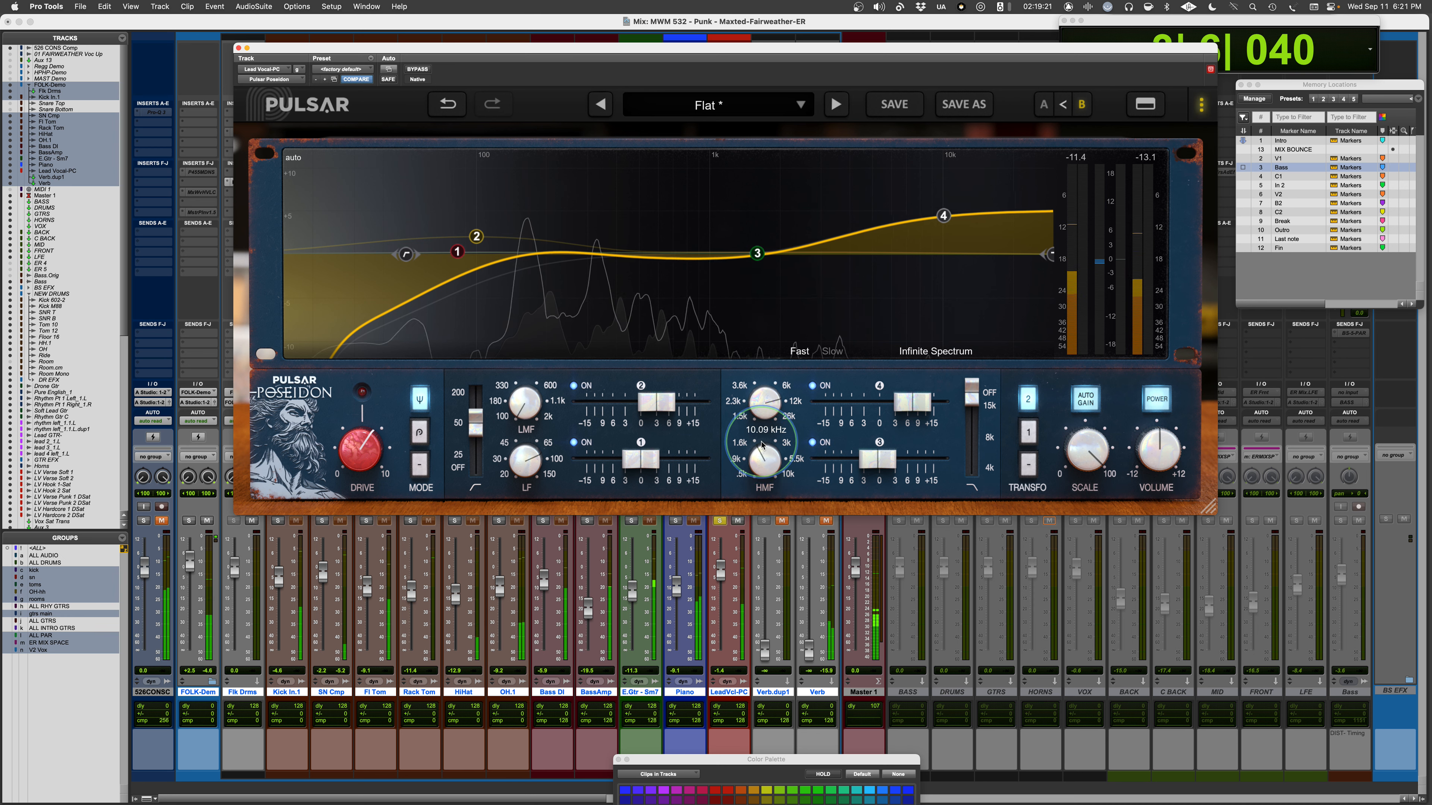
pyautogui.moveTo(917, 408); pyautogui.dragTo(924, 407)
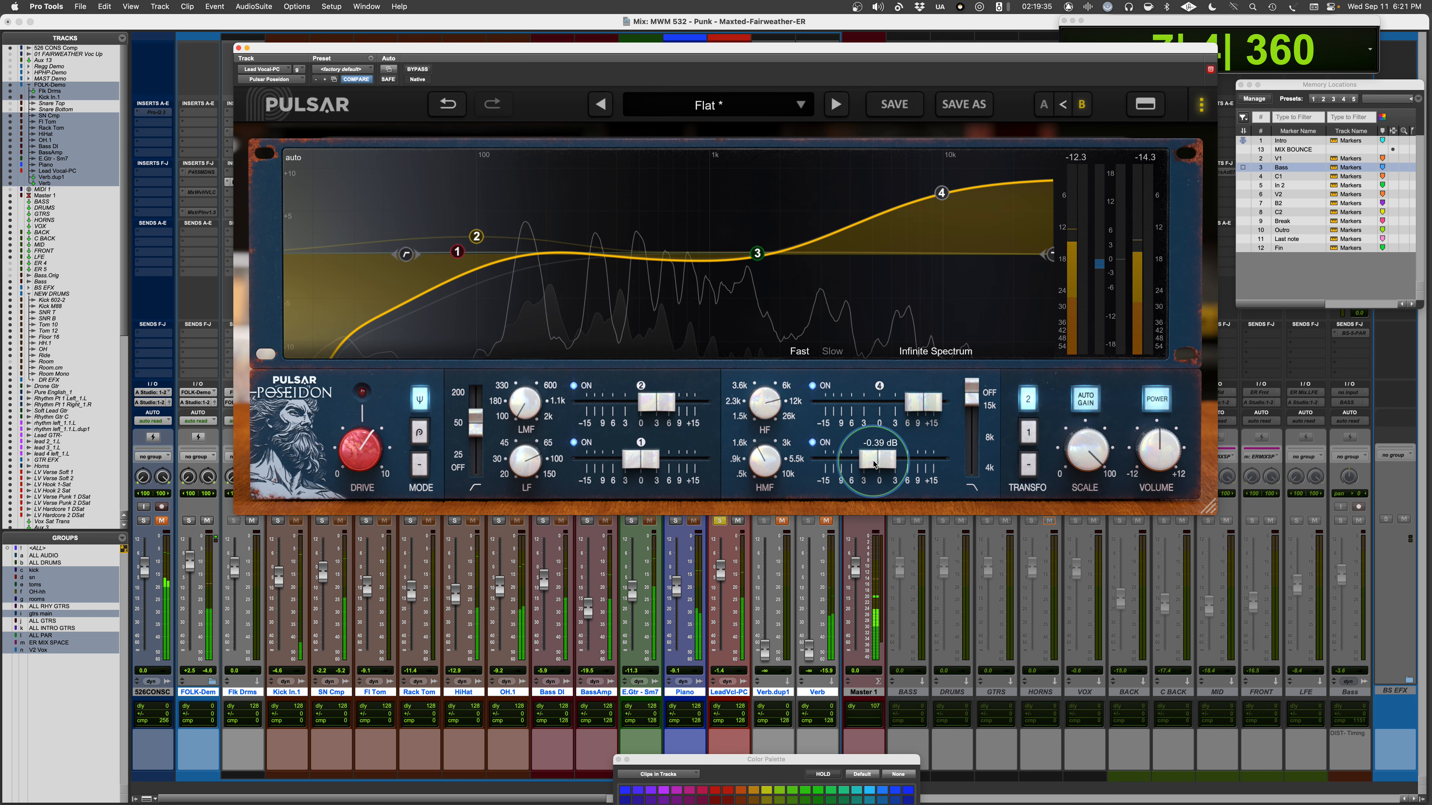
pyautogui.moveTo(875, 463); pyautogui.dragTo(865, 470)
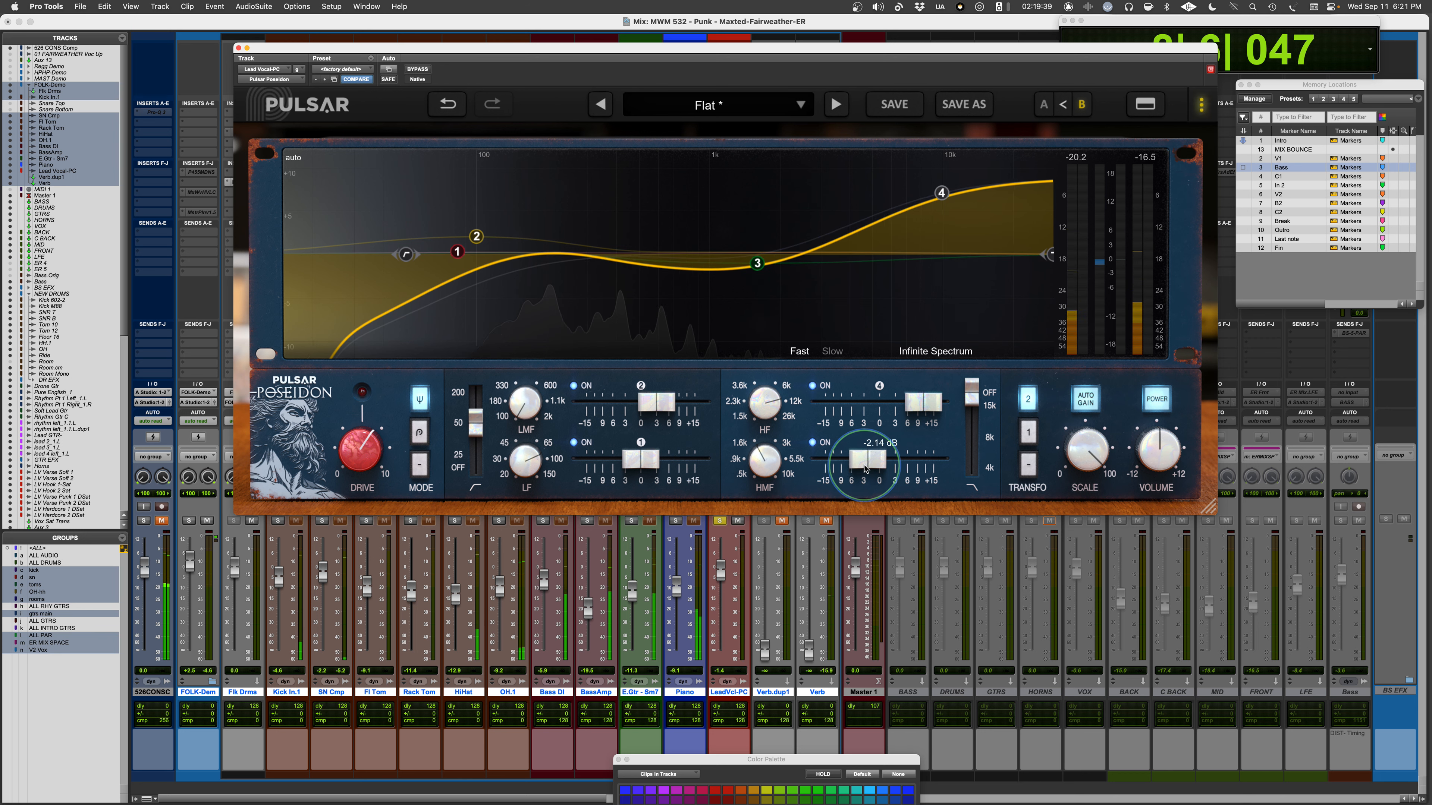
pyautogui.moveTo(757, 466); pyautogui.dragTo(707, 428)
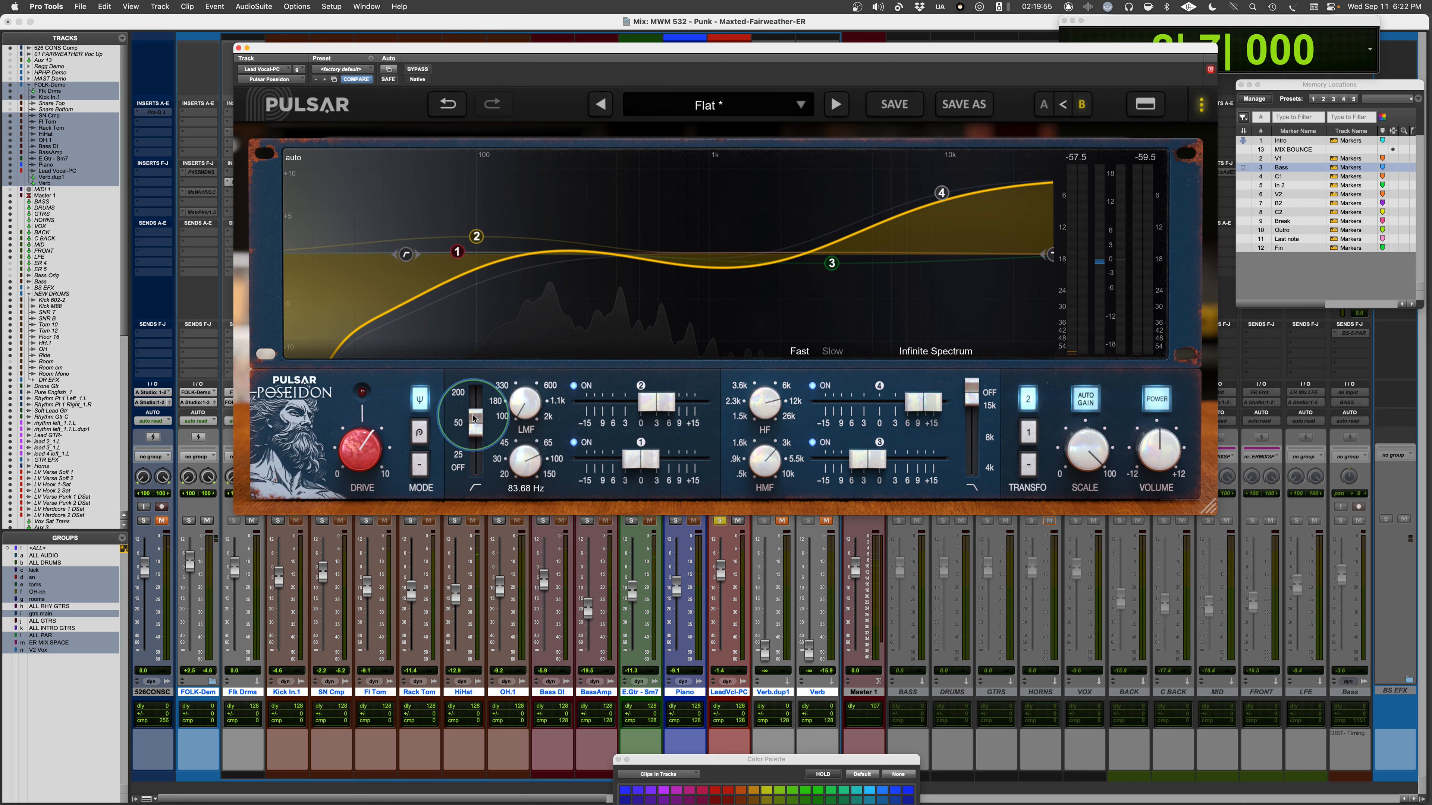
# Turn the high-pass filter off, reset band 2's gain to 0 dB and stop playback.
pyautogui.moveTo(475, 420); pyautogui.dragTo(475, 468)
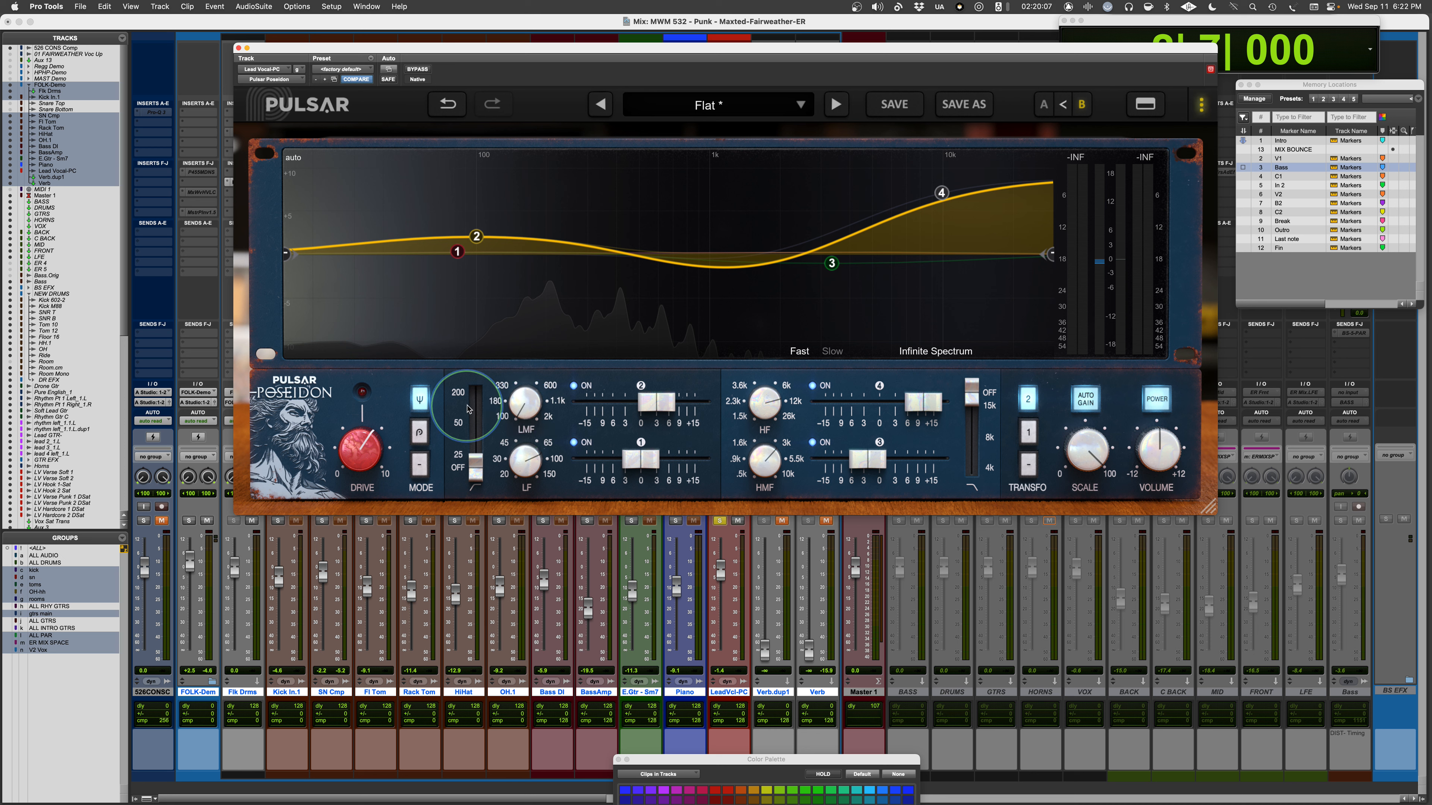
pyautogui.keyDown('alt'); pyautogui.click(652, 410); pyautogui.keyUp('alt')
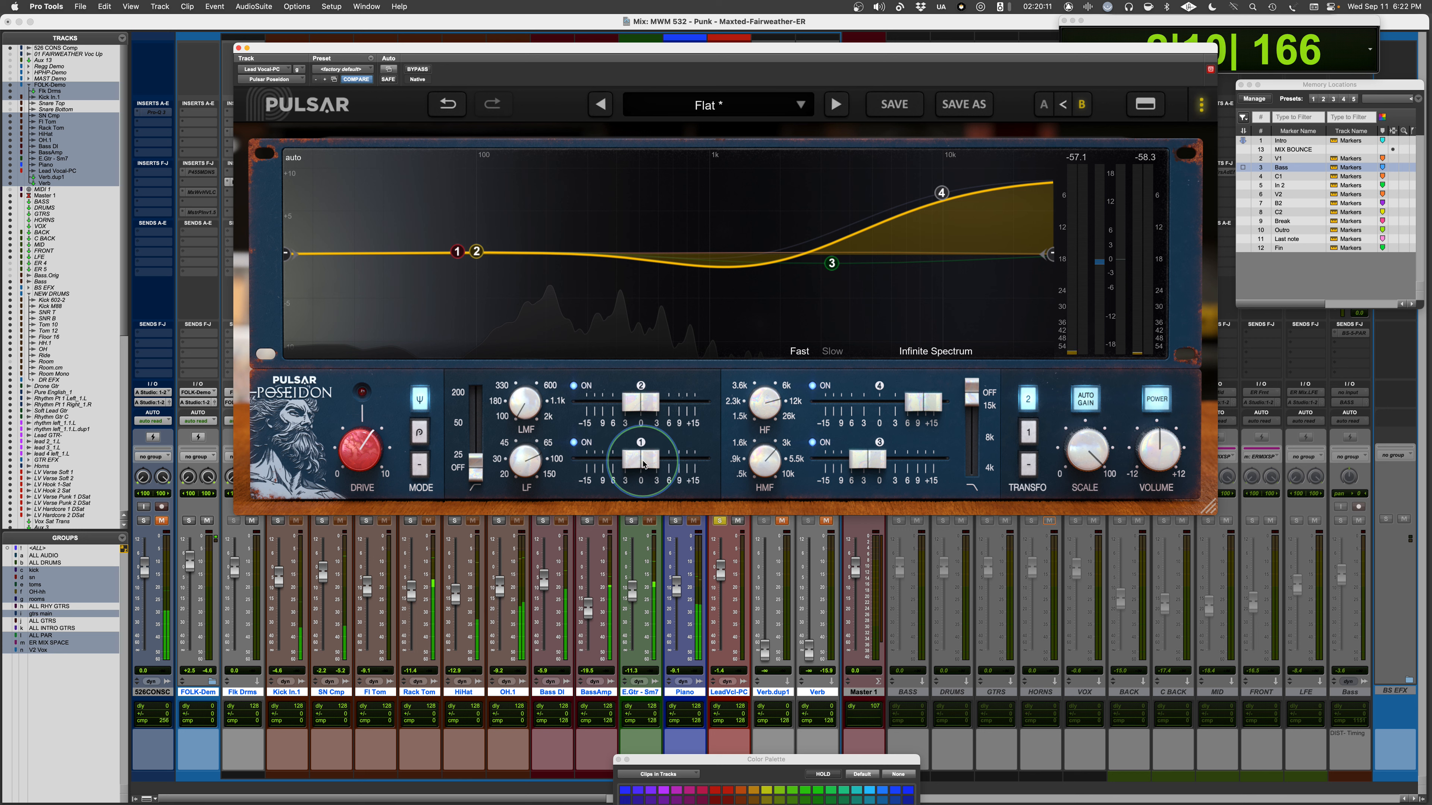
pyautogui.press('space')
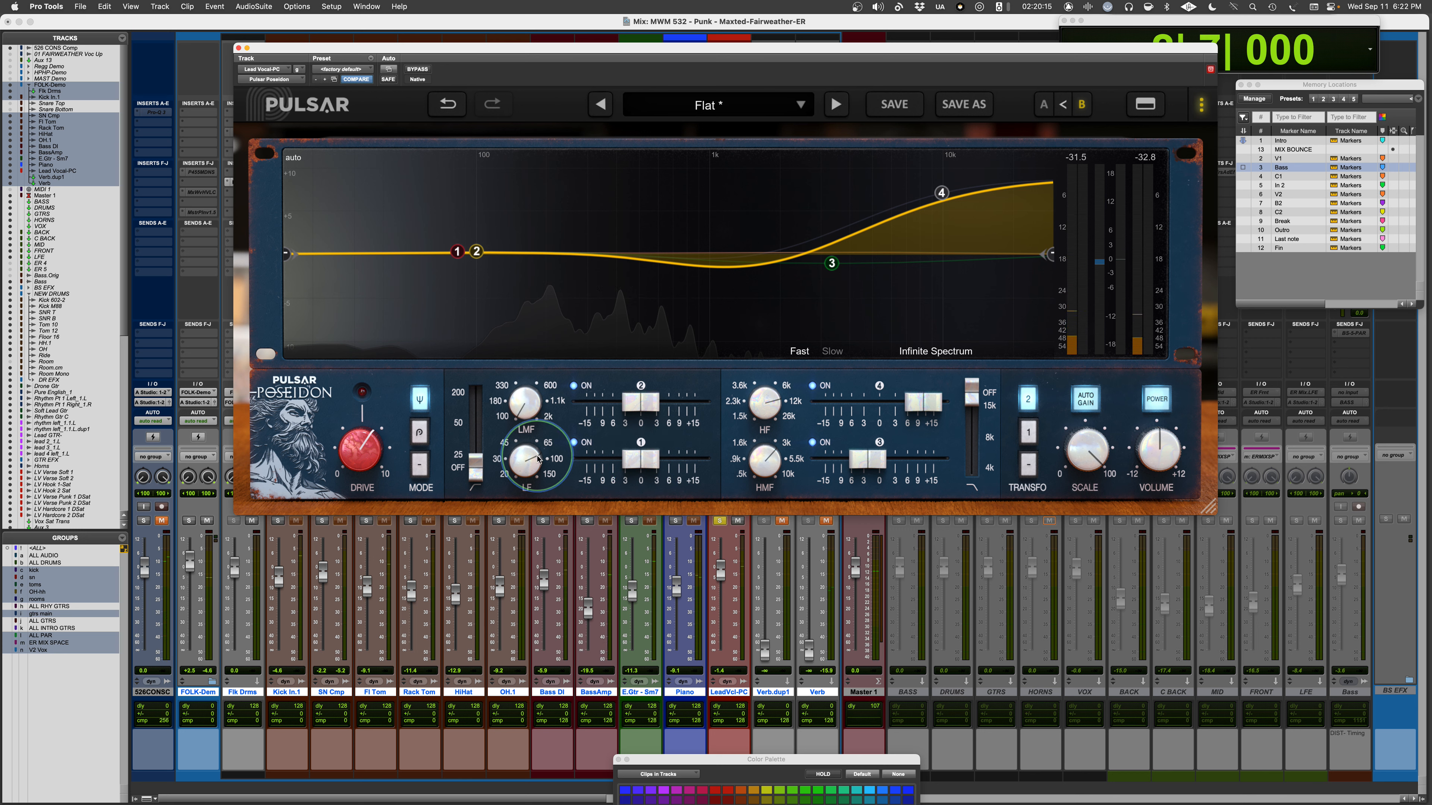
# Play the lead vocal while boosting band 1 to 3.91 dB and lowering its LF frequency to 31.07 Hz.
pyautogui.press('space')
pyautogui.moveTo(641, 460); pyautogui.dragTo(662, 459)
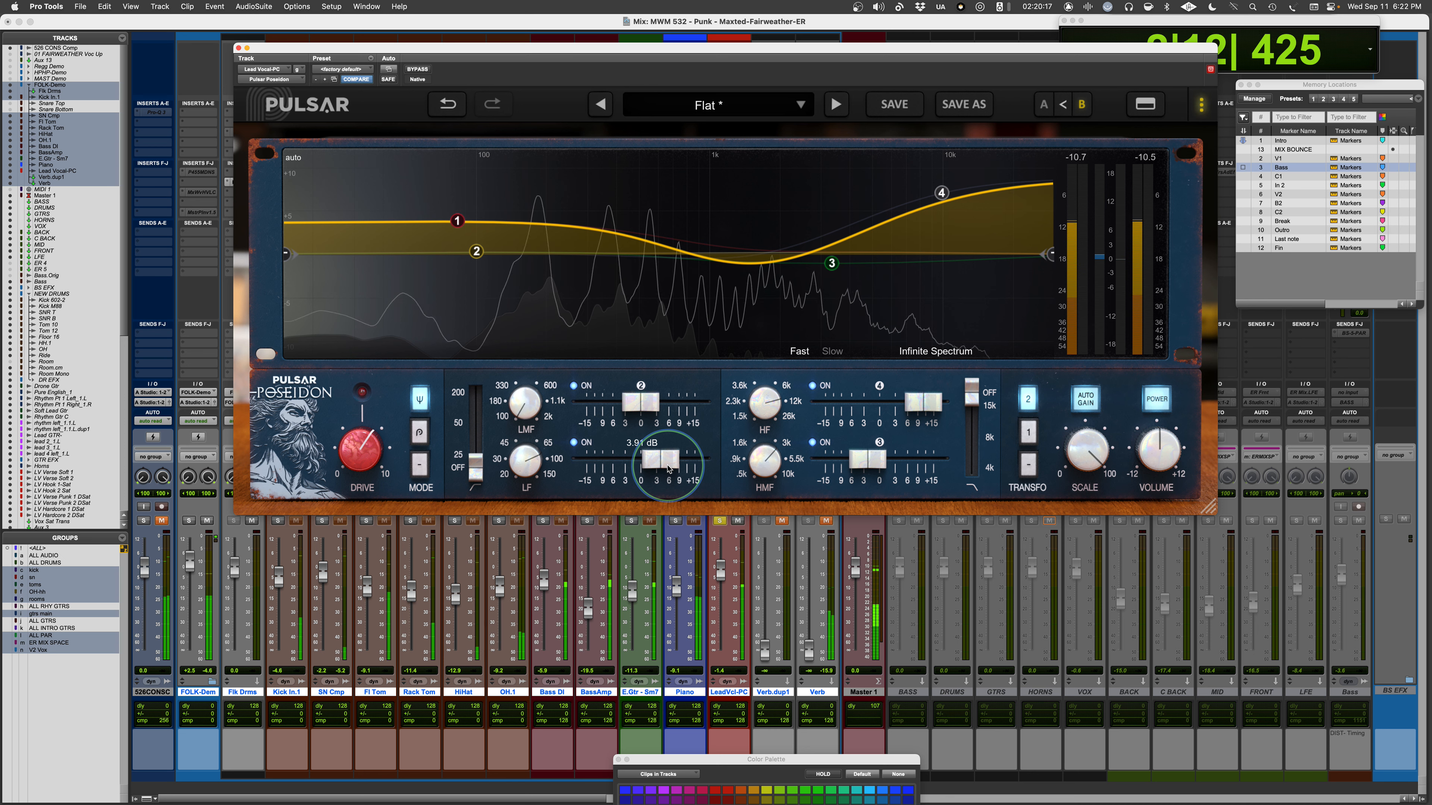
pyautogui.moveTo(524, 460); pyautogui.dragTo(501, 561)
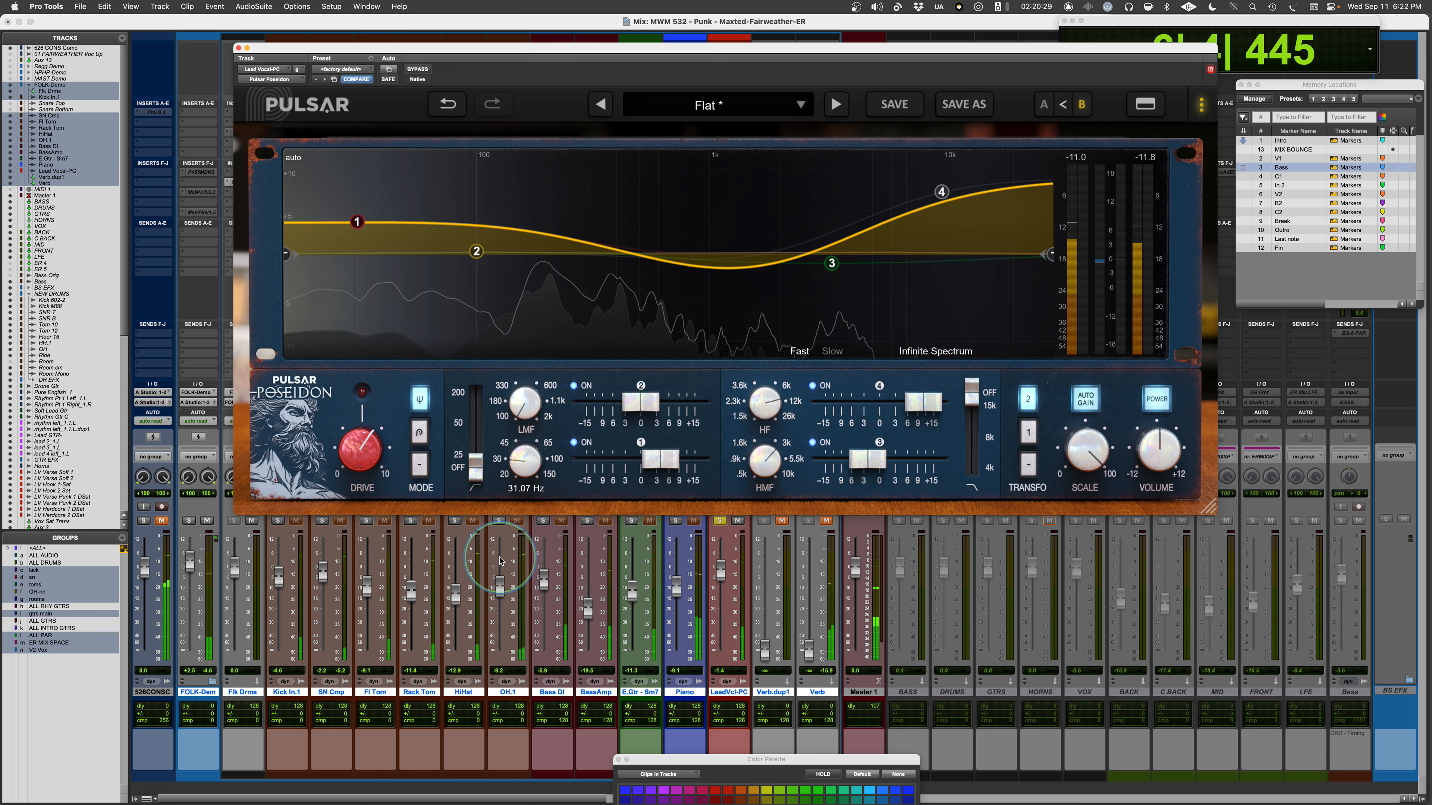
# Re-enable the high-pass filter between 25 and 50 Hz and raise band 2's gain to 1.09 dB.
pyautogui.moveTo(475, 467); pyautogui.dragTo(476, 435)
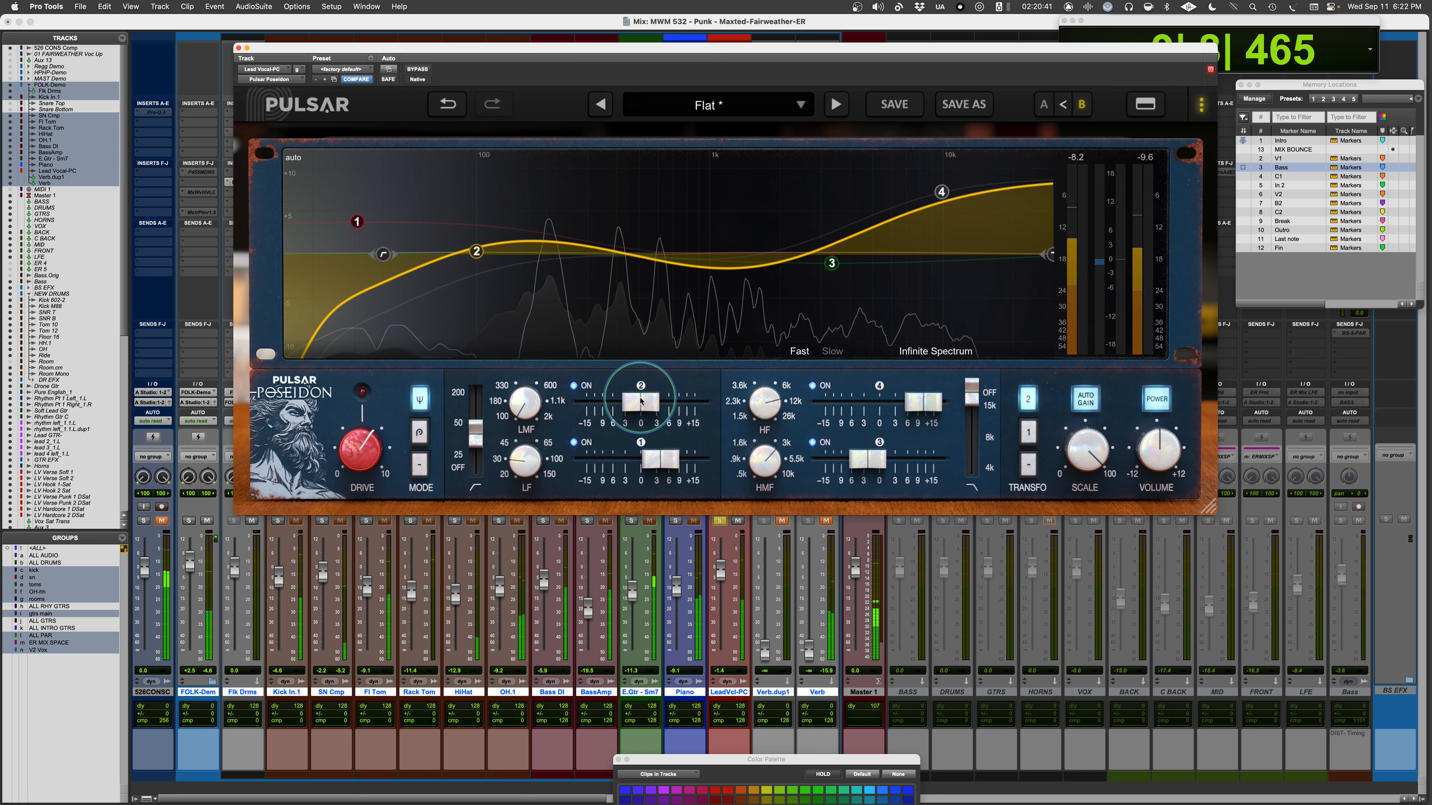
pyautogui.moveTo(641, 400); pyautogui.dragTo(643, 398)
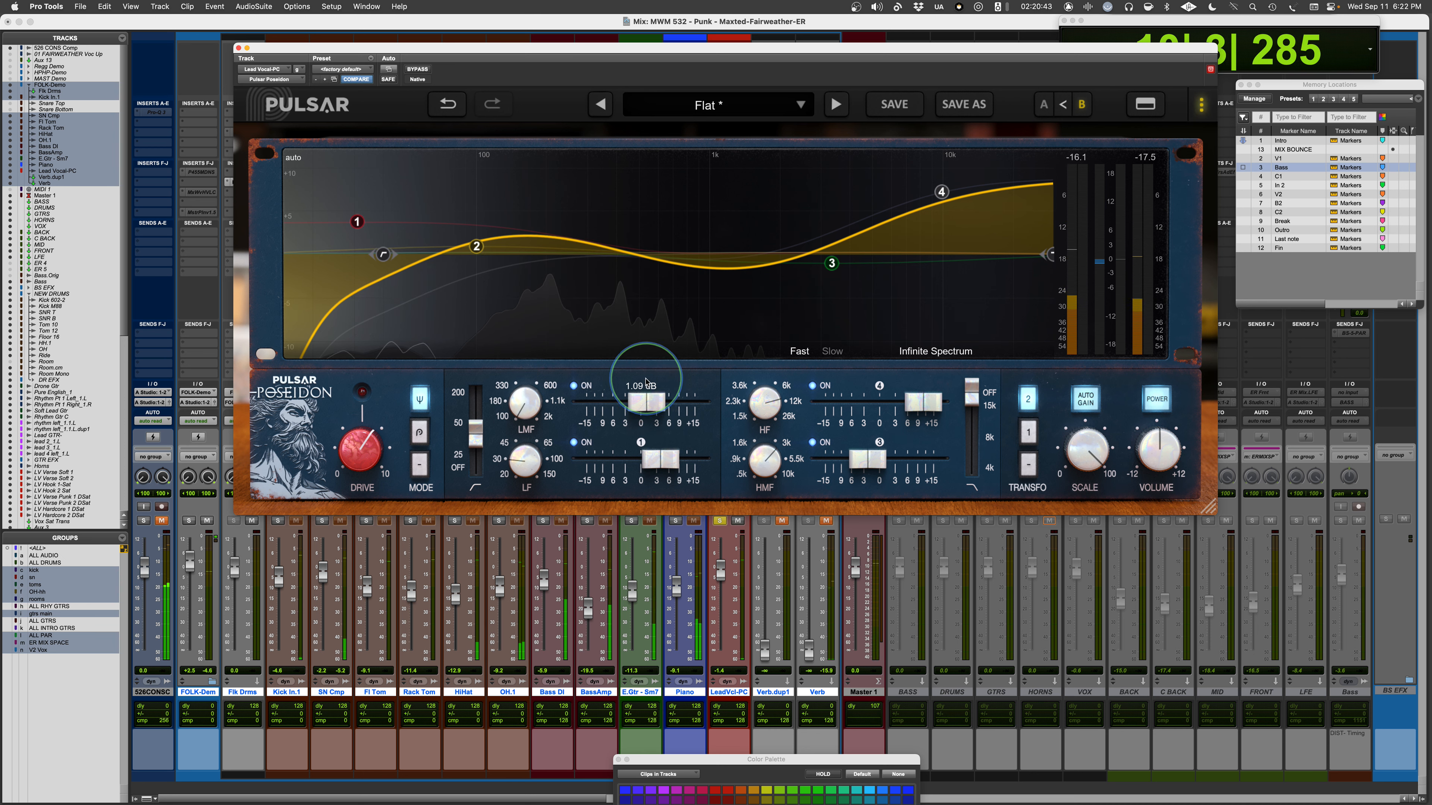
pyautogui.moveTo(651, 376); pyautogui.dragTo(648, 383)
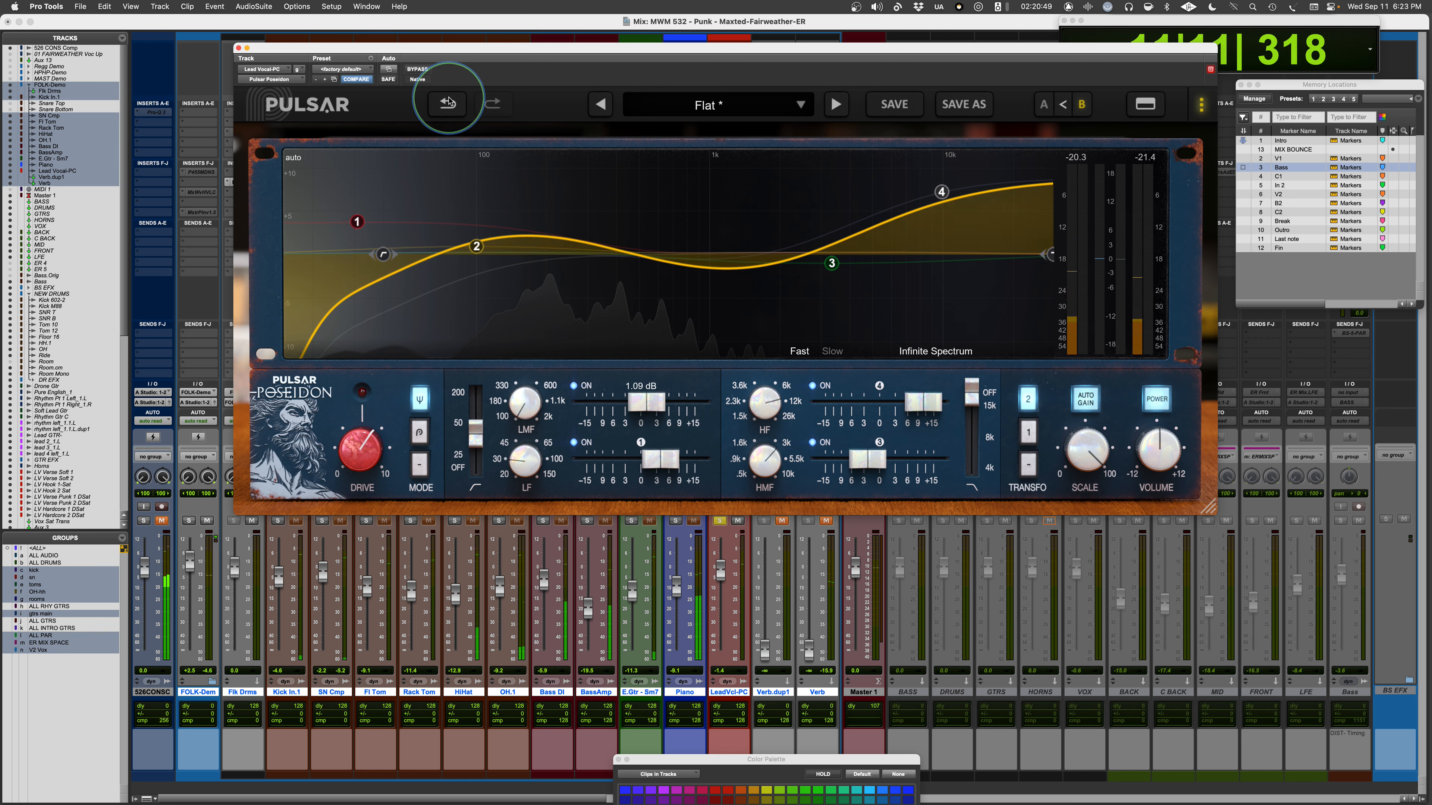
# Compare the original A settings with the new B curve on the lead vocal.
pyautogui.click(1043, 104)
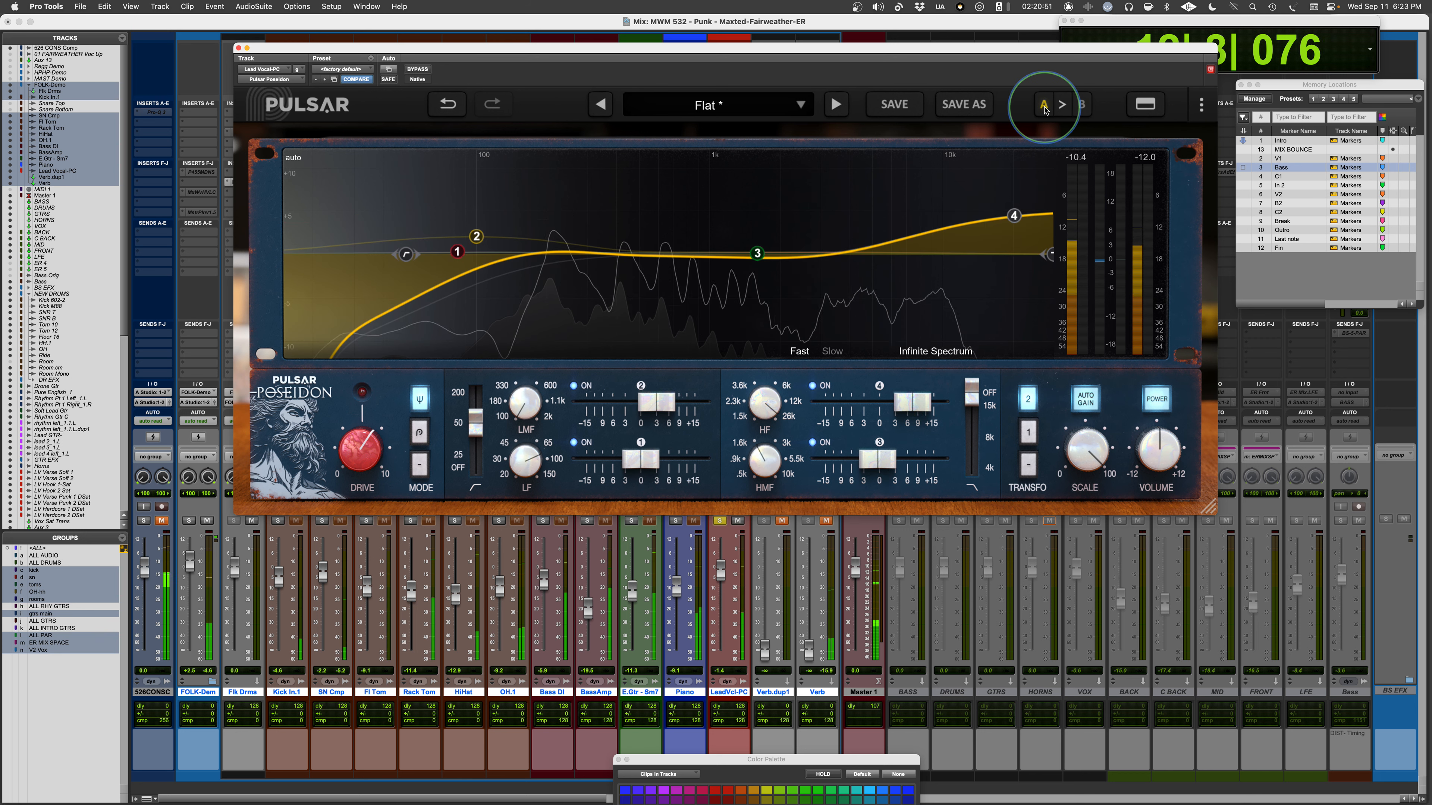
pyautogui.click(1083, 106)
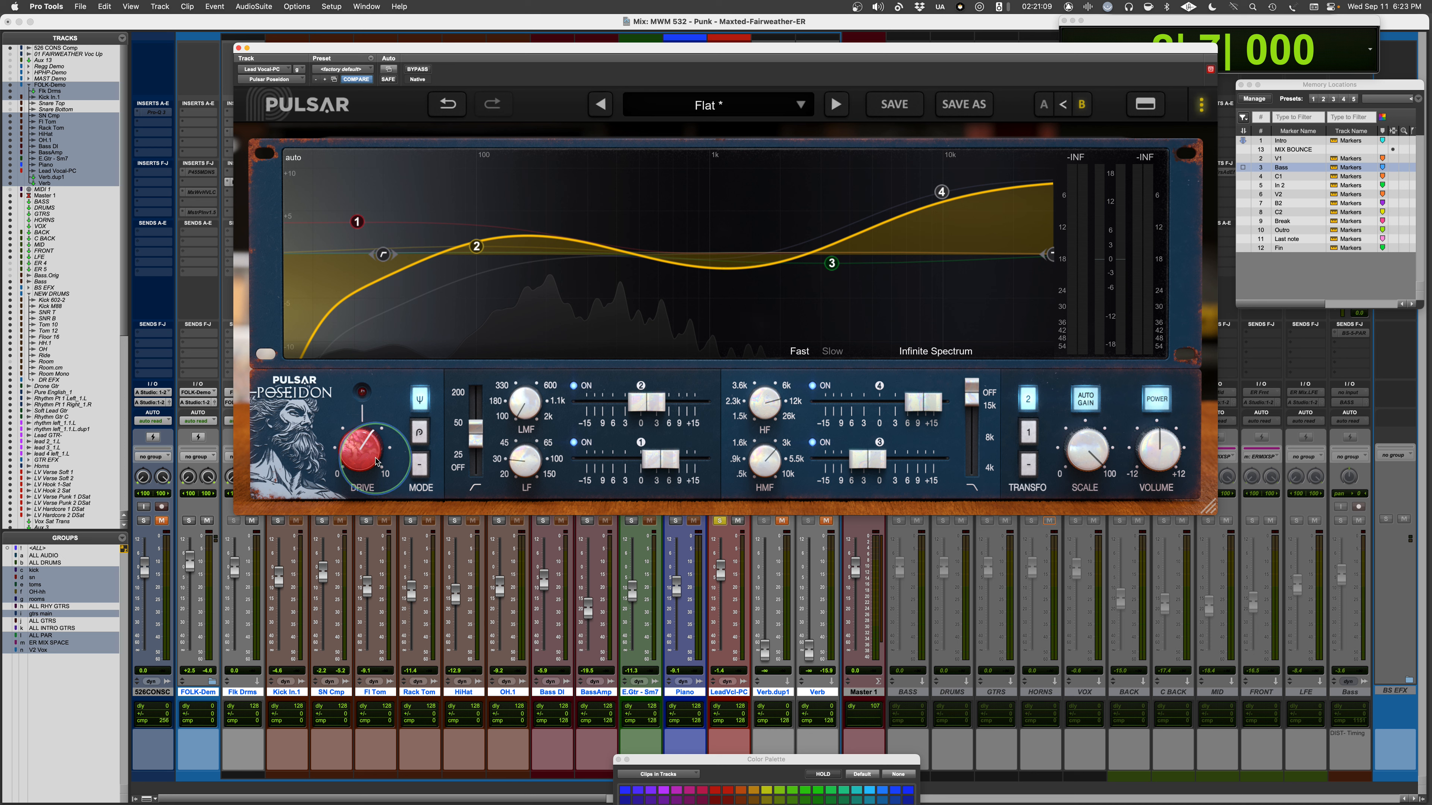
# Zero the Drive with the transformer off, and raise Drive to about 6.85 dB while the vocal plays.
pyautogui.moveTo(367, 451); pyautogui.dragTo(283, 685)
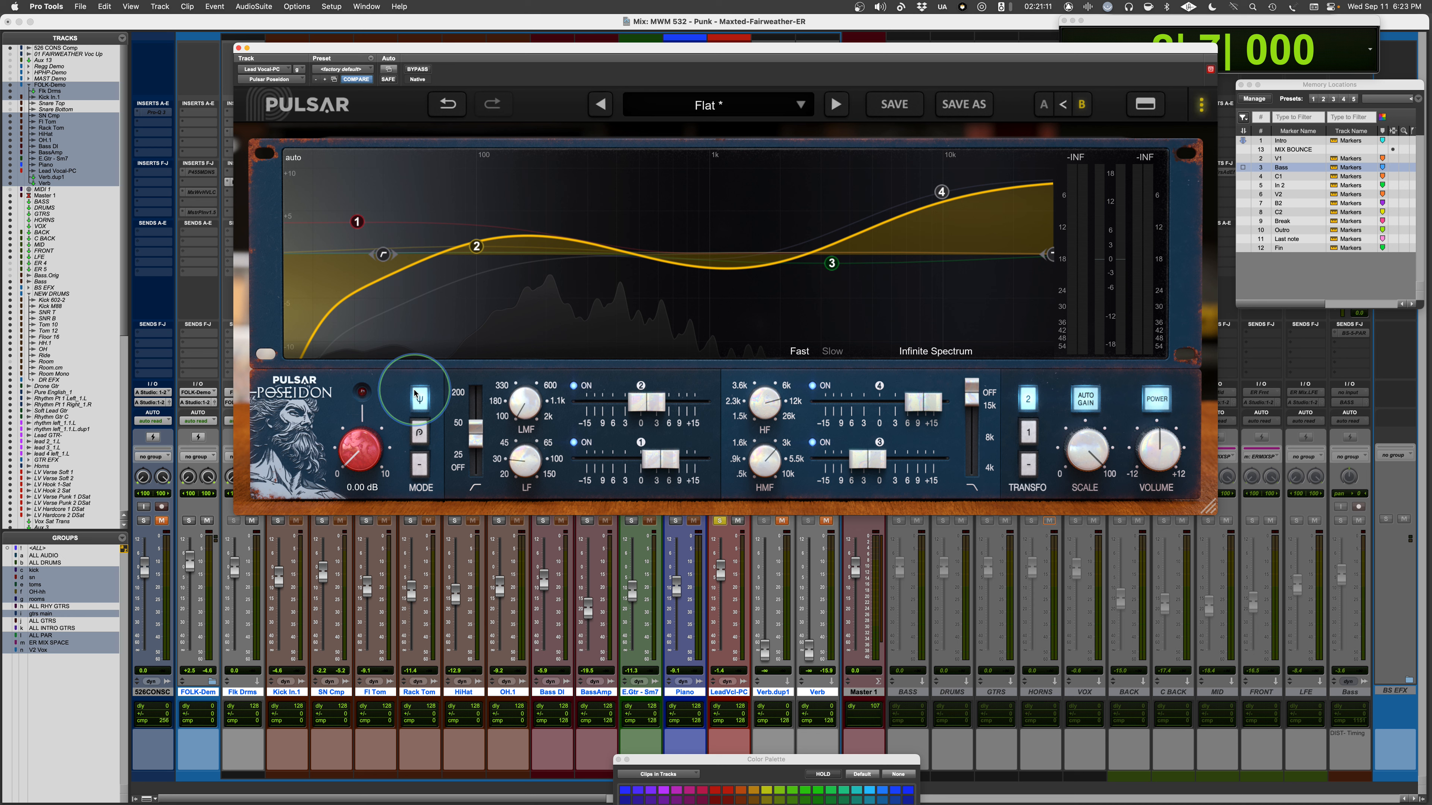
pyautogui.click(1027, 464)
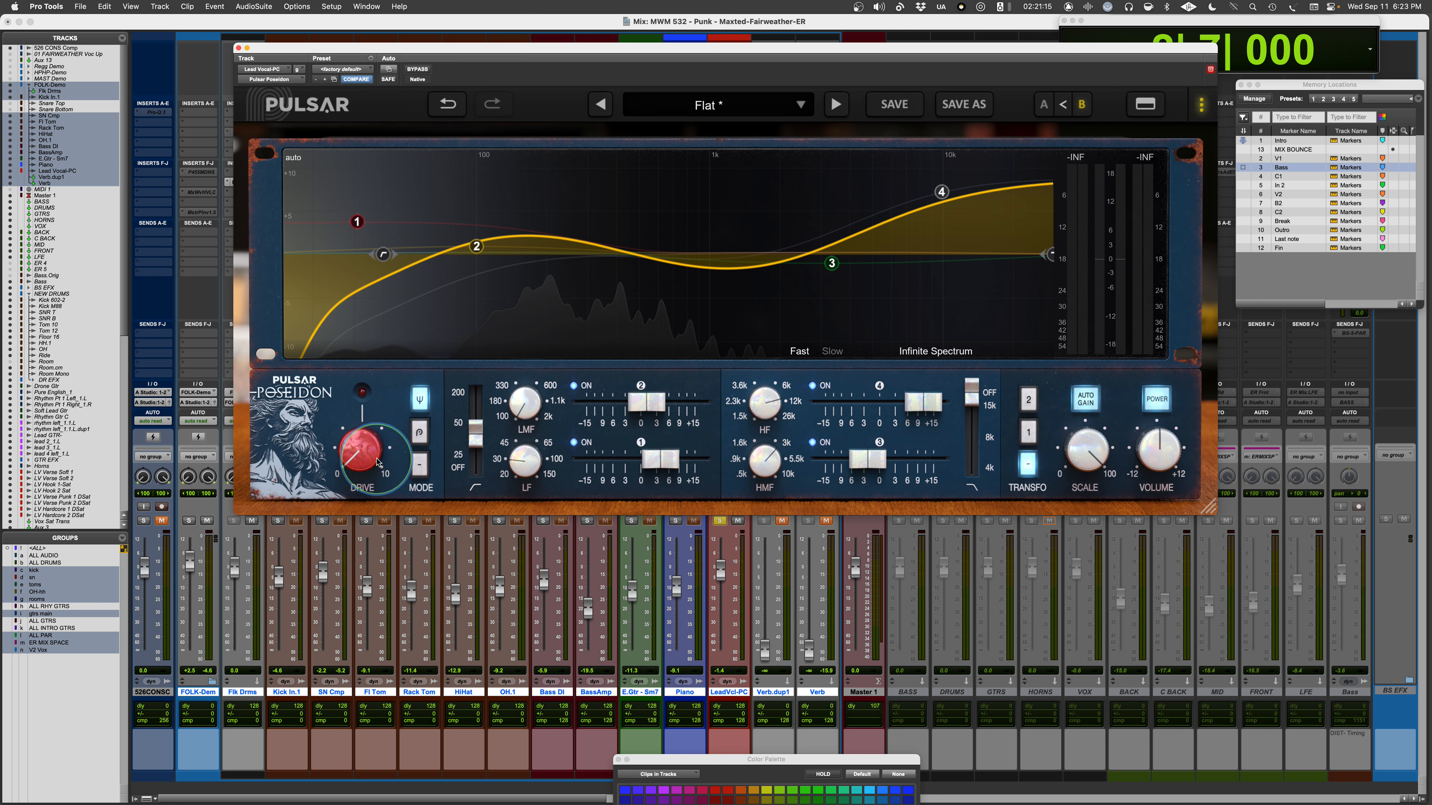
pyautogui.press('space')
pyautogui.moveTo(360, 461); pyautogui.dragTo(382, 329)
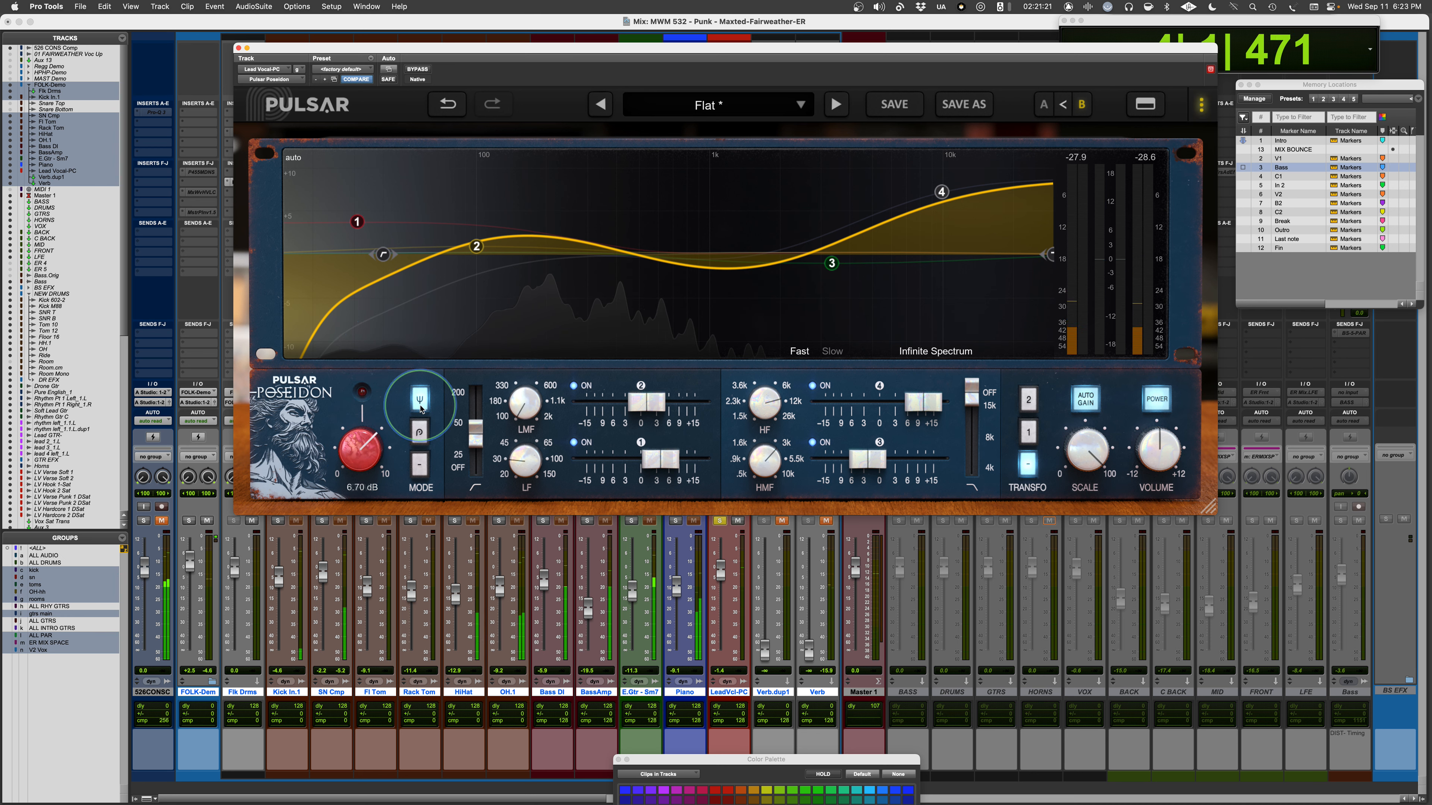
pyautogui.scroll(1, 362, 446)
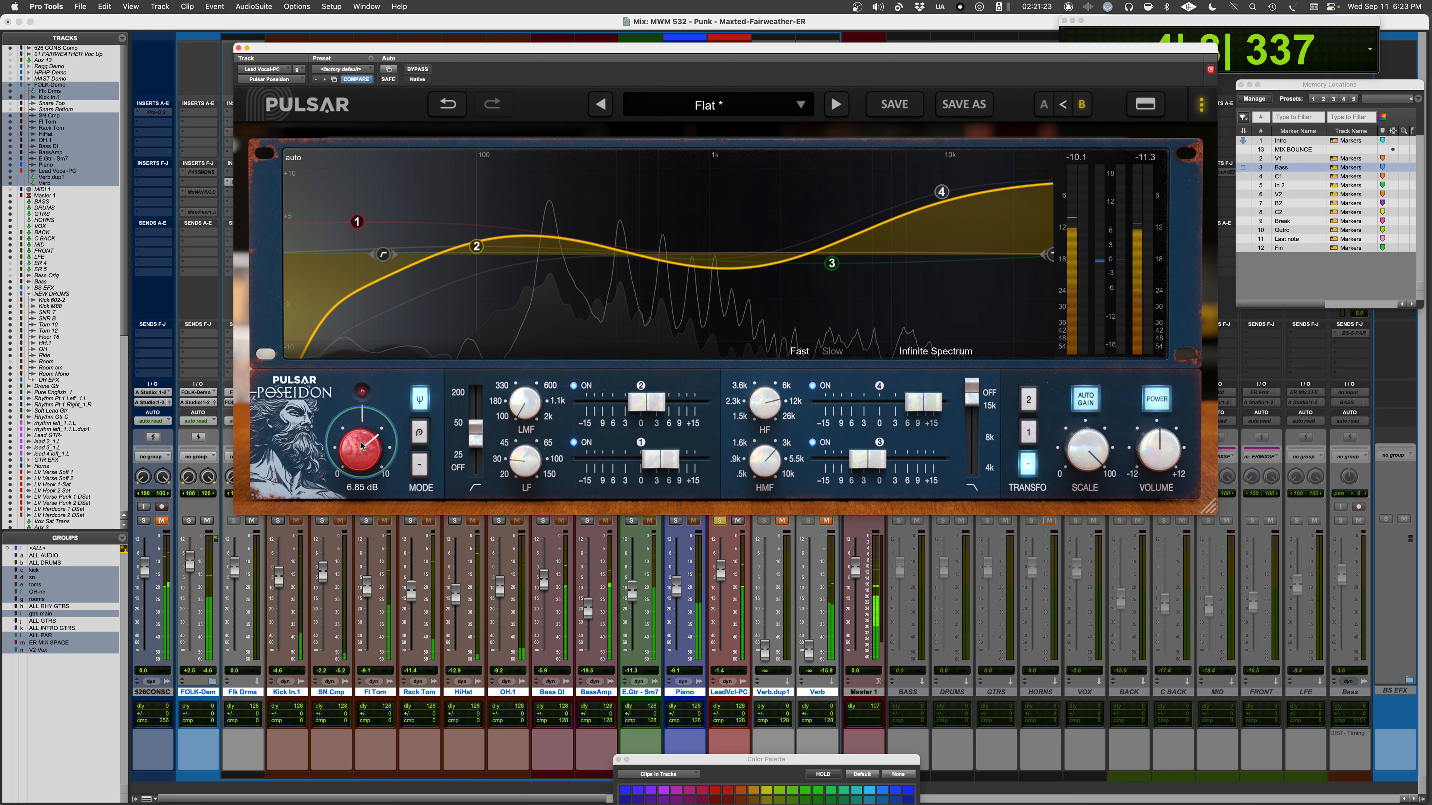
# Compare the trident drive mode with the middle mode during playback, ending on the middle one, and stop playback.
pyautogui.click(420, 434)
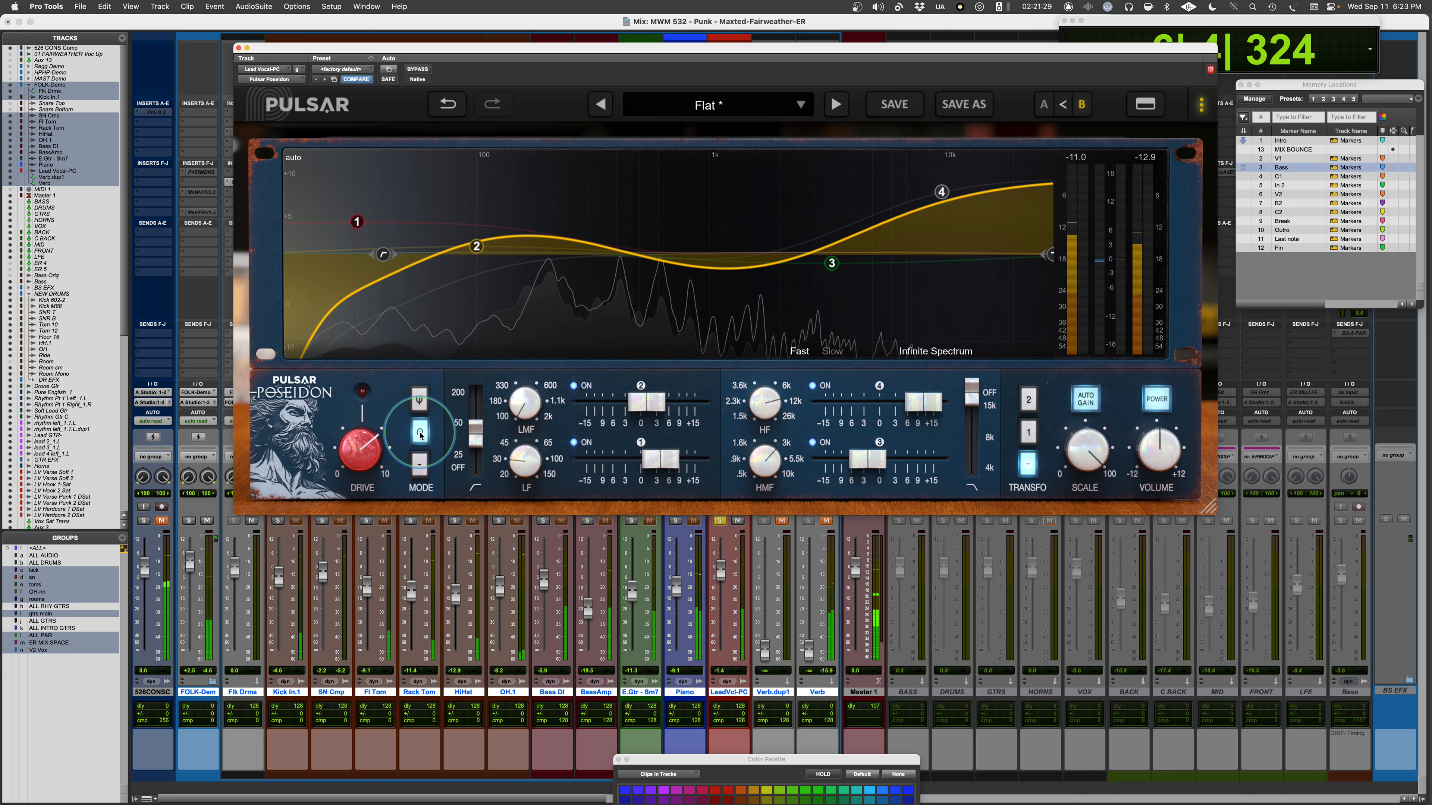
pyautogui.click(423, 408)
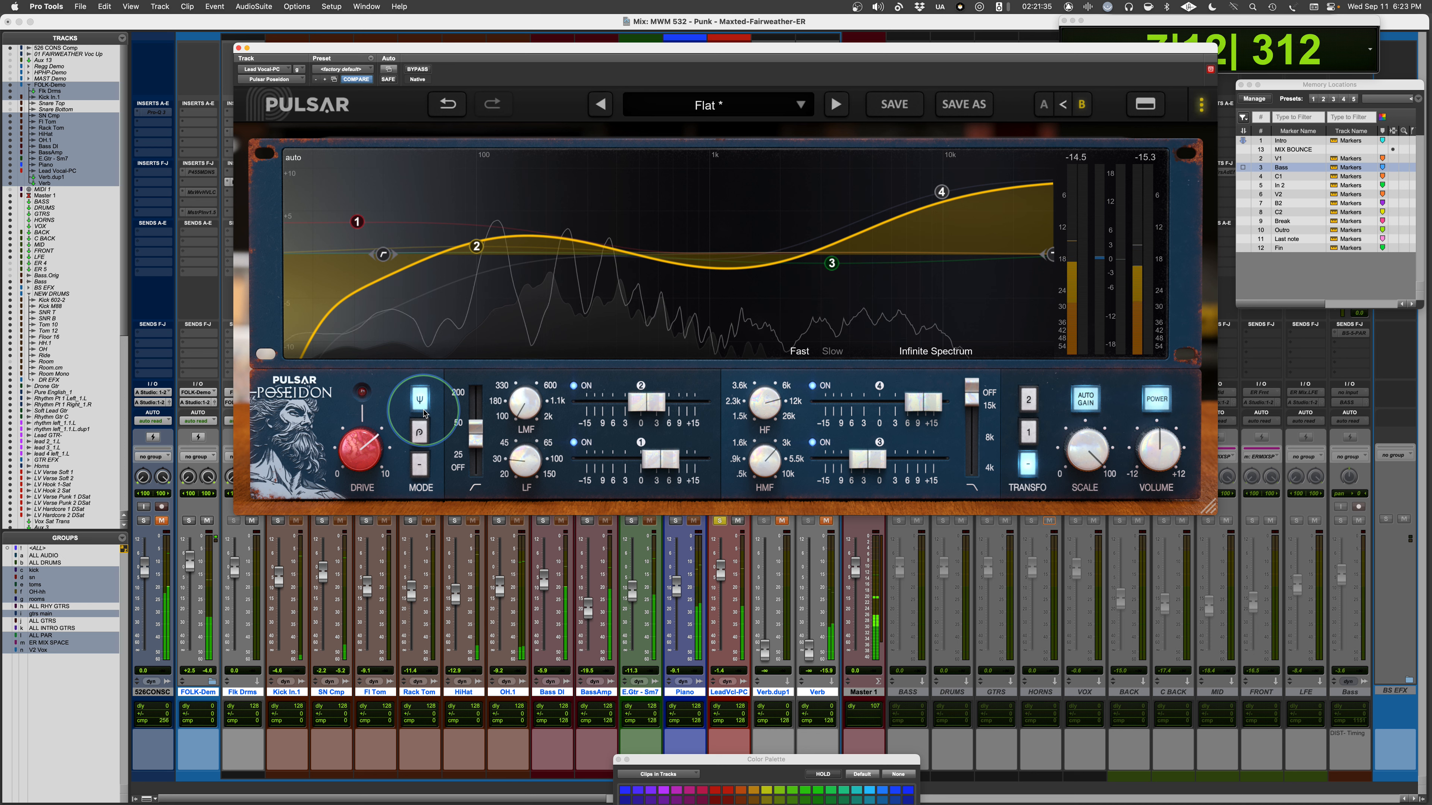
pyautogui.click(417, 434)
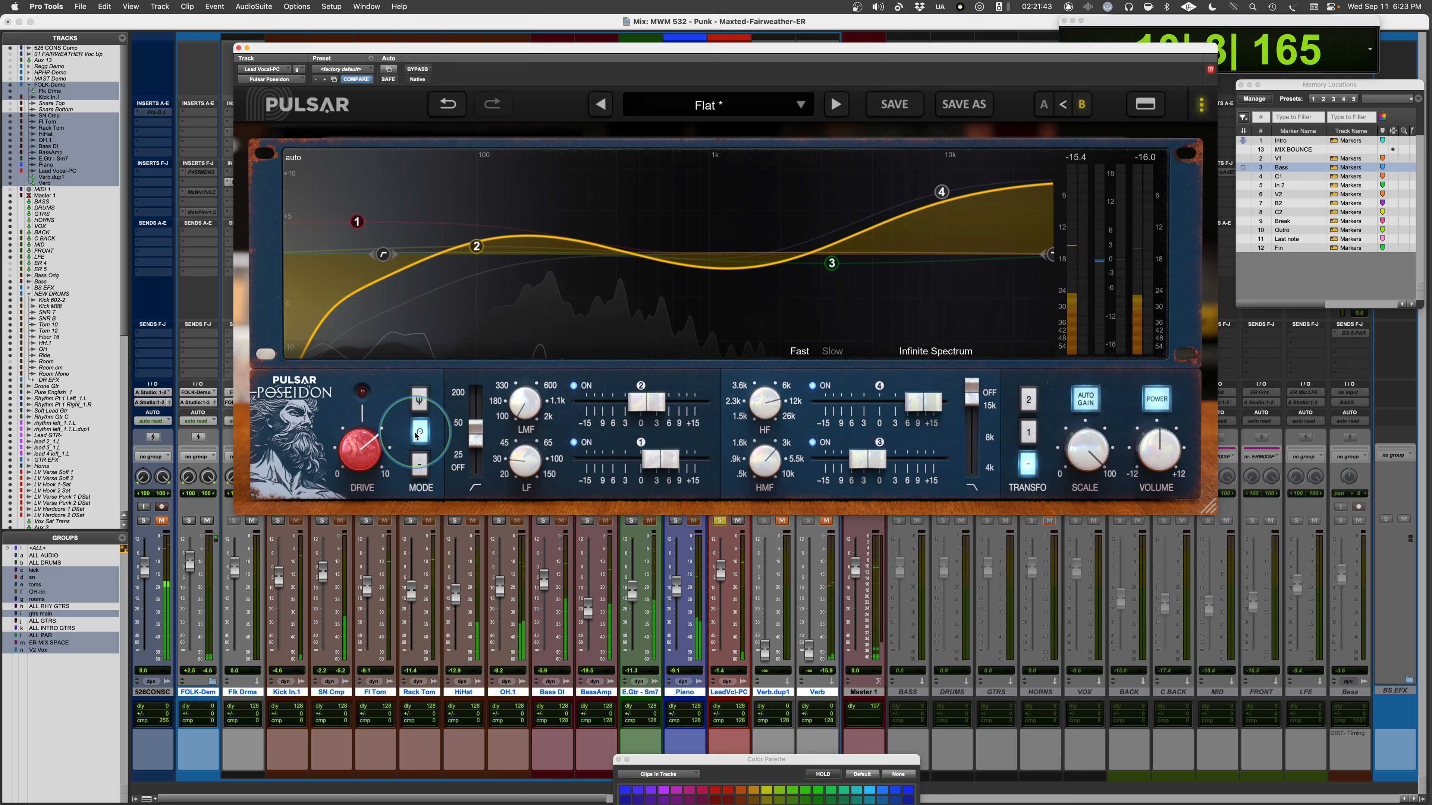
pyautogui.press('space')
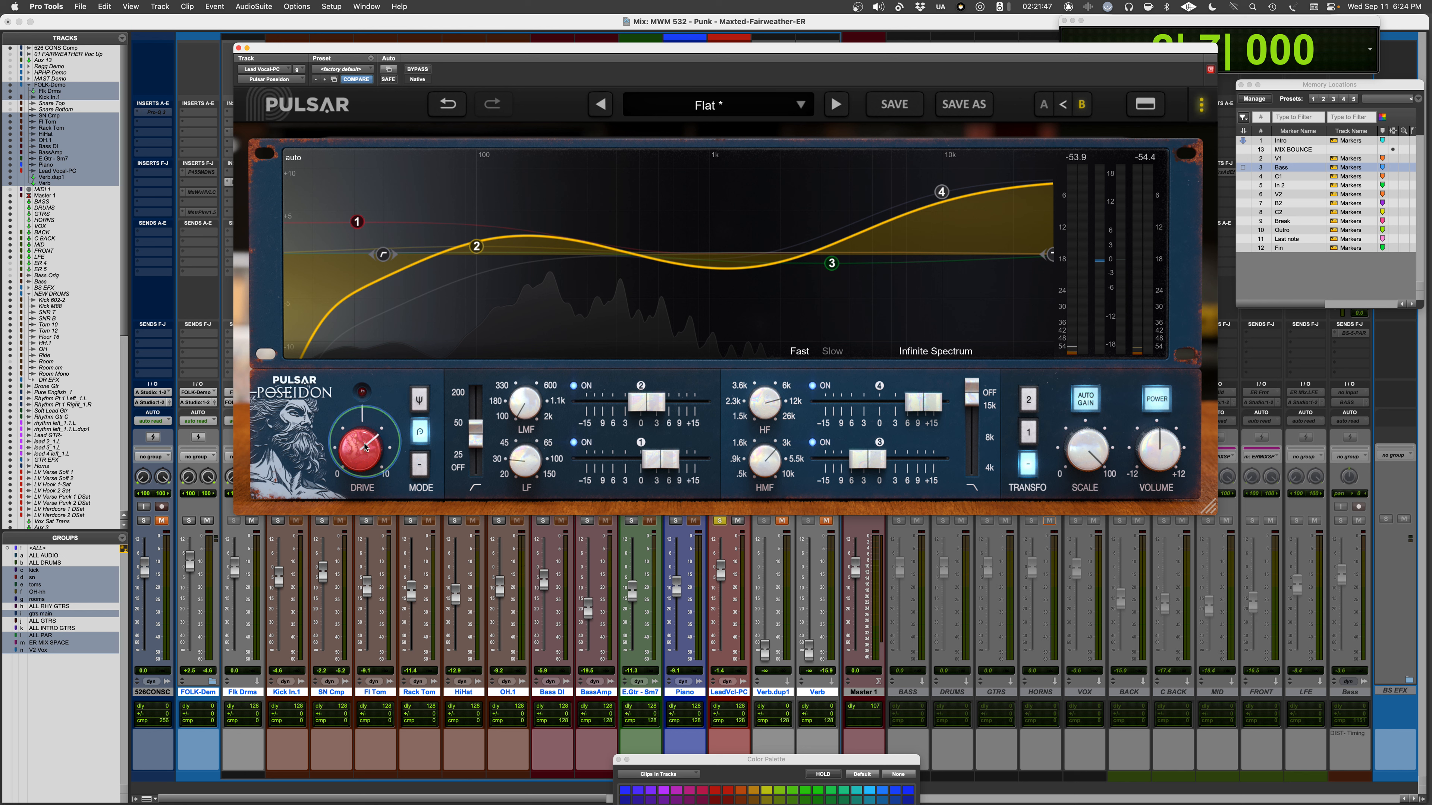
pyautogui.moveTo(358, 459)
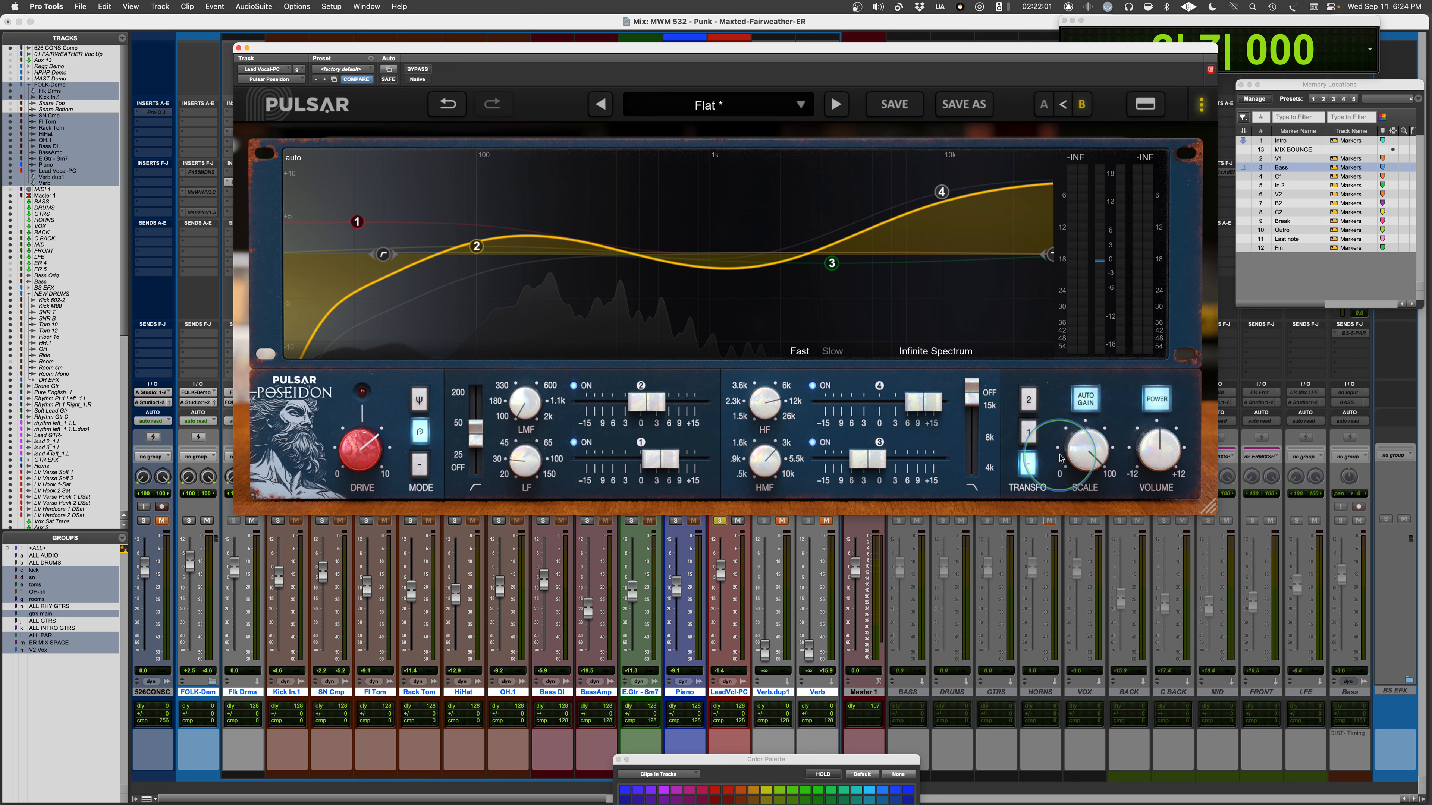
# Audition transformer 2 with the drive mode off and Drive raised to 8.20 dB.
pyautogui.click(419, 464)
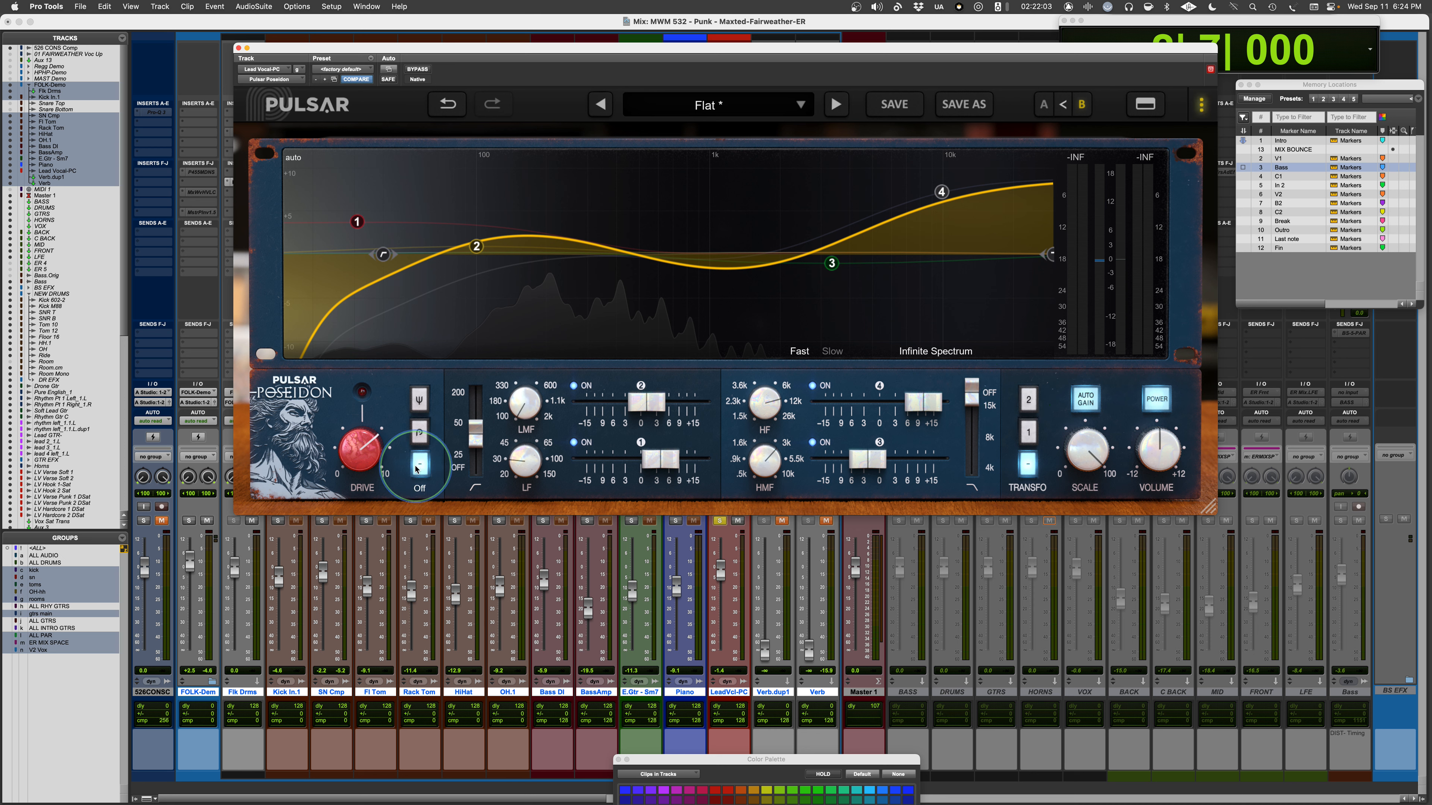
pyautogui.click(1031, 402)
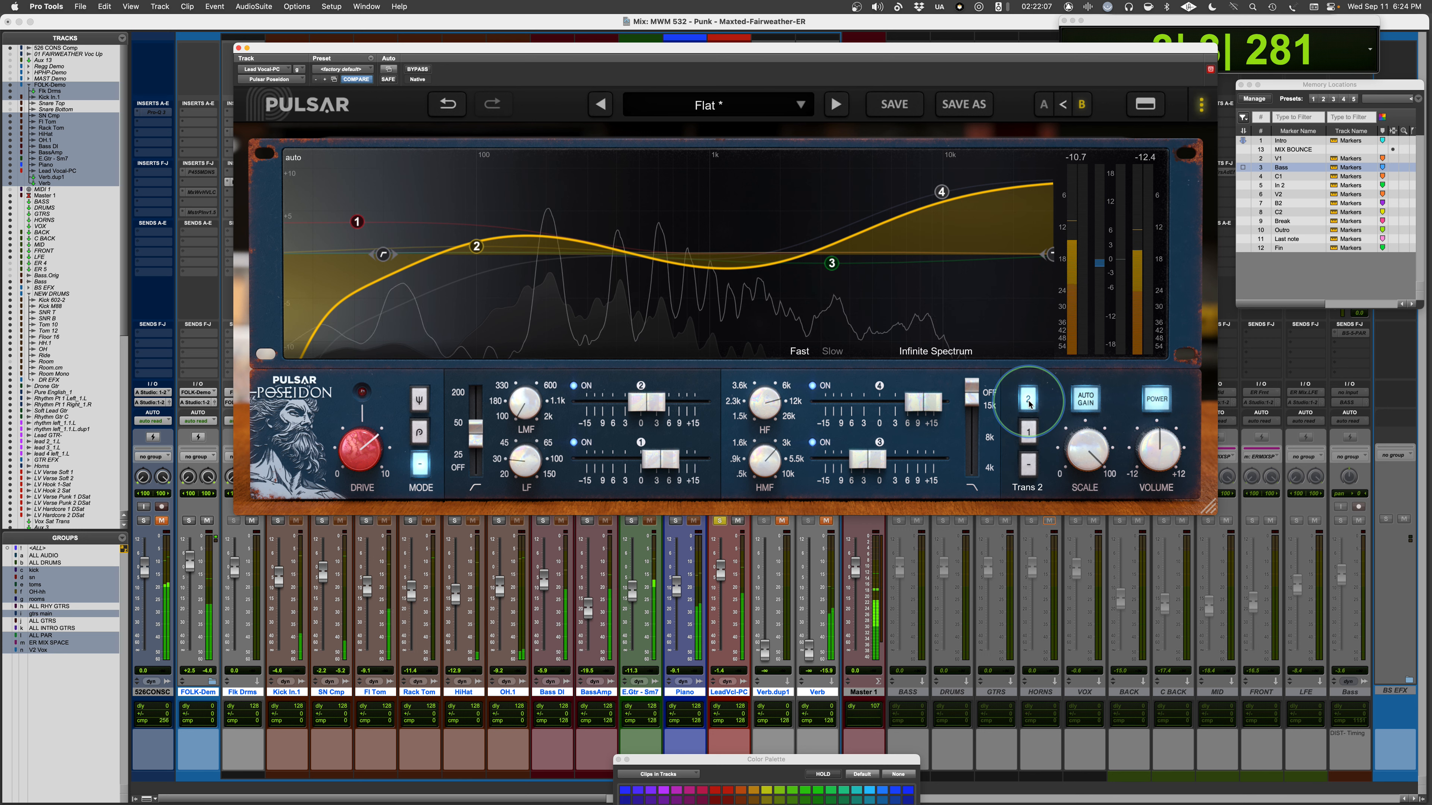
pyautogui.moveTo(374, 465); pyautogui.dragTo(354, 434)
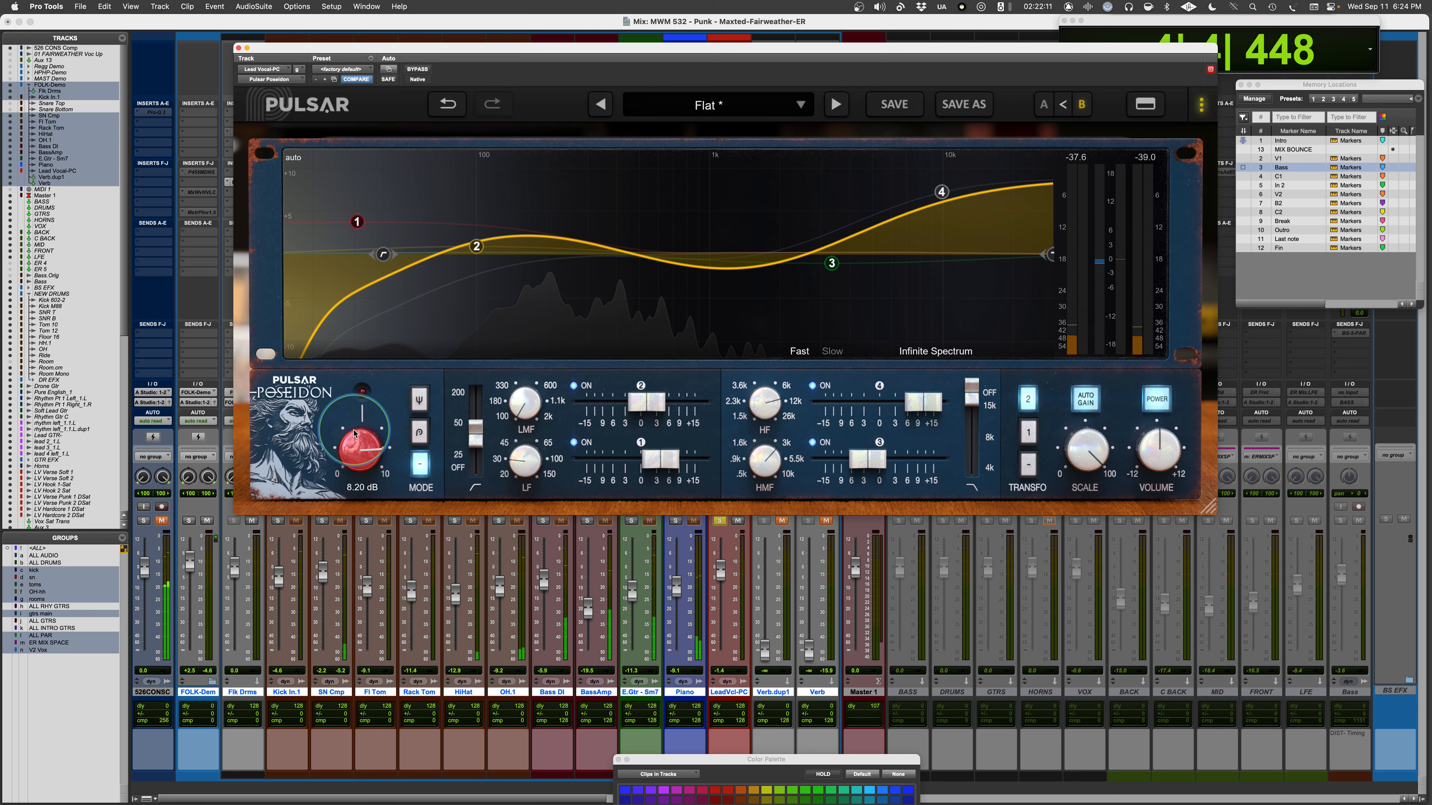
# Compare transformer 1 with transformer 2 on the vocal, ending on 2, and stop playback.
pyautogui.click(1028, 433)
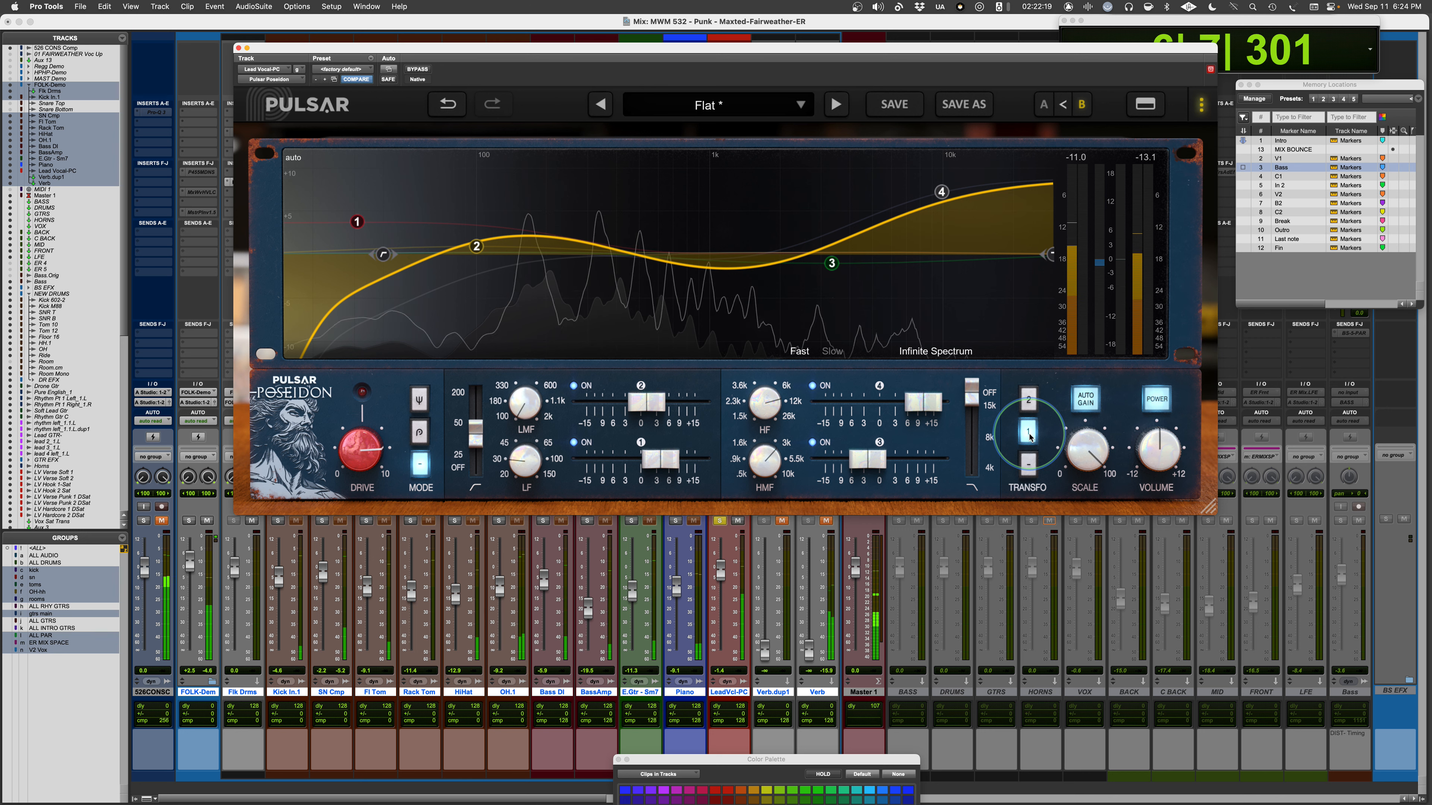
pyautogui.click(1035, 400)
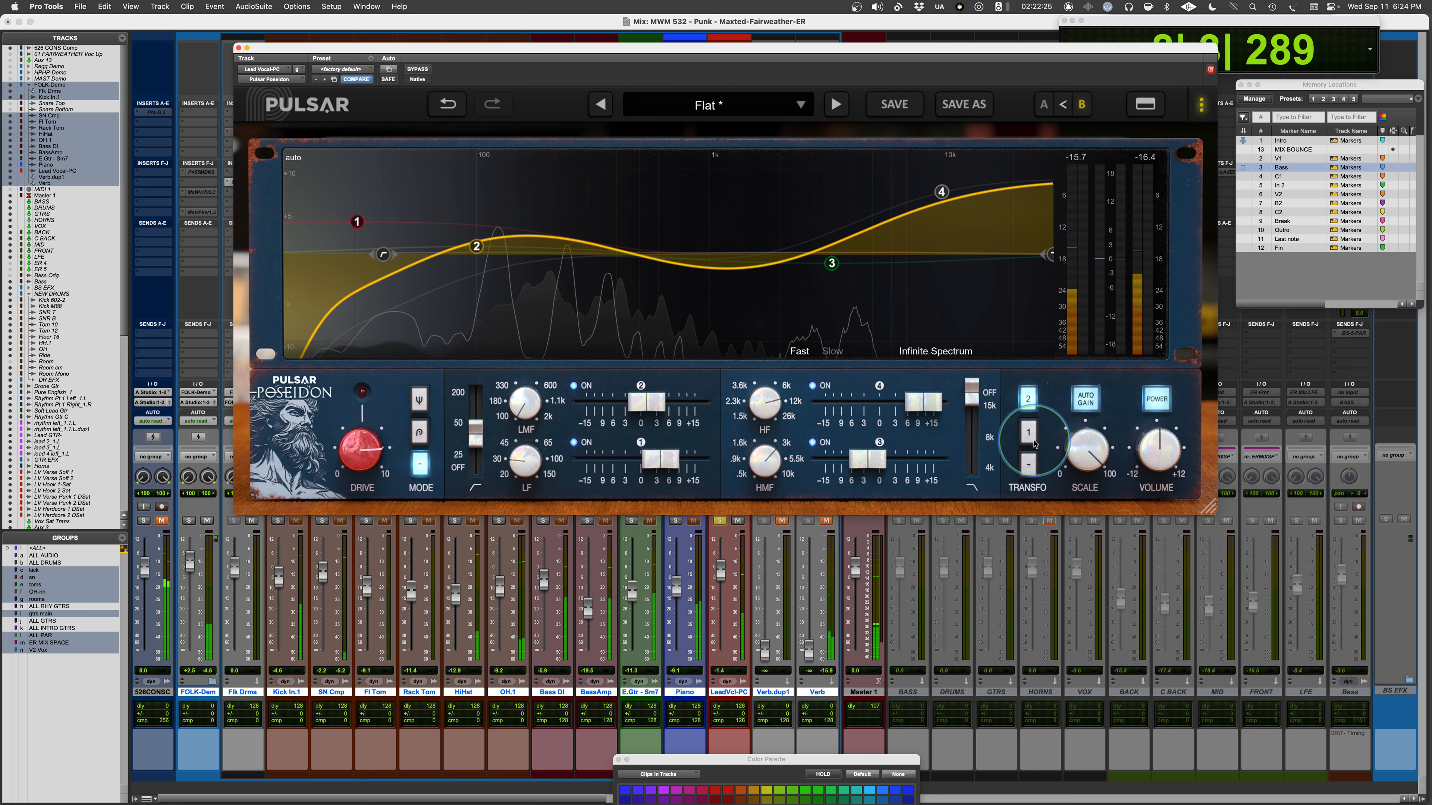
pyautogui.press('space')
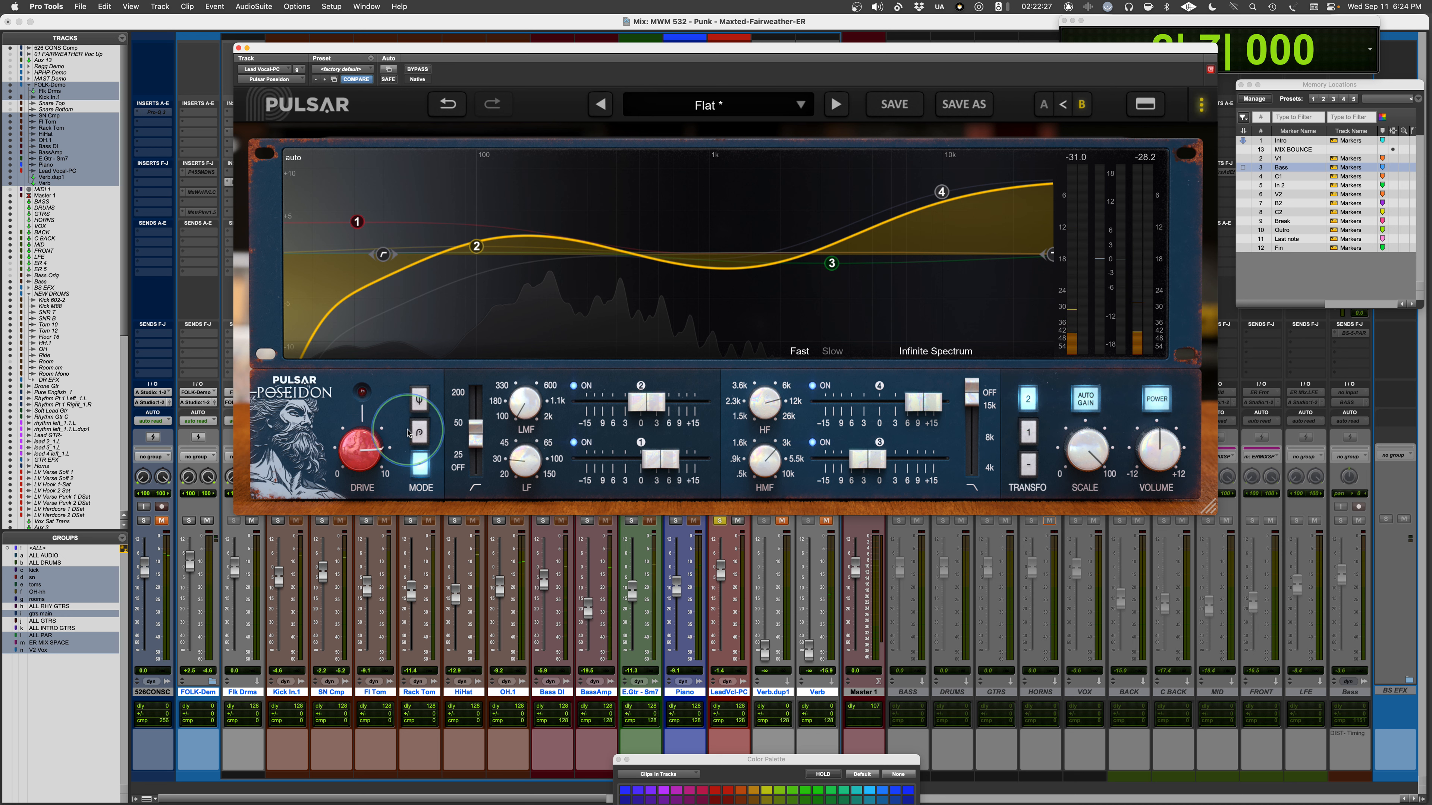
# Select the middle drive mode with Drive at about 6.75 dB, and trim band 2's gain to -0.58 dB.
pyautogui.click(418, 432)
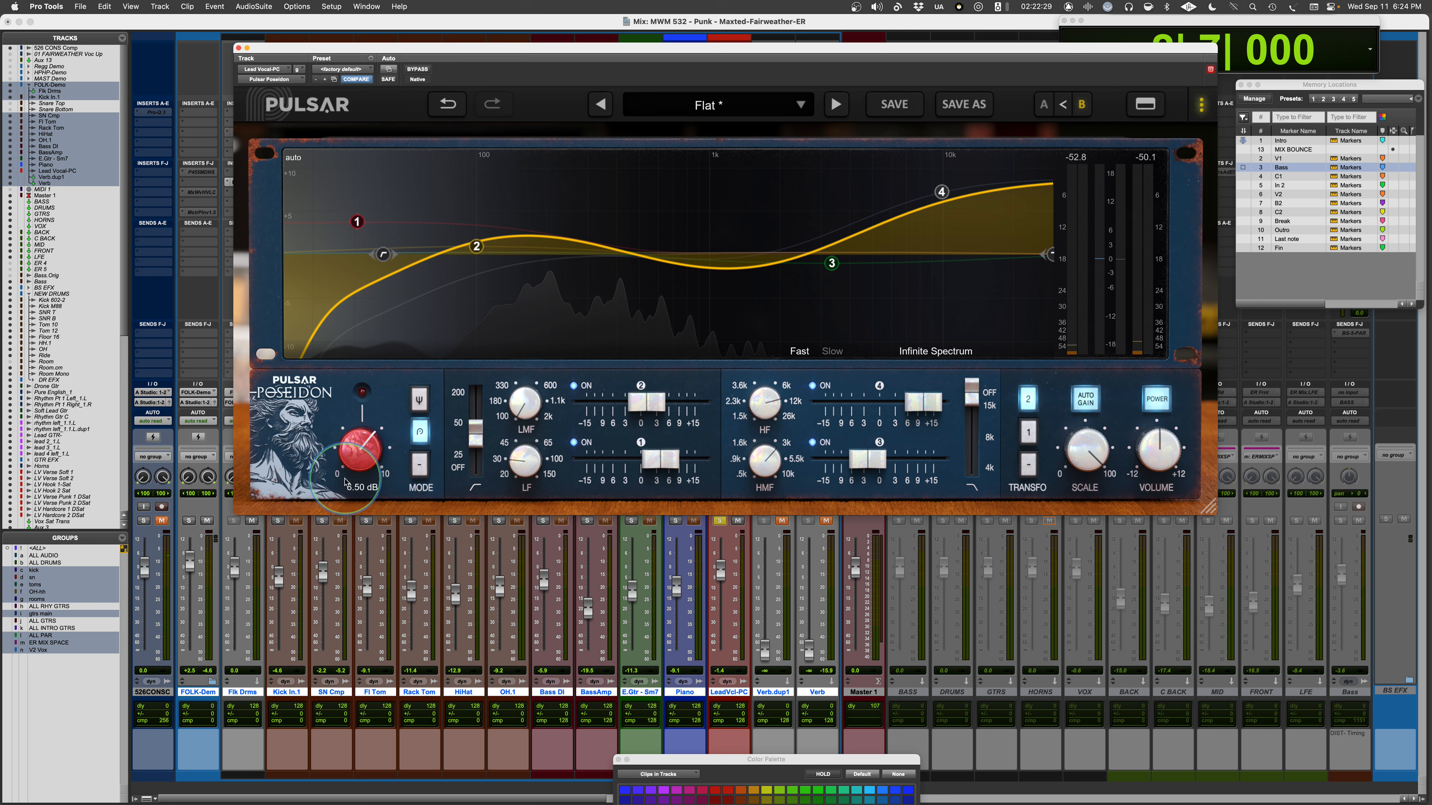
pyautogui.moveTo(363, 463); pyautogui.dragTo(363, 458)
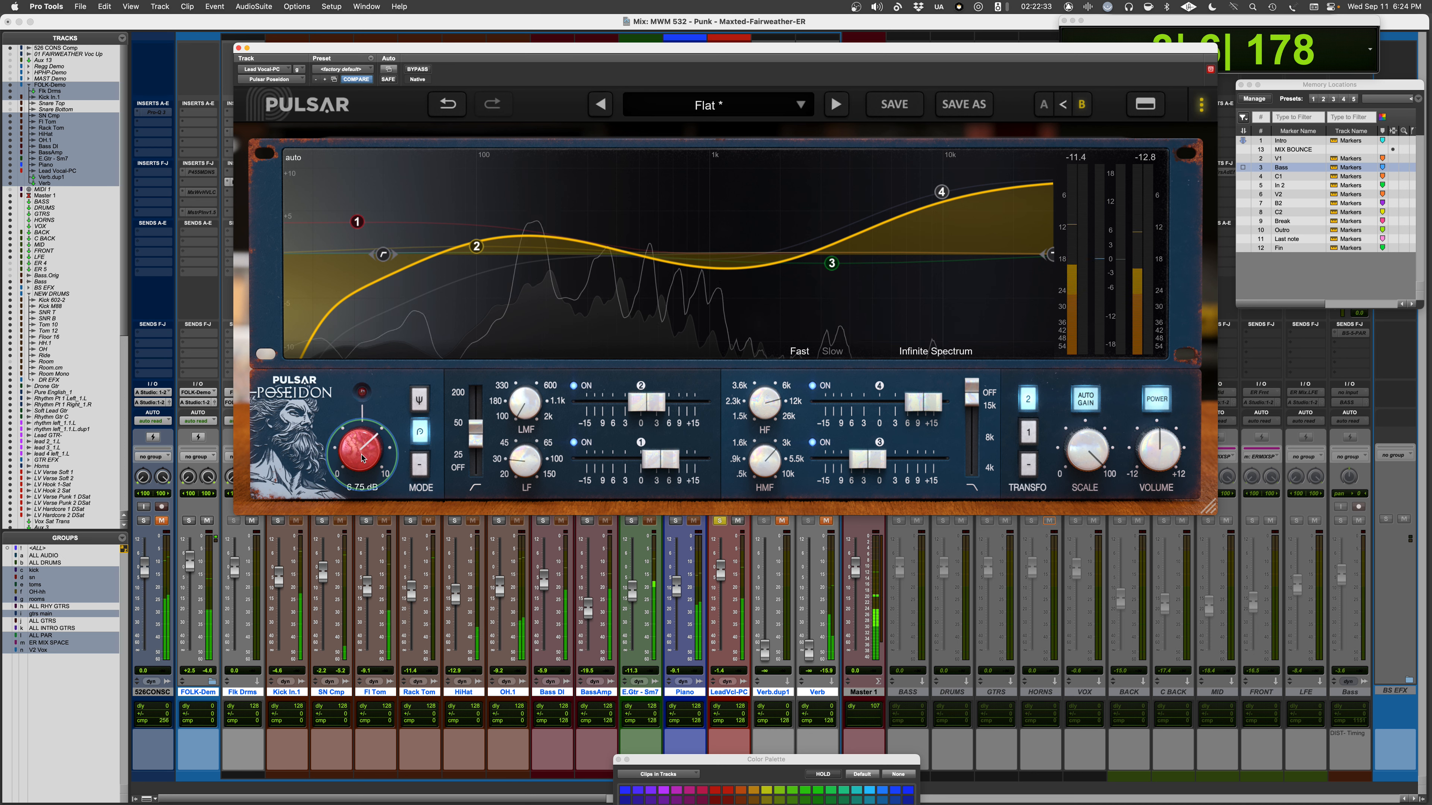
pyautogui.moveTo(643, 415); pyautogui.dragTo(633, 414)
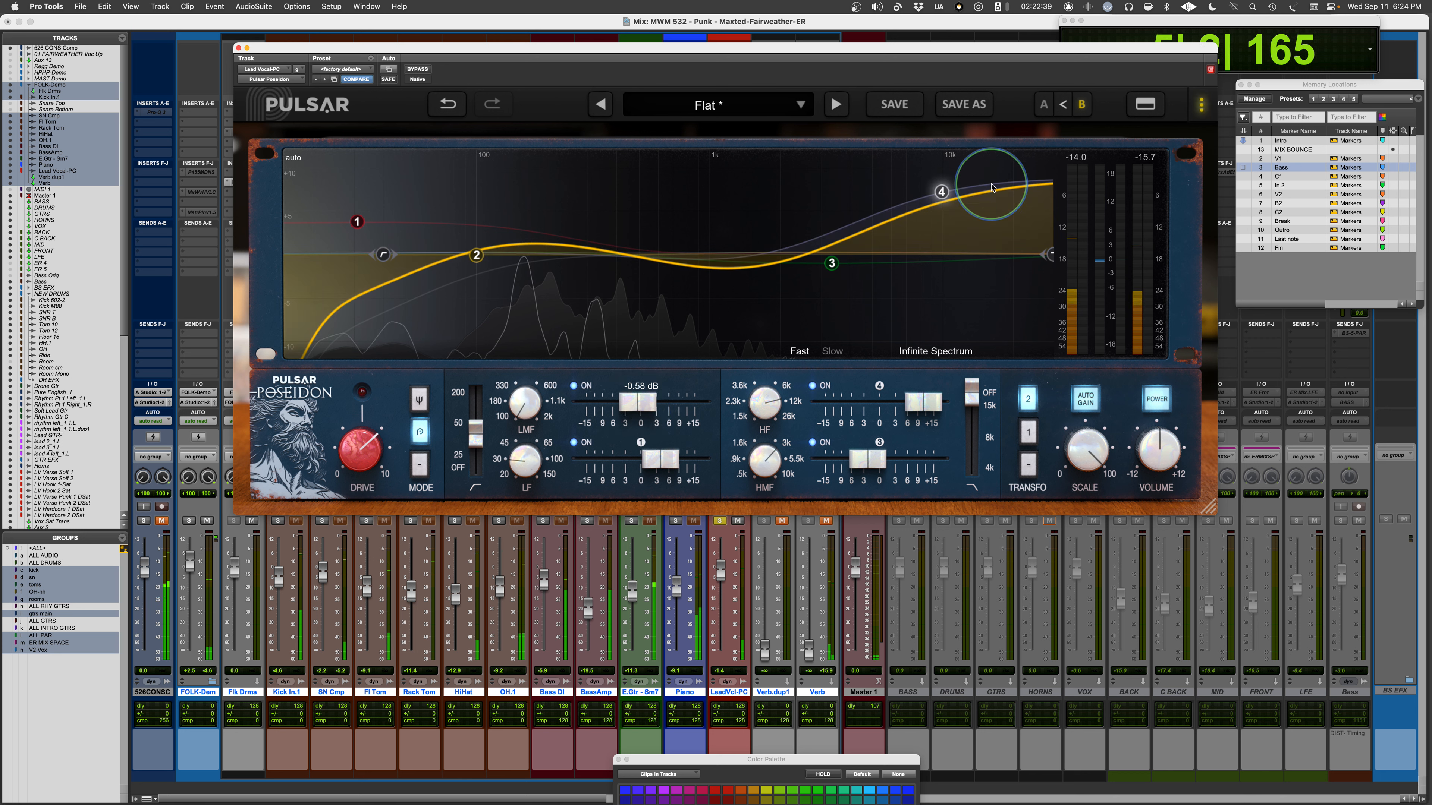
# Check the A settings against the finished B settings, ending on B, and close the plugin window.
pyautogui.click(1046, 107)
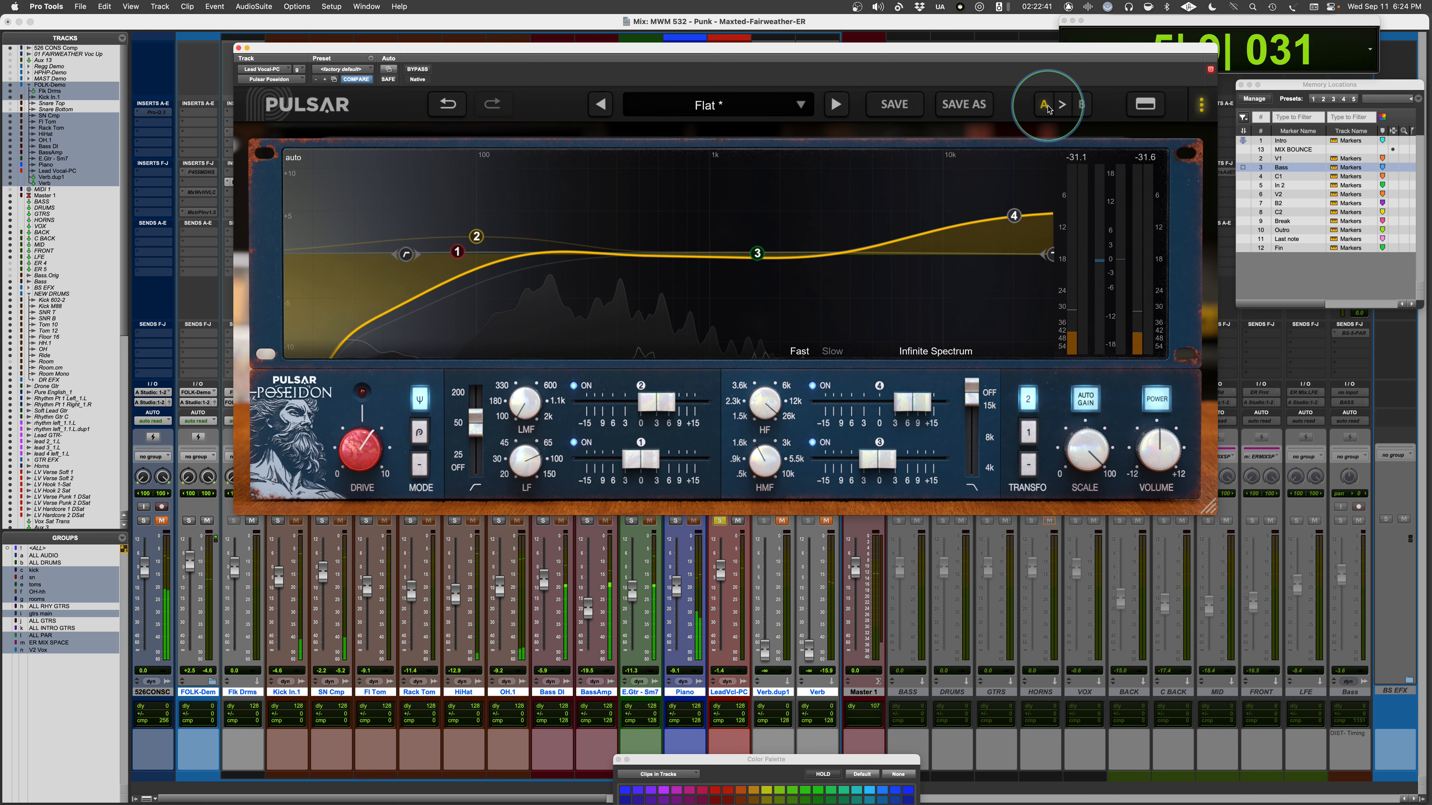
pyautogui.click(1081, 106)
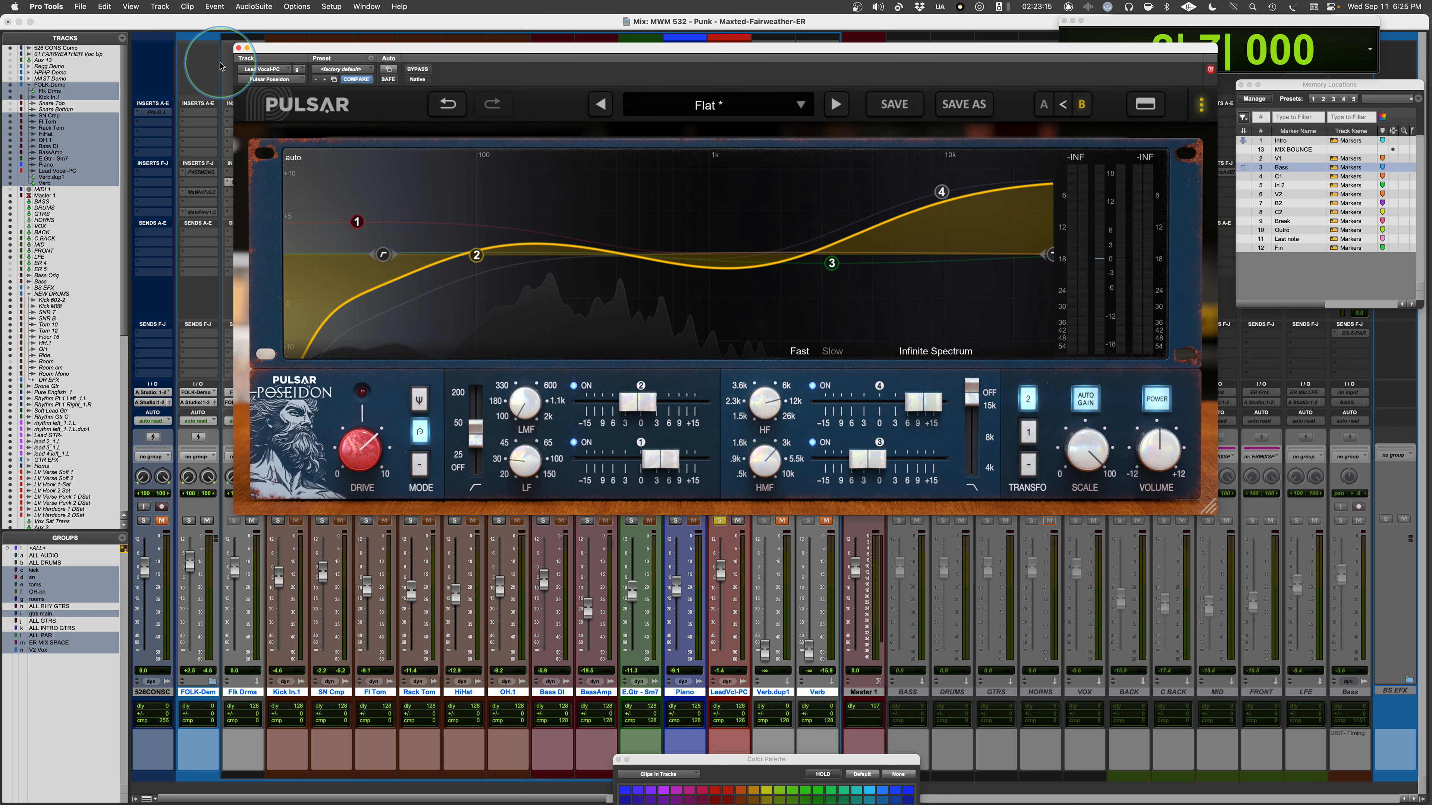
pyautogui.click(238, 48)
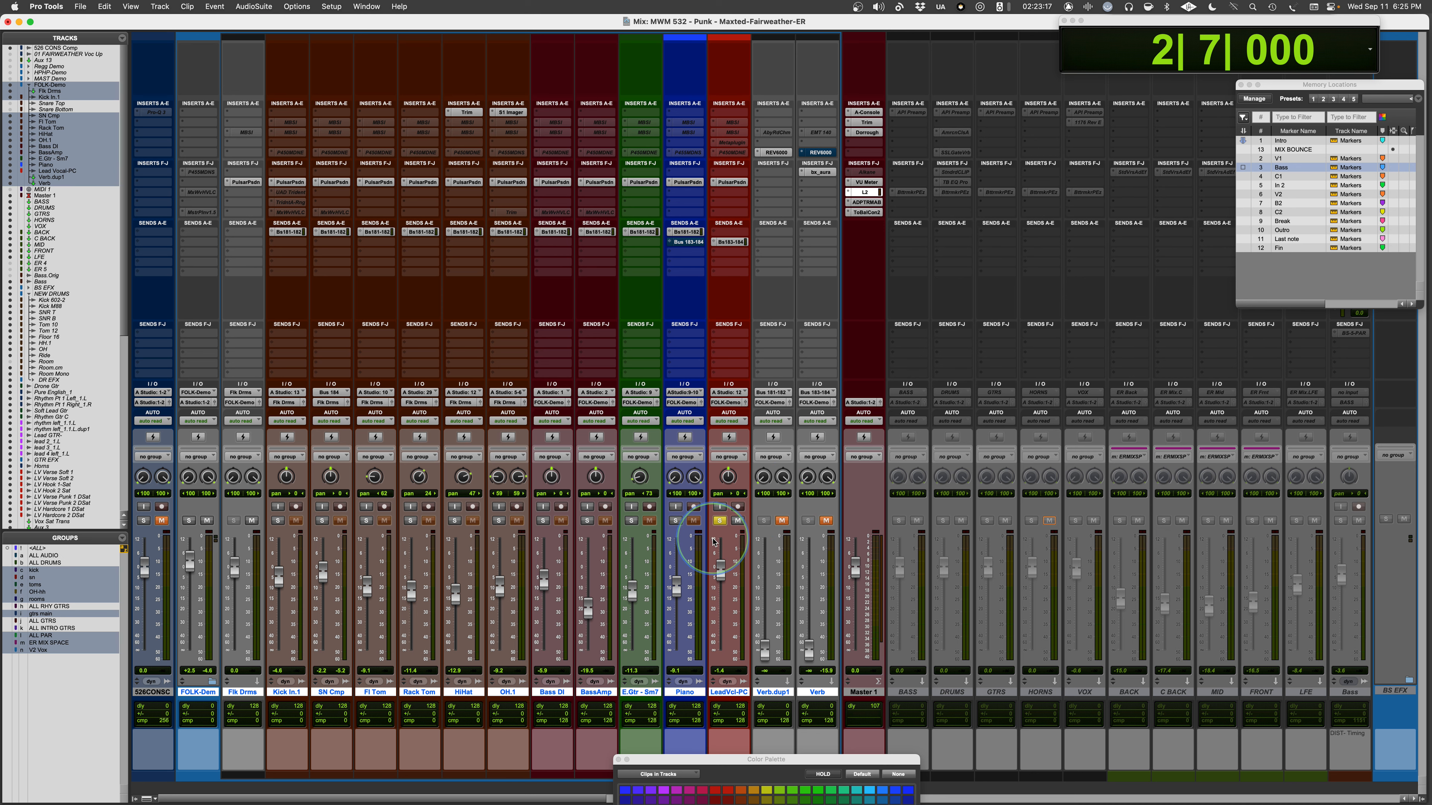
# Solo the Piano track instead of the lead vocal, open its Pulsar Poseidon insert, and copy the A settings to B.
pyautogui.click(720, 523)
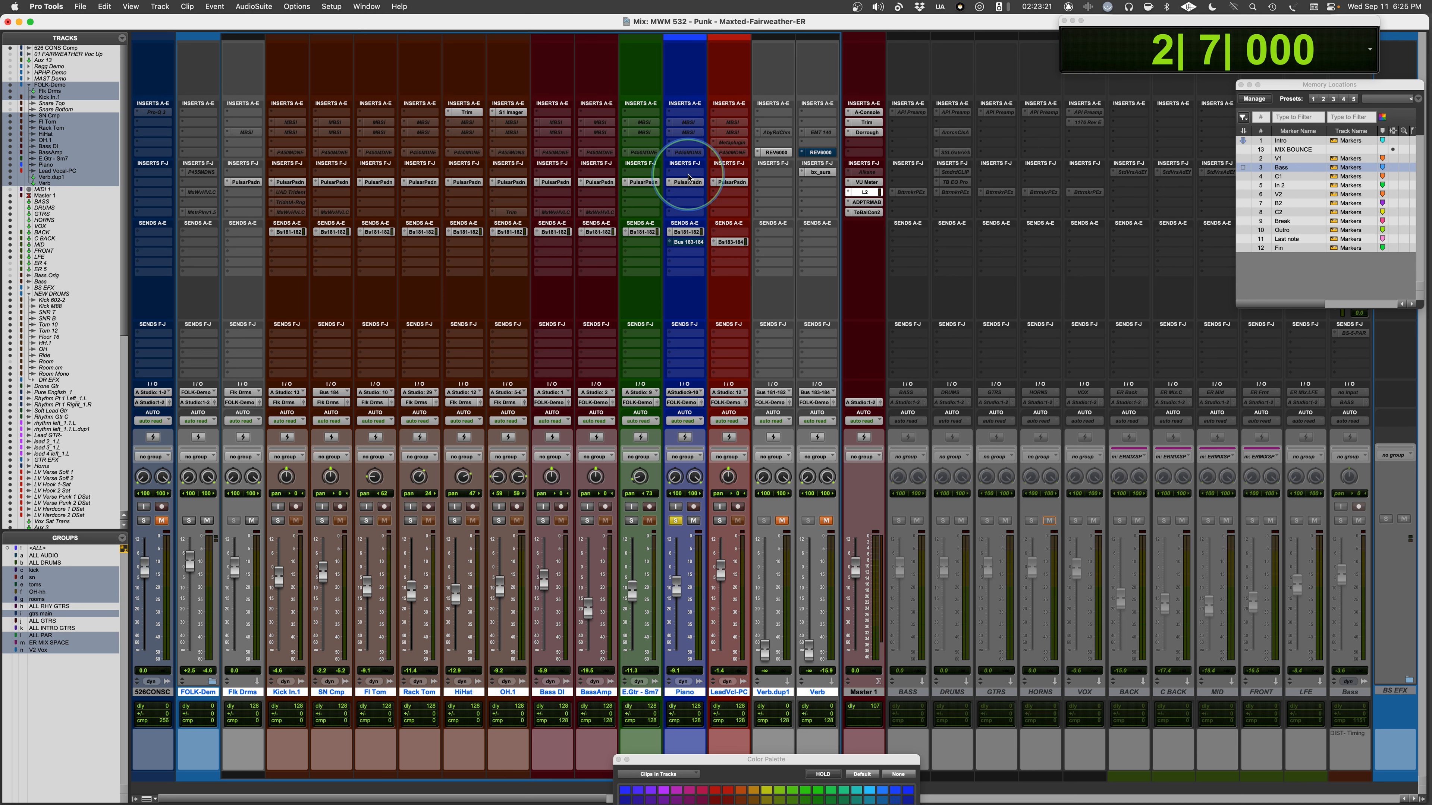
pyautogui.click(688, 183)
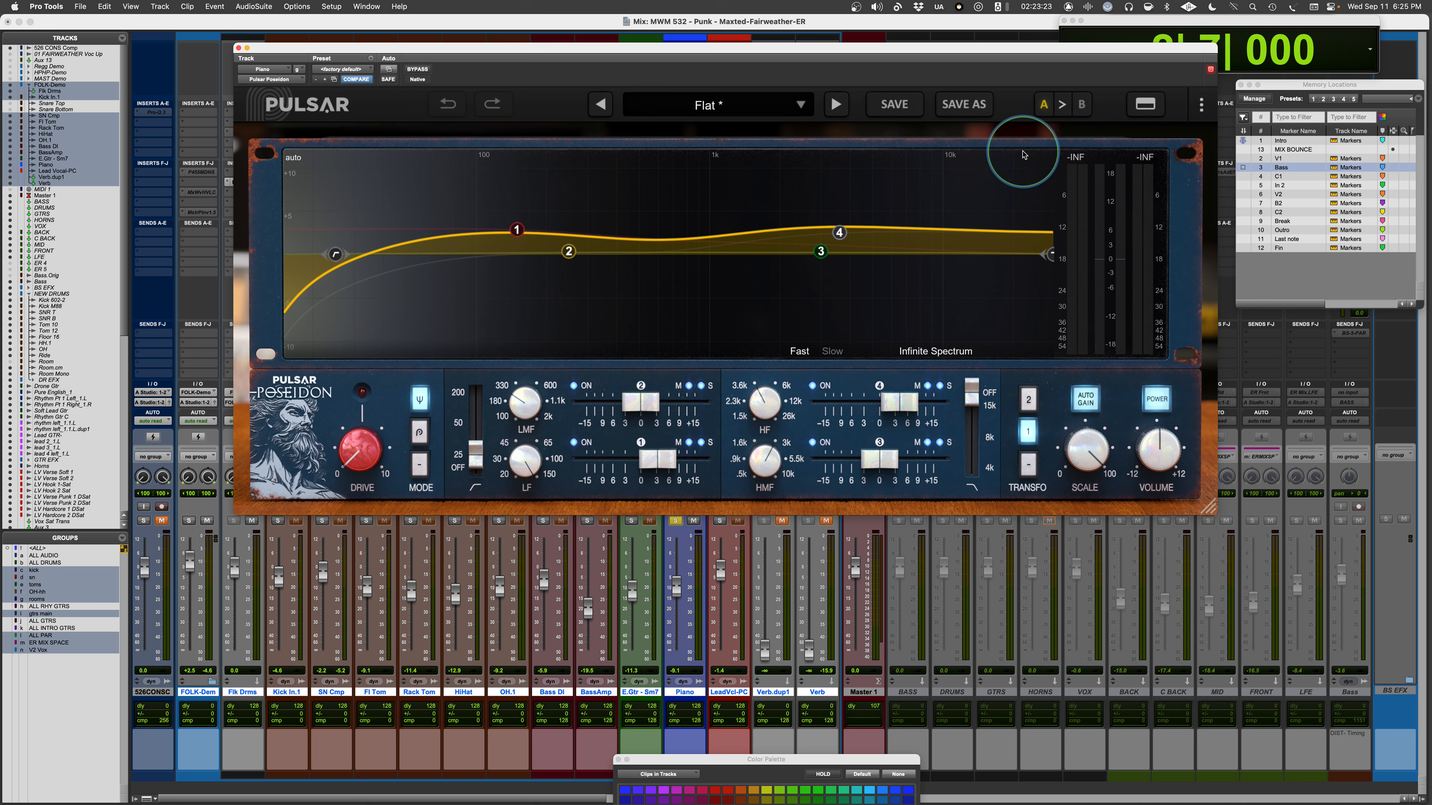
pyautogui.click(1062, 107)
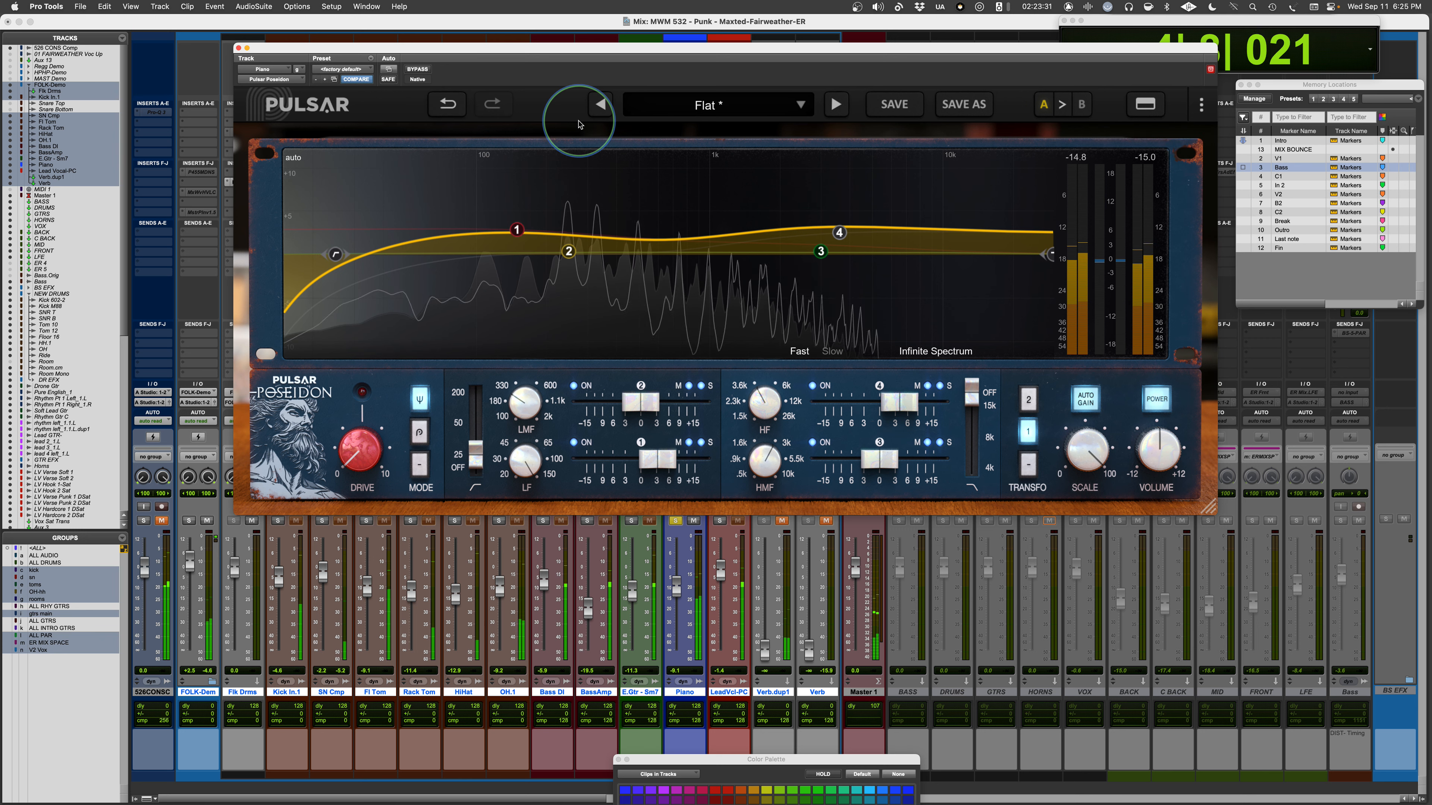
# Compare the piano with the EQ powered off and on while the A settings play, ending powered on.
pyautogui.click(1167, 400)
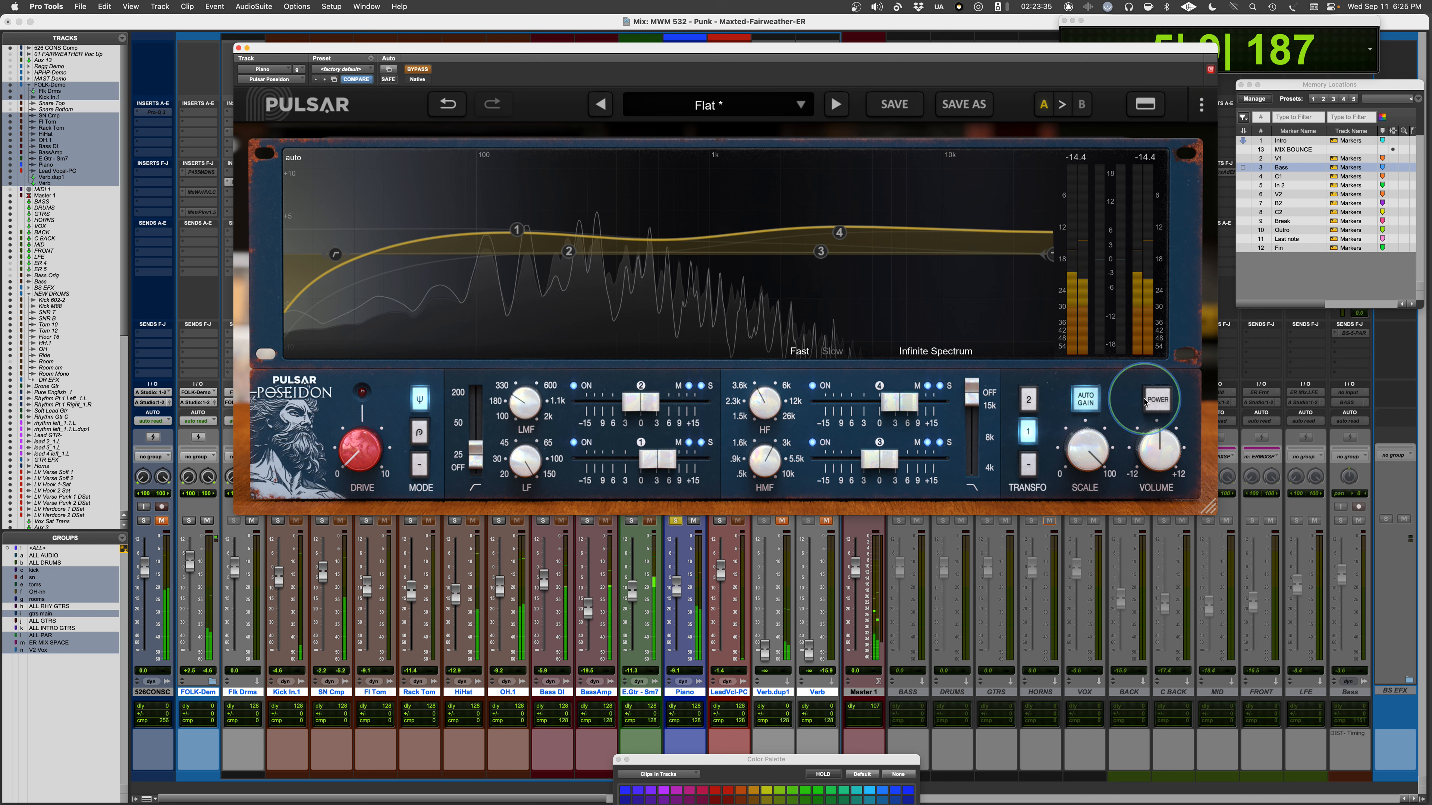
pyautogui.click(1152, 399)
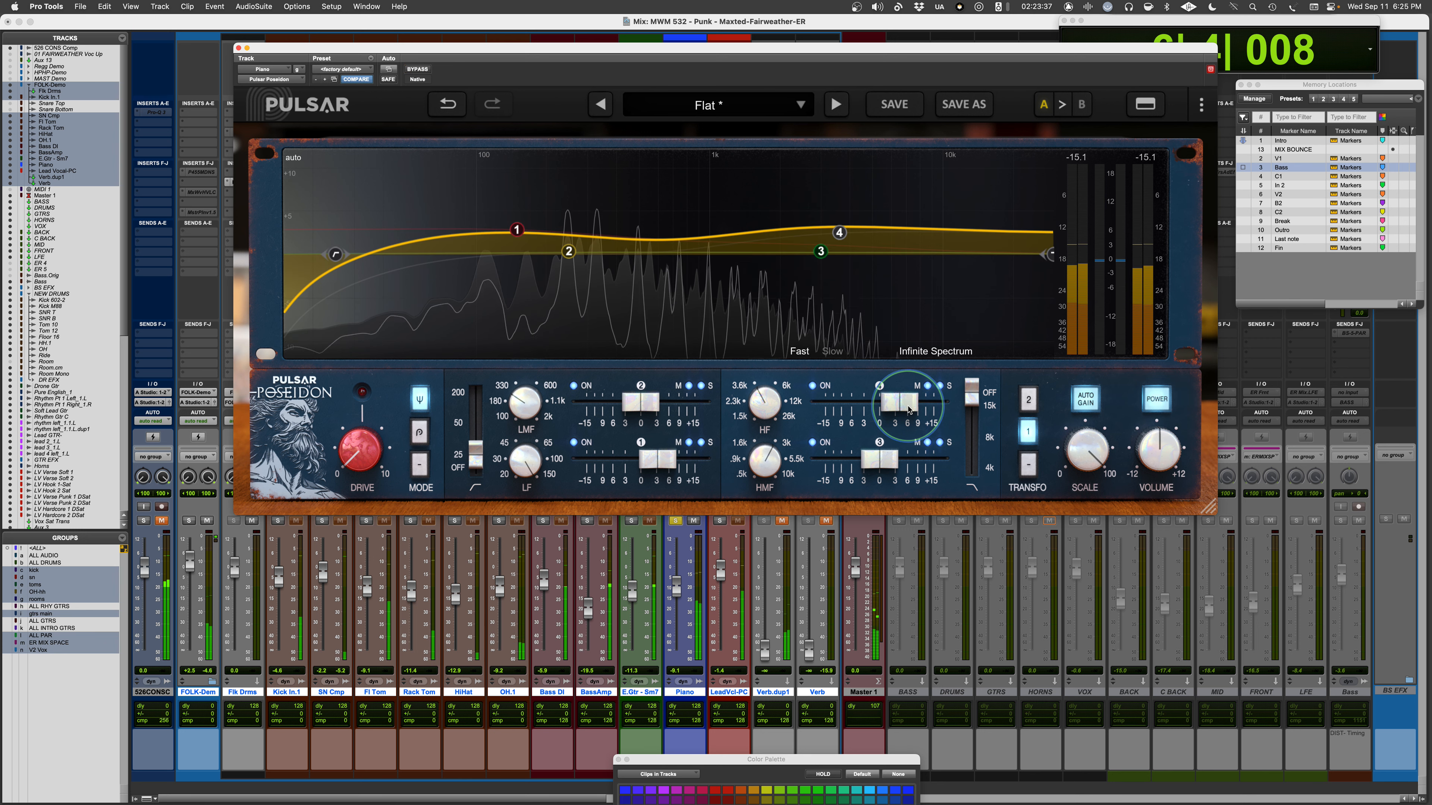
# Flatten the B settings by returning the gains of bands 4 and 1 to 0 dB and turning the low-cut filter off.
pyautogui.click(1082, 104)
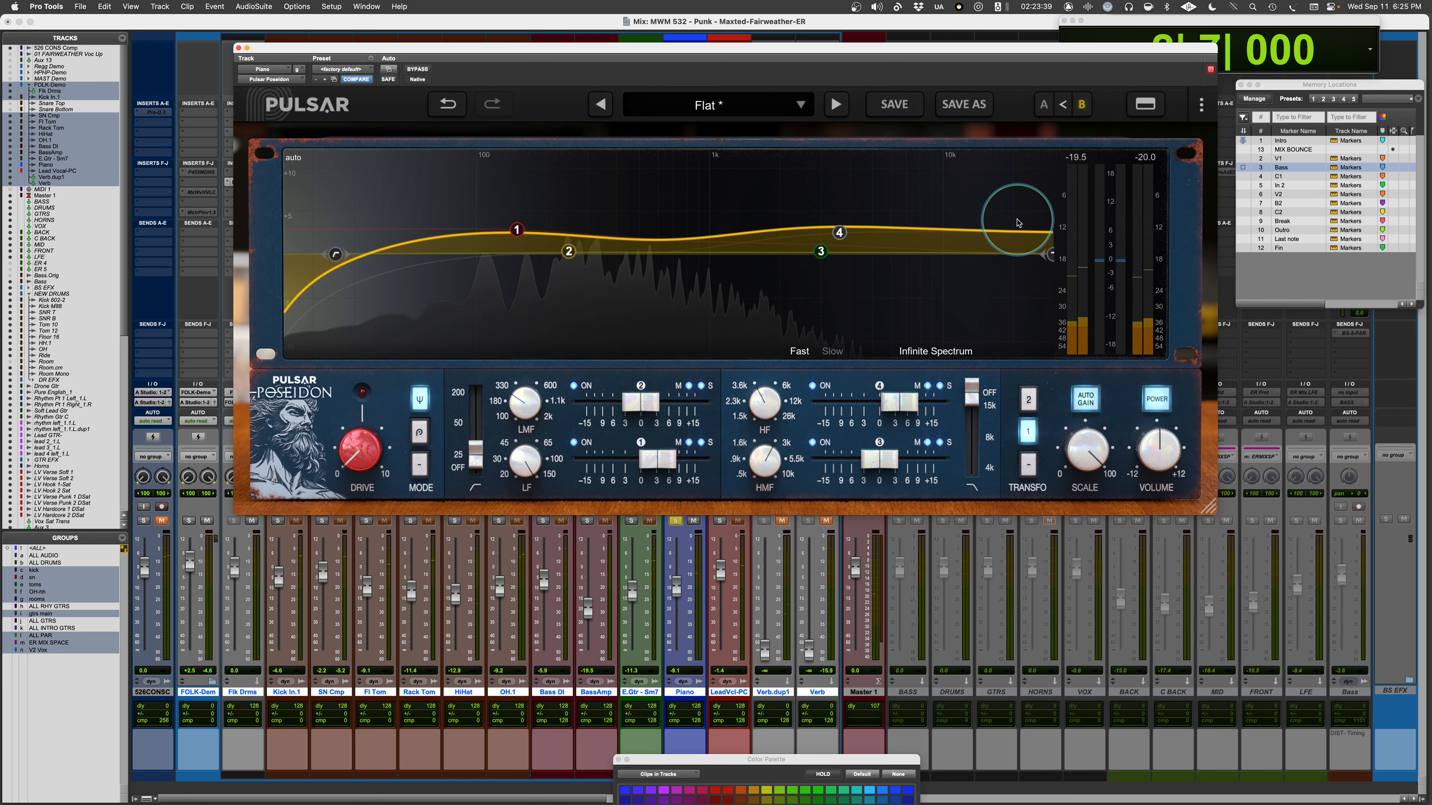
pyautogui.moveTo(904, 407); pyautogui.dragTo(881, 407)
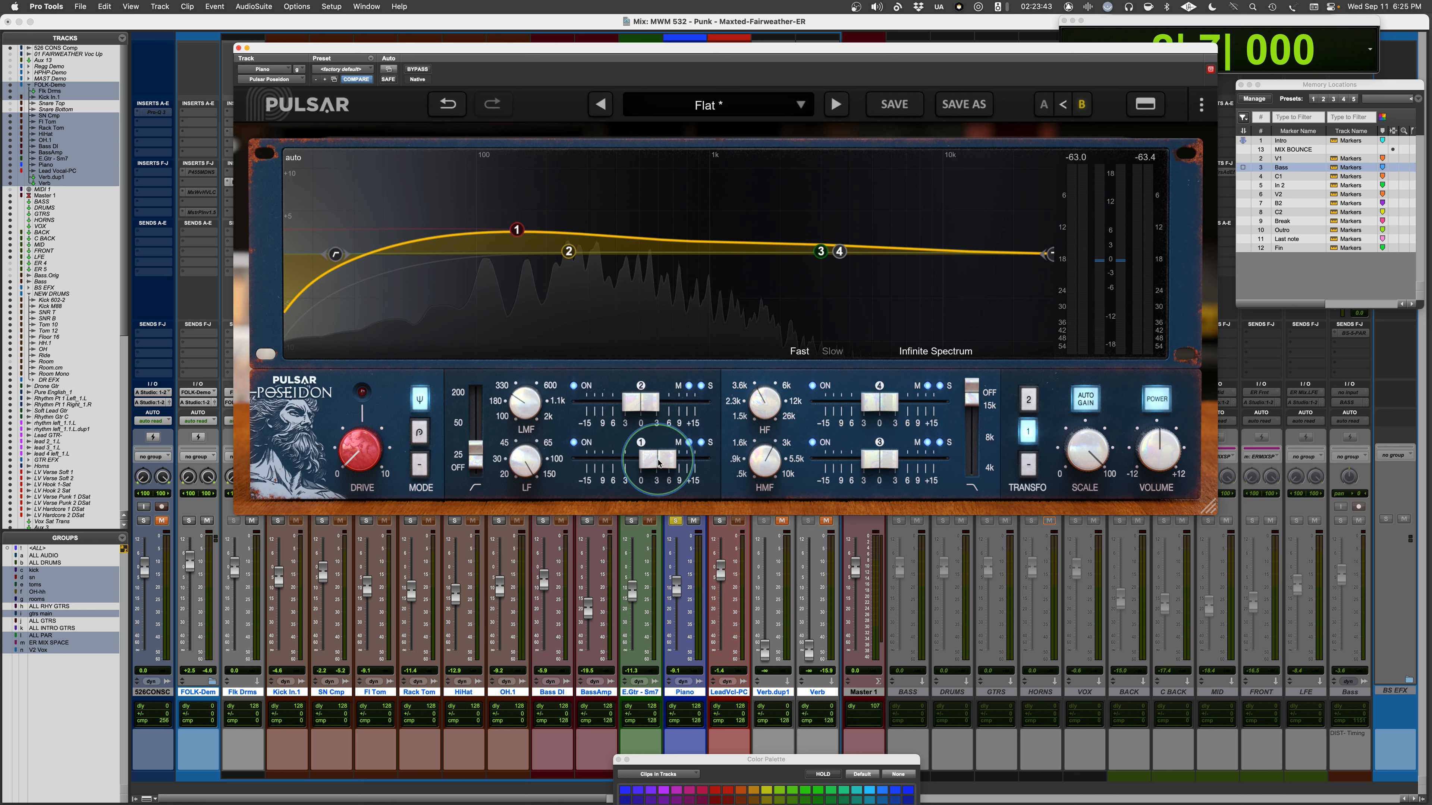
pyautogui.moveTo(659, 463); pyautogui.dragTo(641, 461)
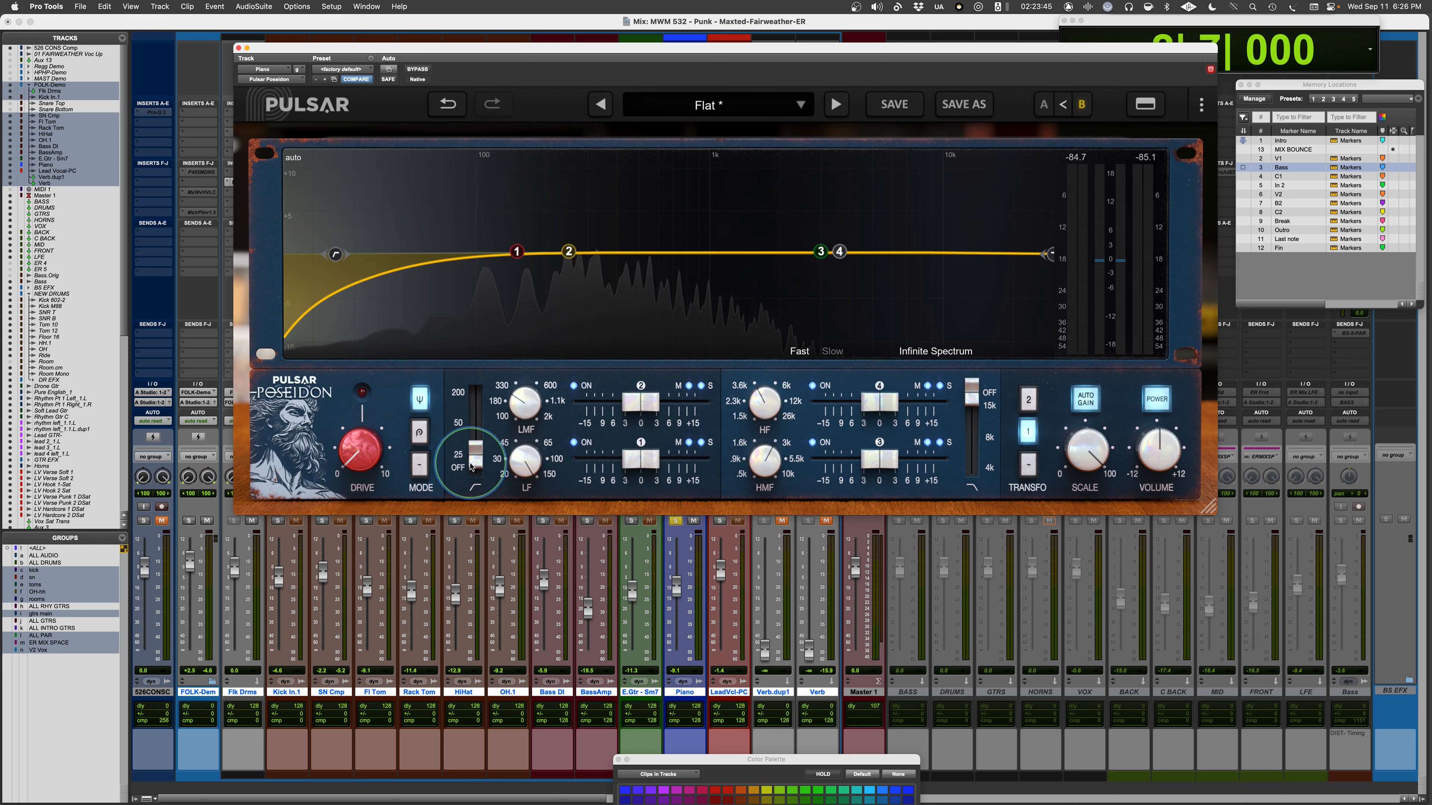
pyautogui.moveTo(475, 448); pyautogui.dragTo(475, 471)
# Play the piano with Drive raised to 7.50 dB, and compare the middle drive mode with the top one, ending on the top mode.
pyautogui.press('space')
pyautogui.moveTo(383, 461); pyautogui.dragTo(365, 331)
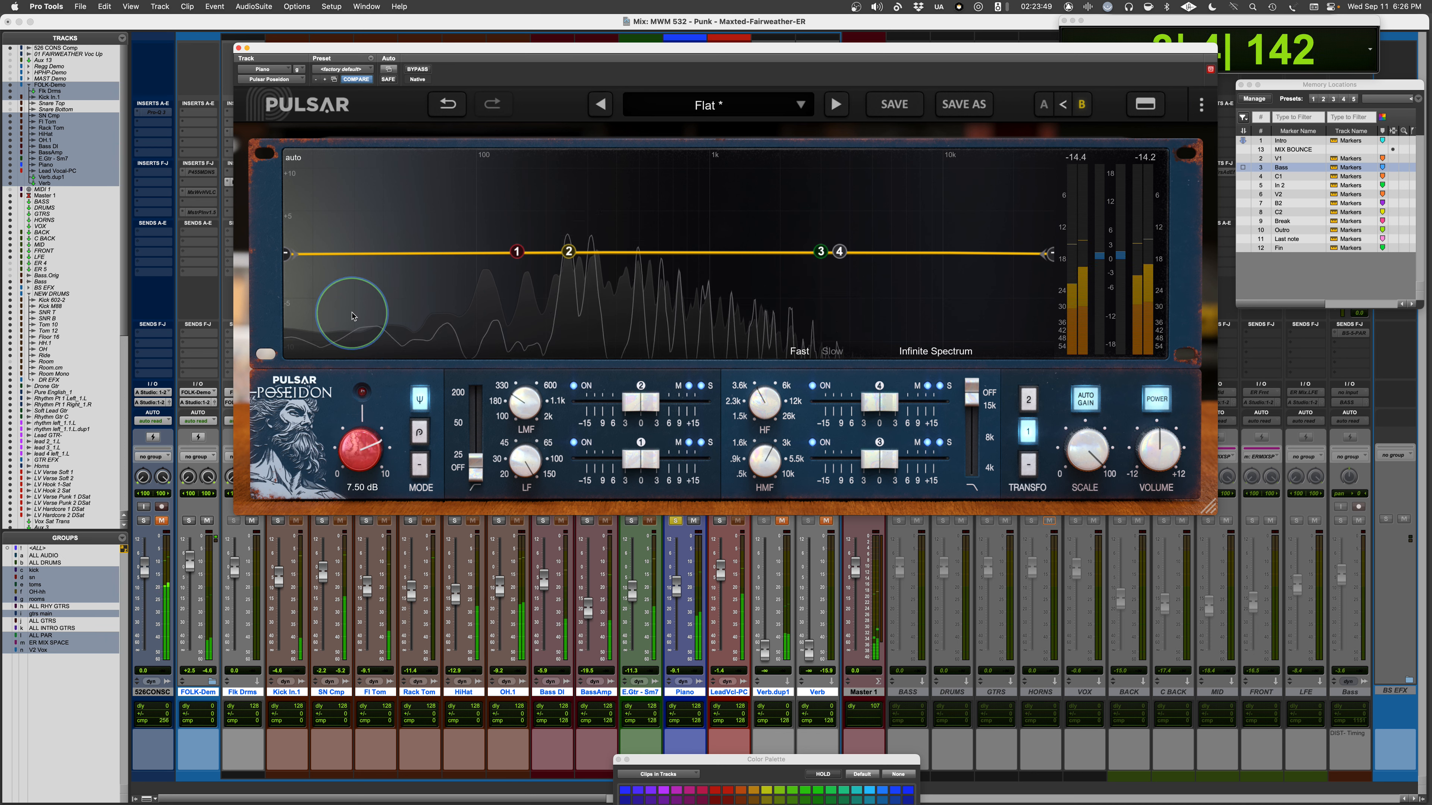
pyautogui.click(420, 433)
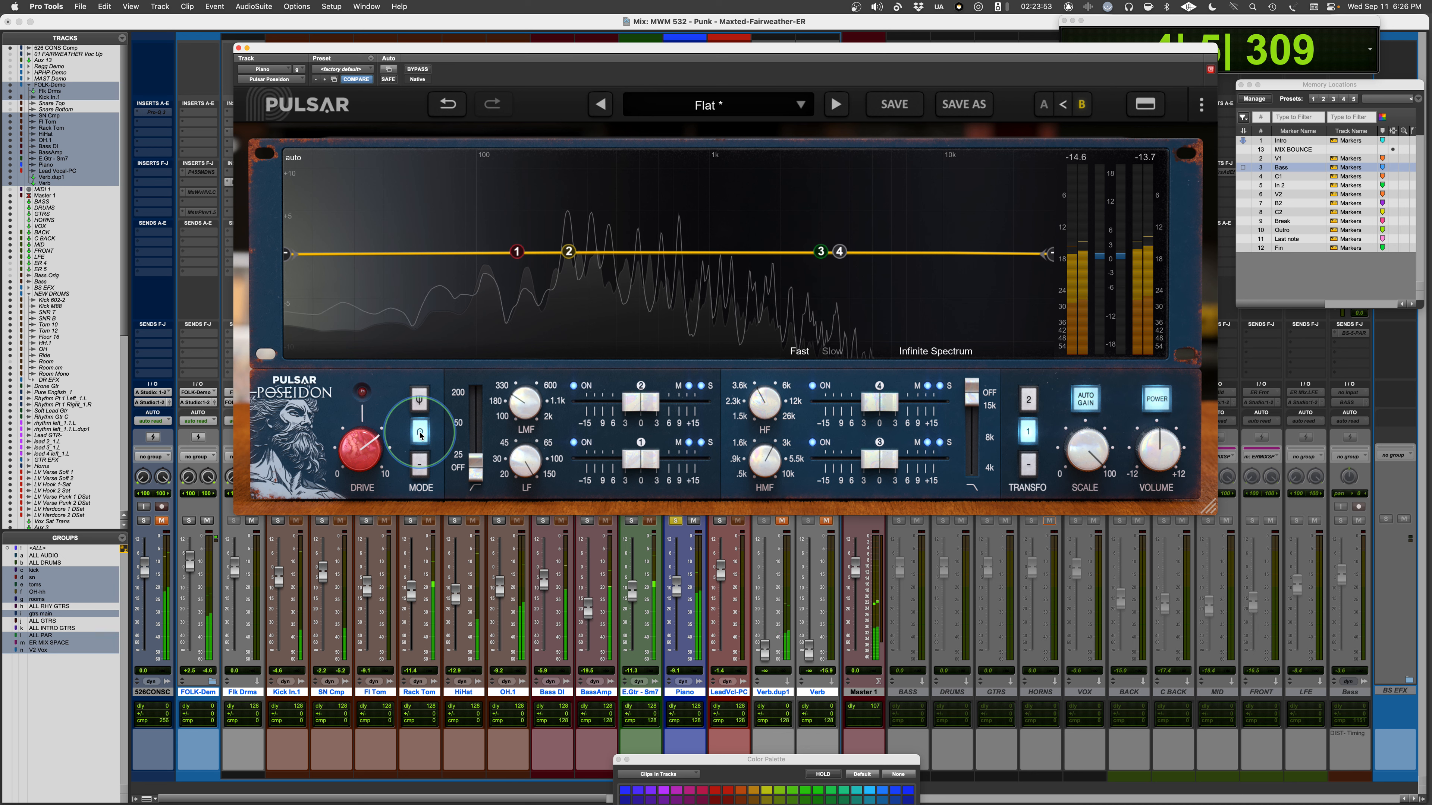
pyautogui.click(418, 401)
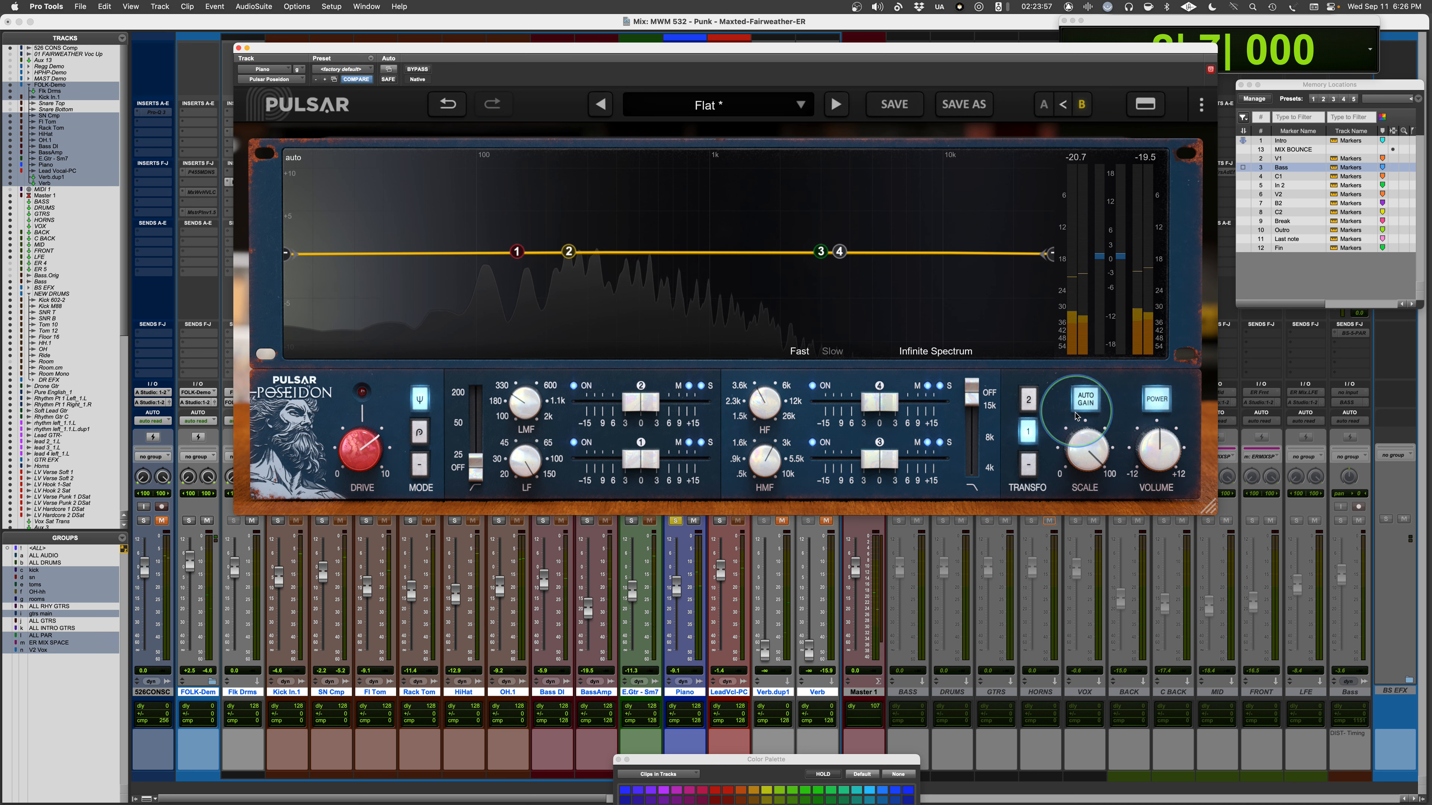
# Compare transformers 2 and 1 on the piano with Drive raised to about 8.45 dB, ending on transformer 1.
pyautogui.click(1034, 400)
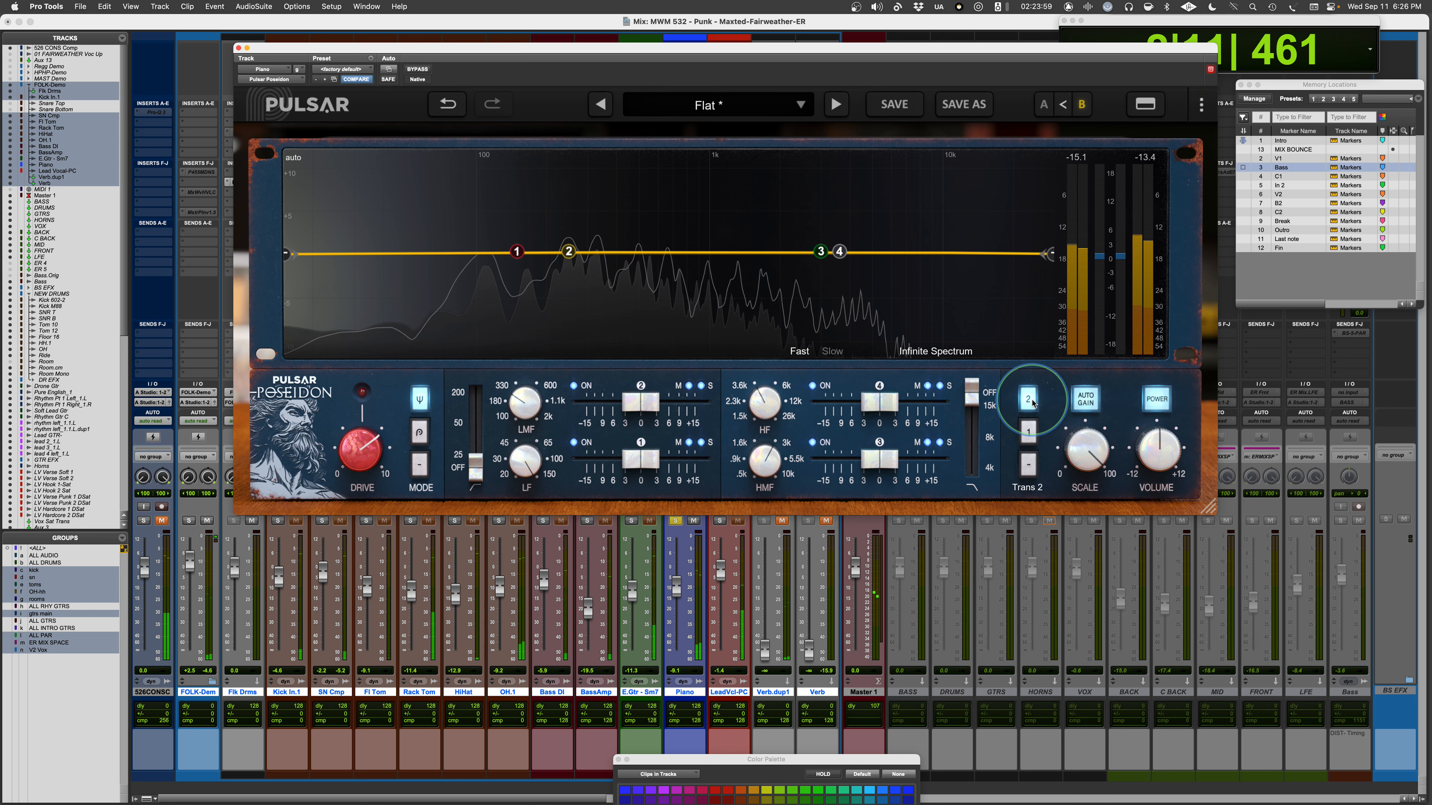
pyautogui.click(1031, 436)
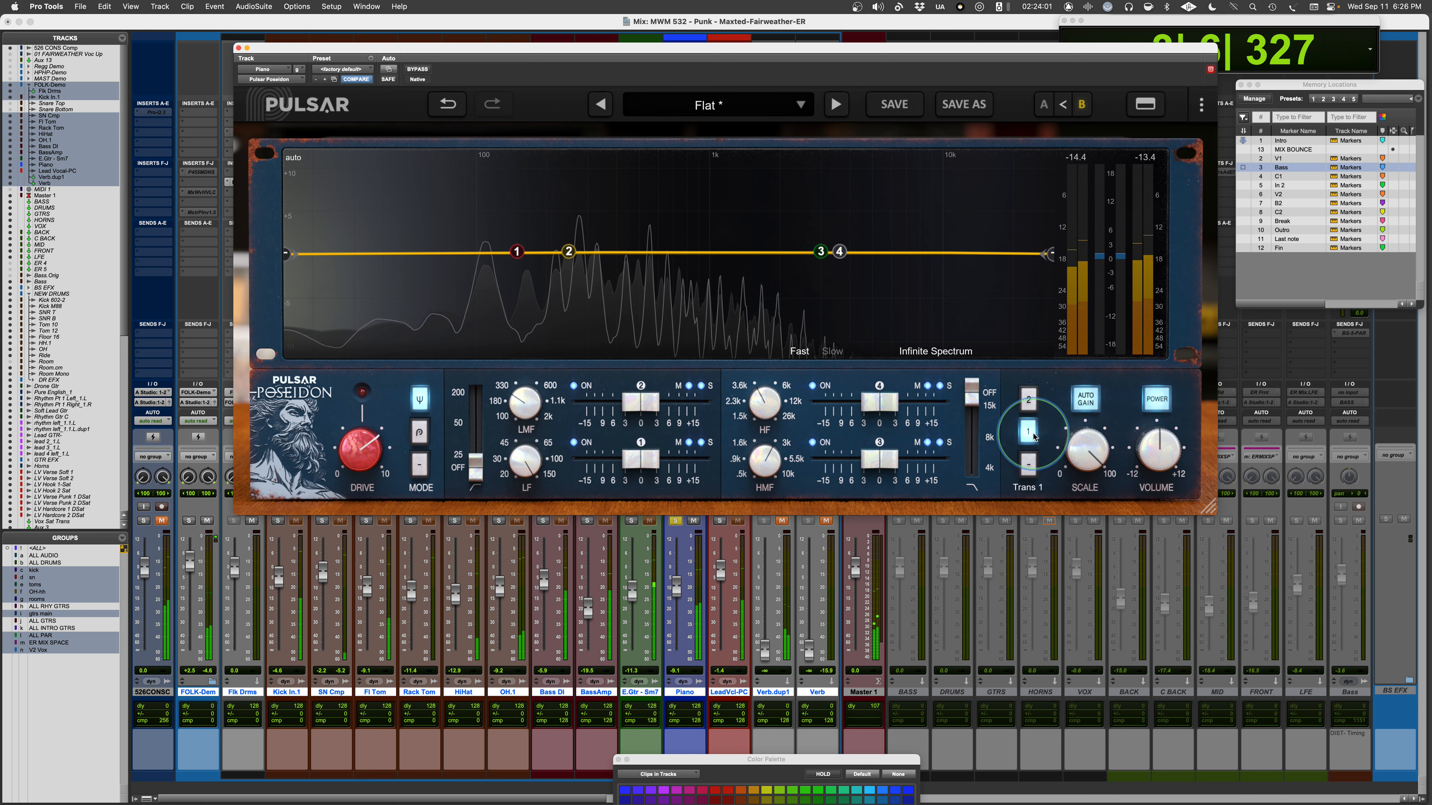
pyautogui.moveTo(357, 447)
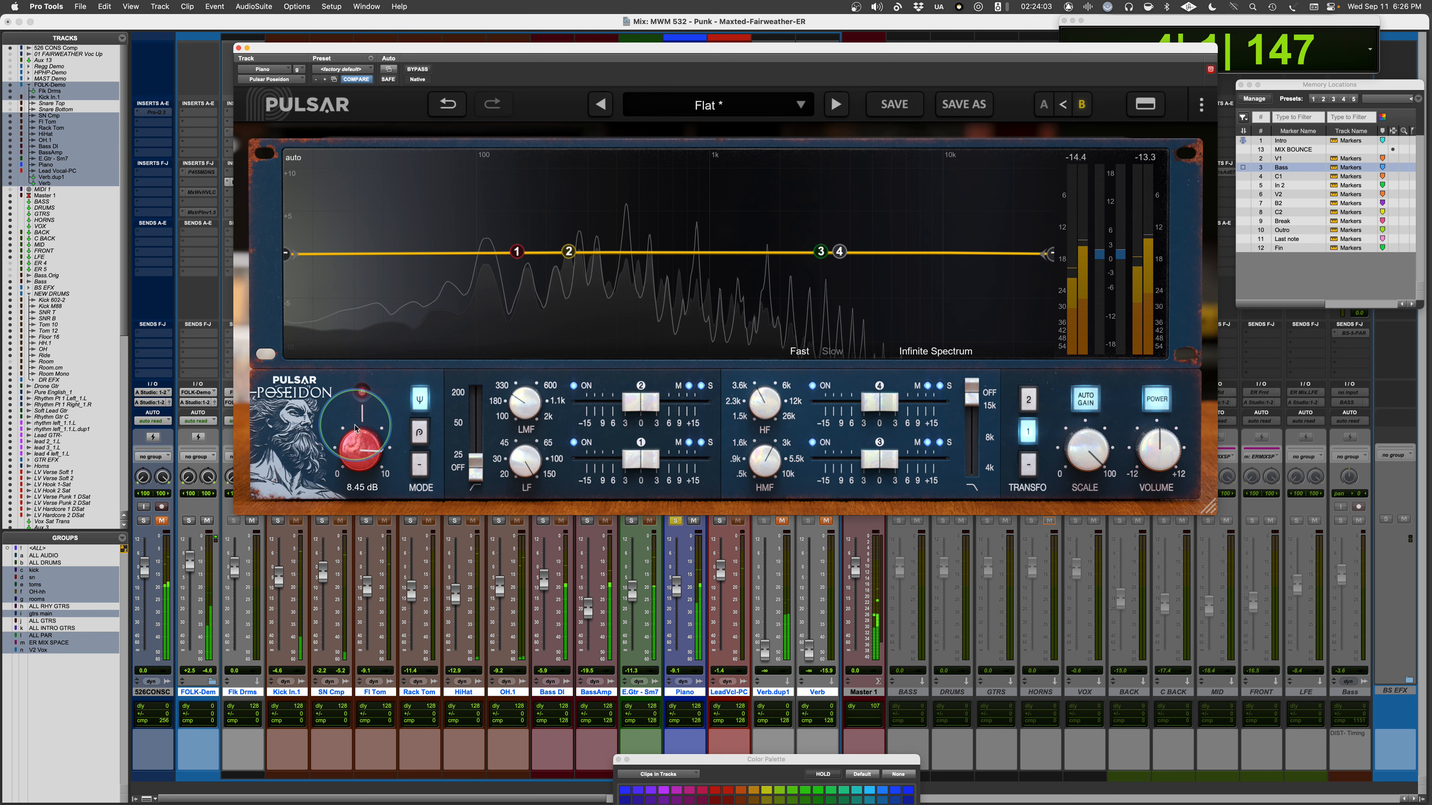
pyautogui.click(1028, 401)
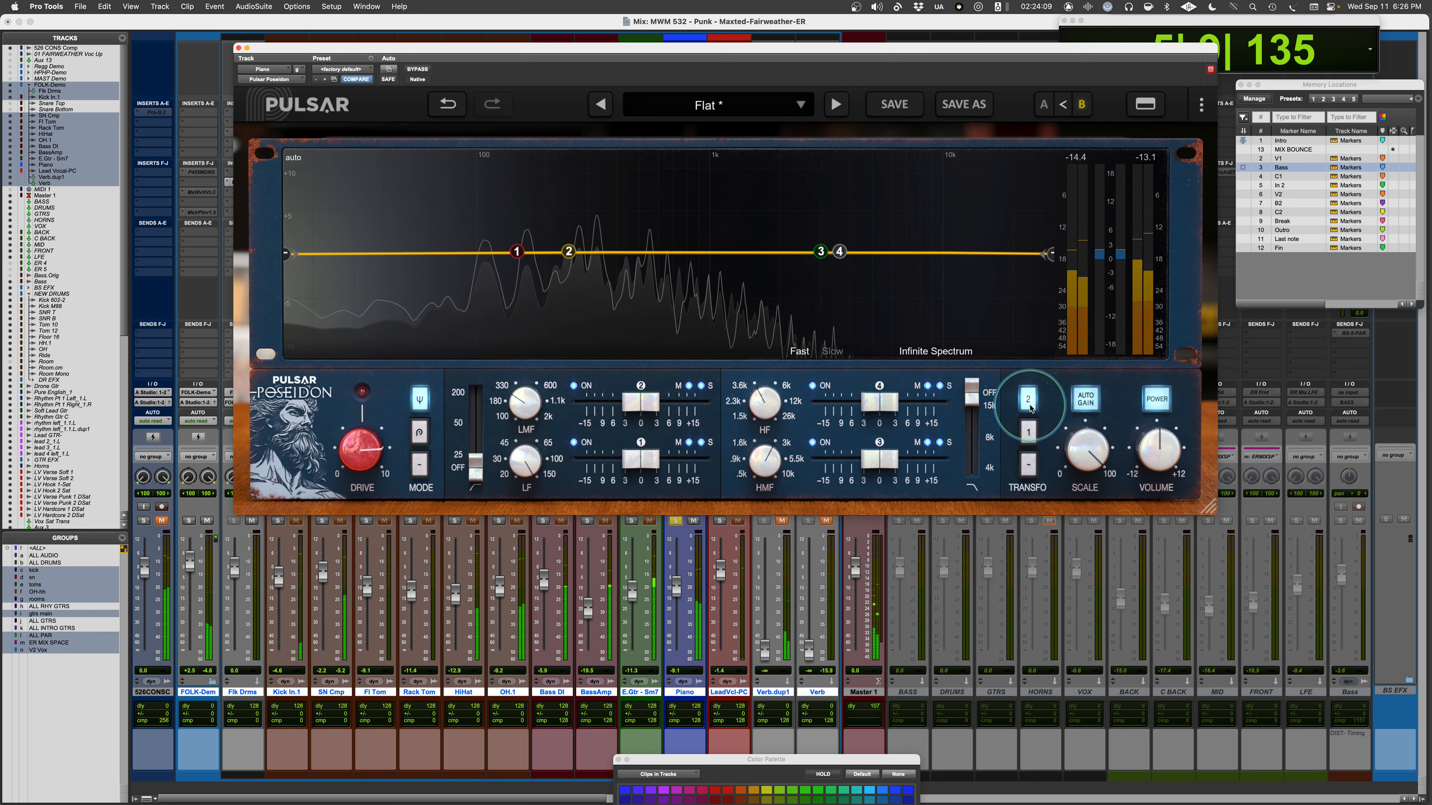
pyautogui.click(1029, 431)
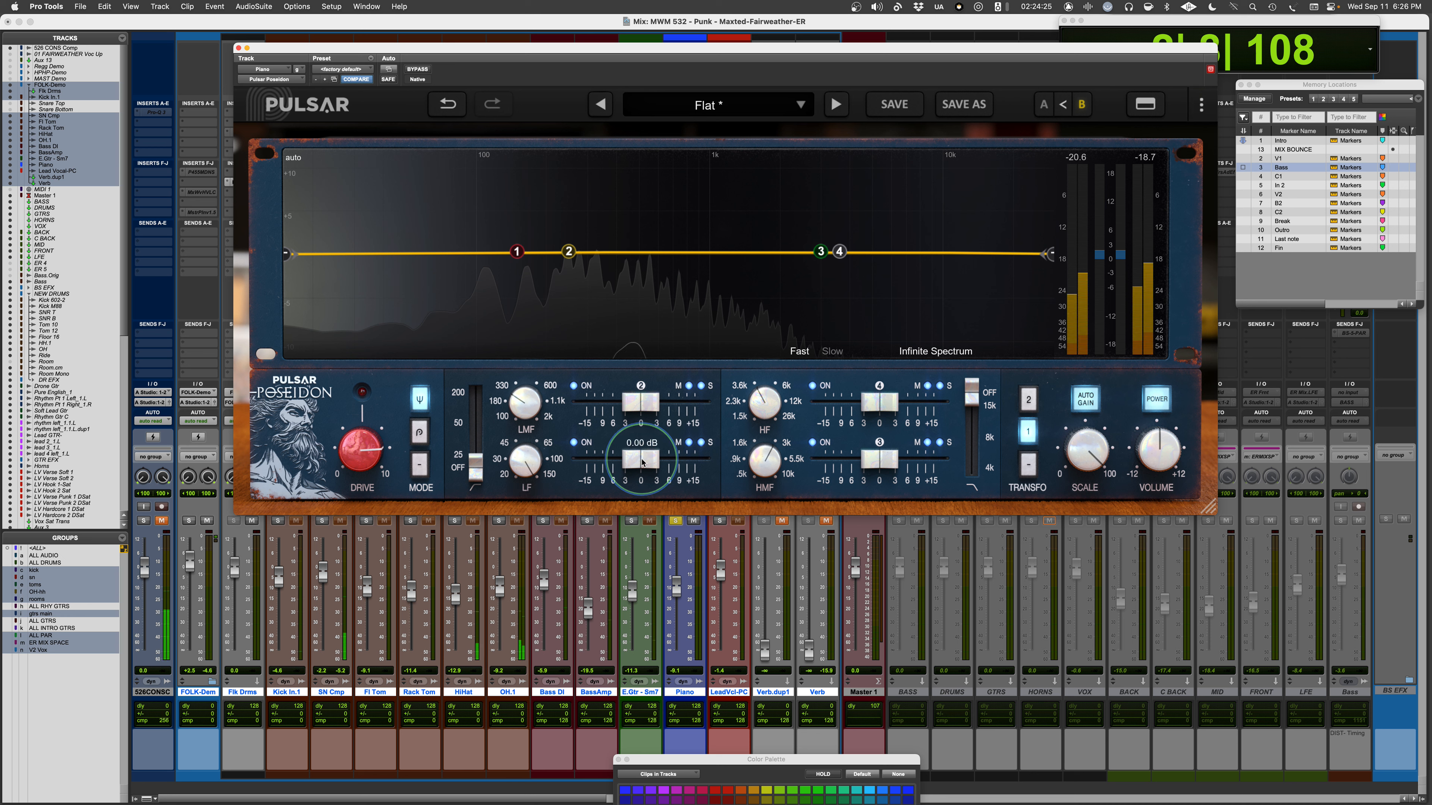
# Boost band 1 by 4.17 dB and set its frequency to 101.0 Hz.
pyautogui.moveTo(642, 462); pyautogui.dragTo(664, 465)
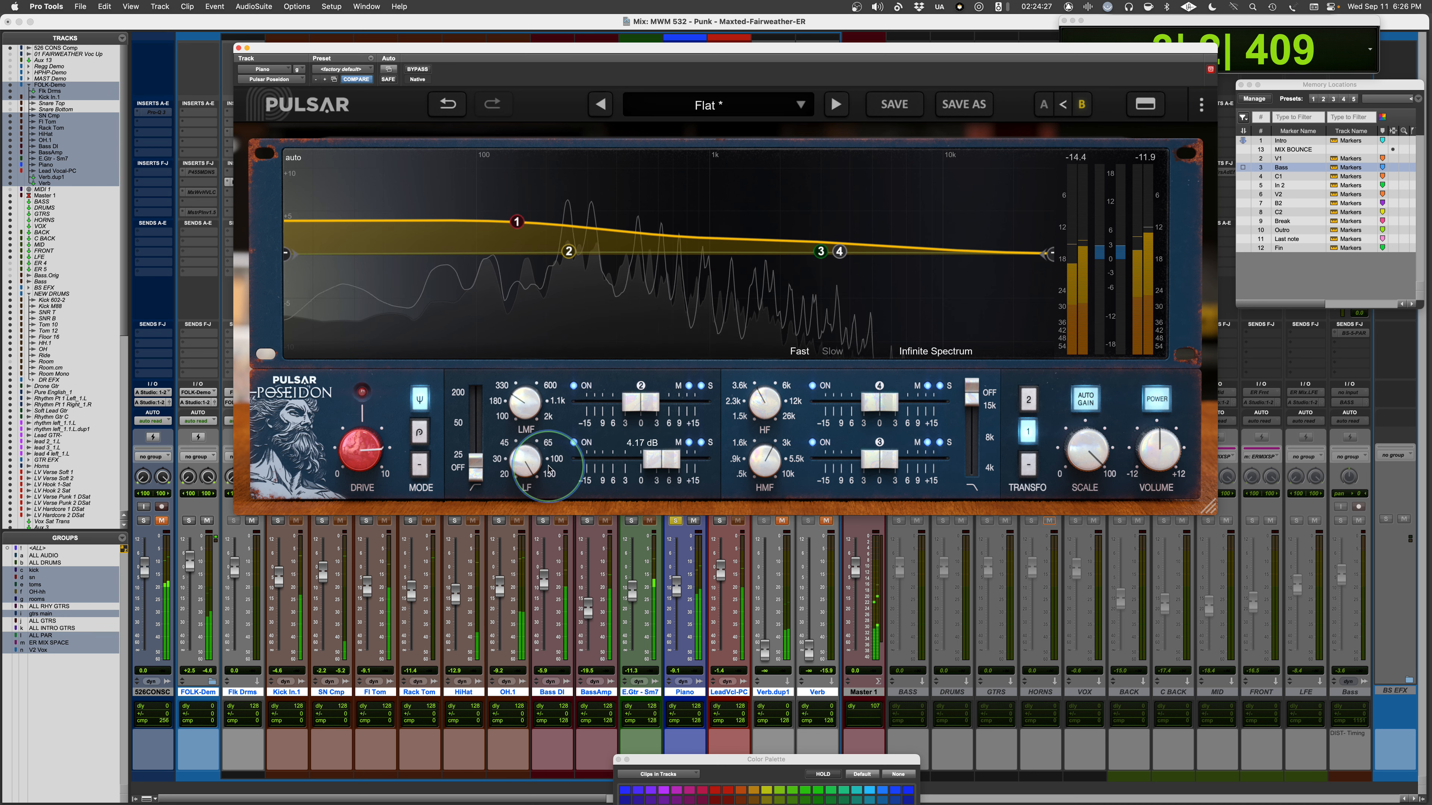
pyautogui.moveTo(525, 462)
pyautogui.mouseDown()
pyautogui.moveTo(498, 569)
pyautogui.moveTo(525, 489)
pyautogui.mouseUp()
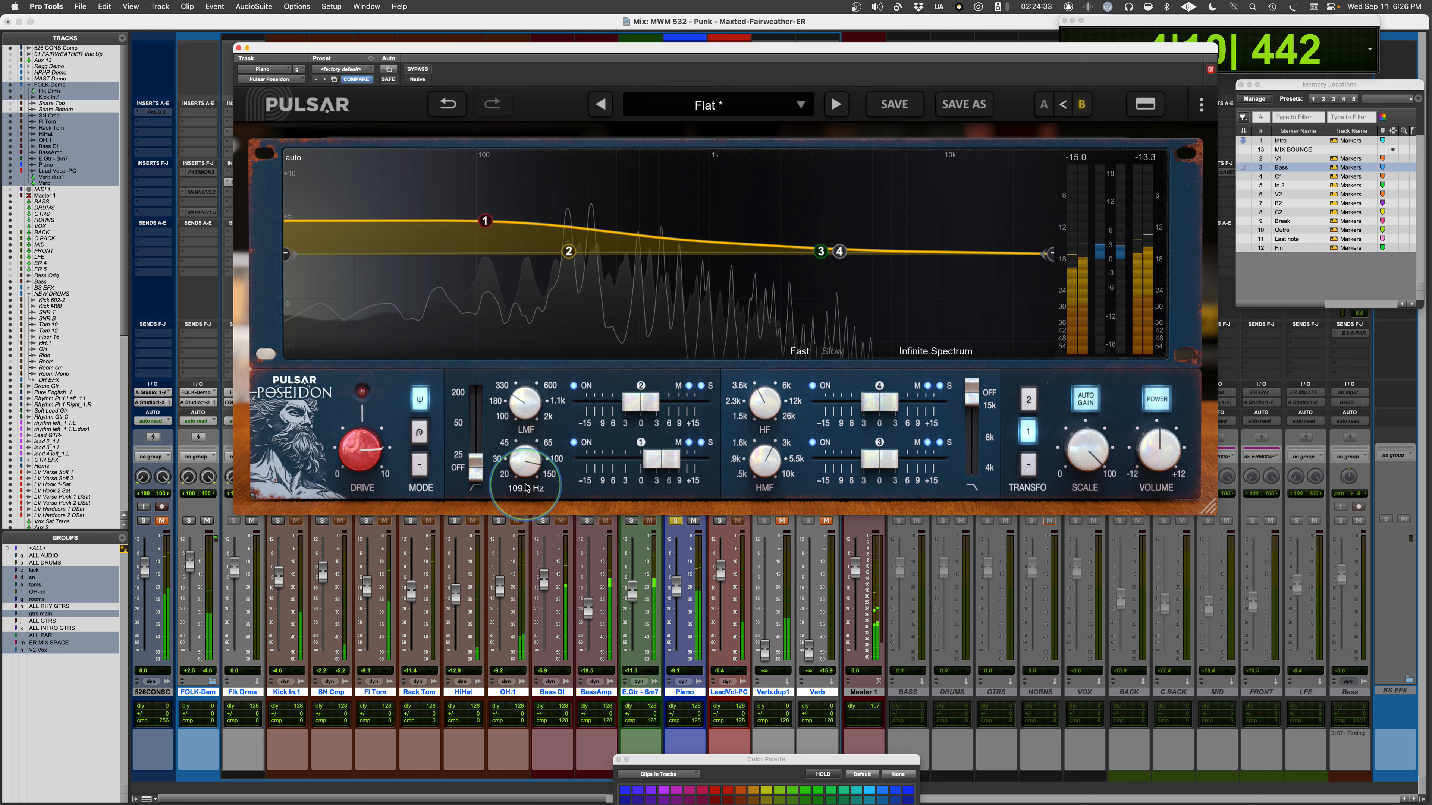
pyautogui.moveTo(526, 487); pyautogui.dragTo(521, 493)
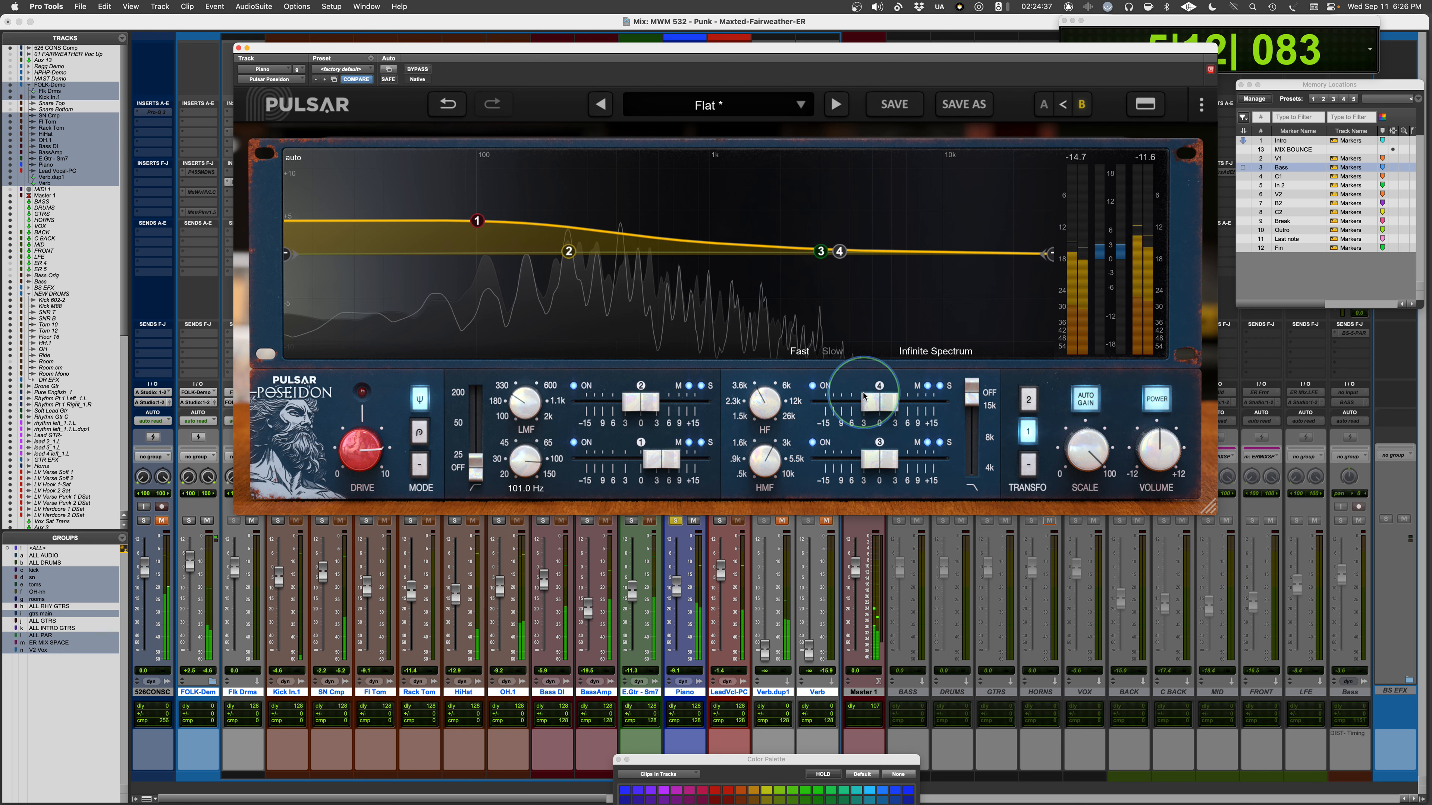
# Sweep band 4's frequency down to 1.50 kHz and back to 26.00 kHz, and lower band 1's frequency to 45.84 Hz.
pyautogui.moveTo(764, 401); pyautogui.dragTo(808, 281)
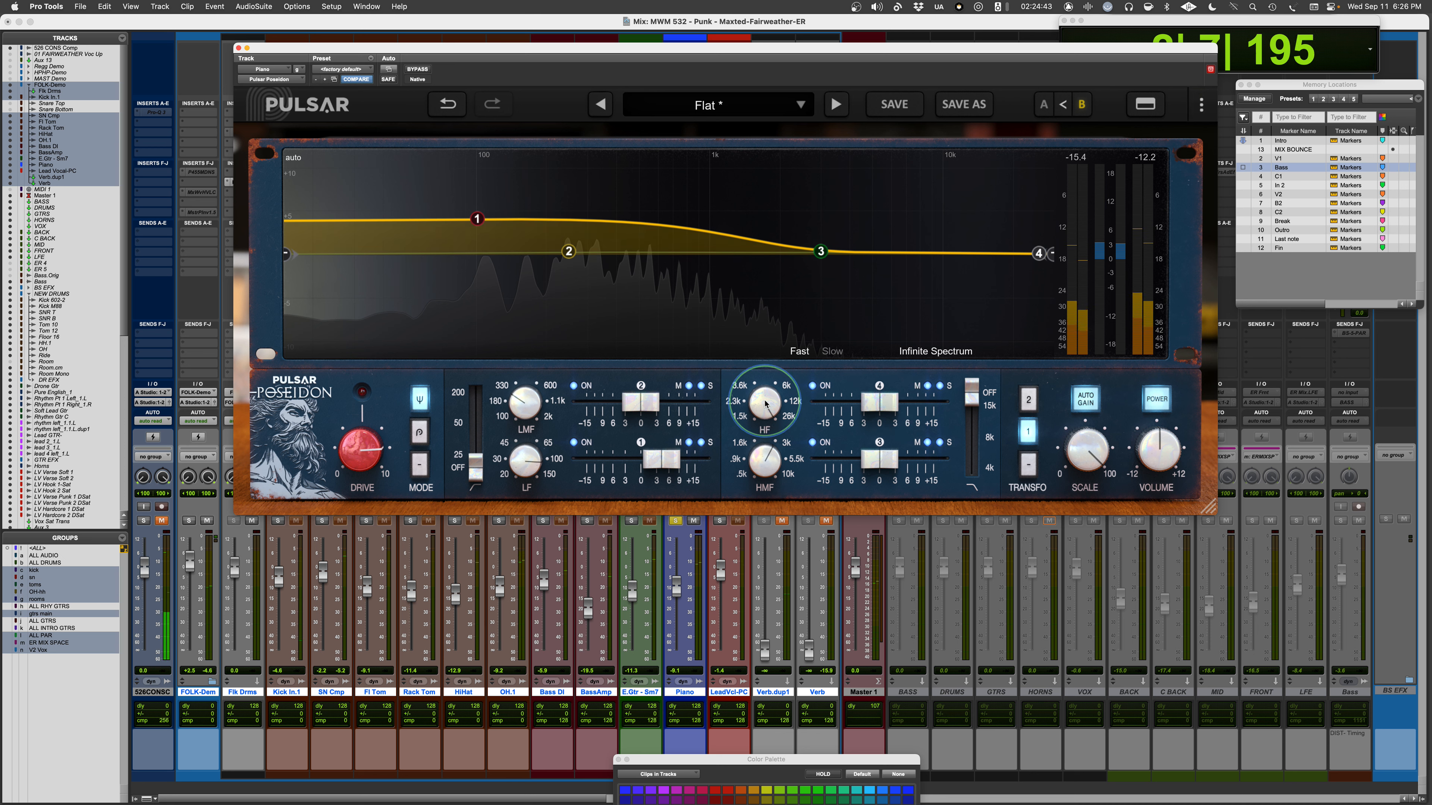
pyautogui.moveTo(765, 402); pyautogui.dragTo(713, 622)
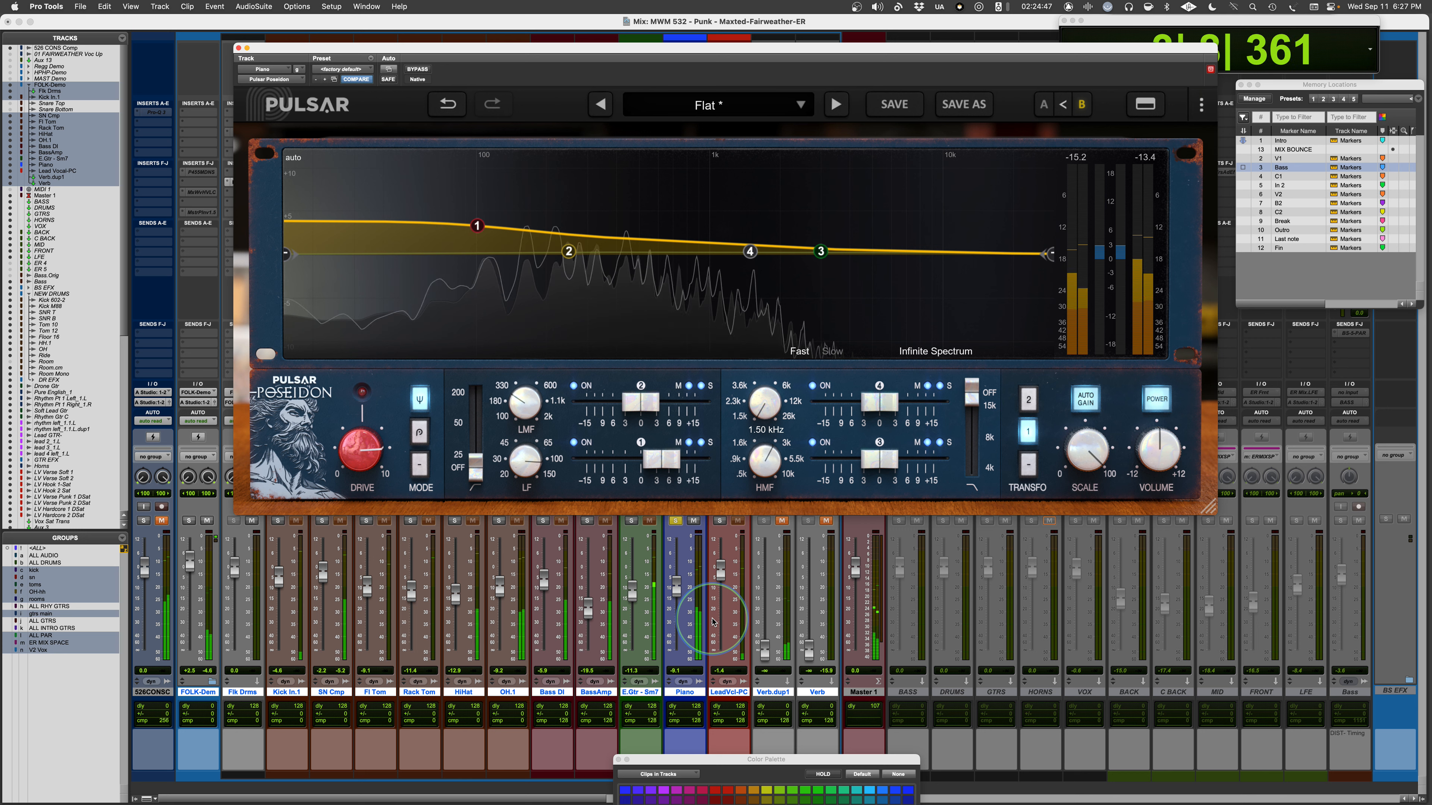
pyautogui.moveTo(713, 622); pyautogui.dragTo(734, 399)
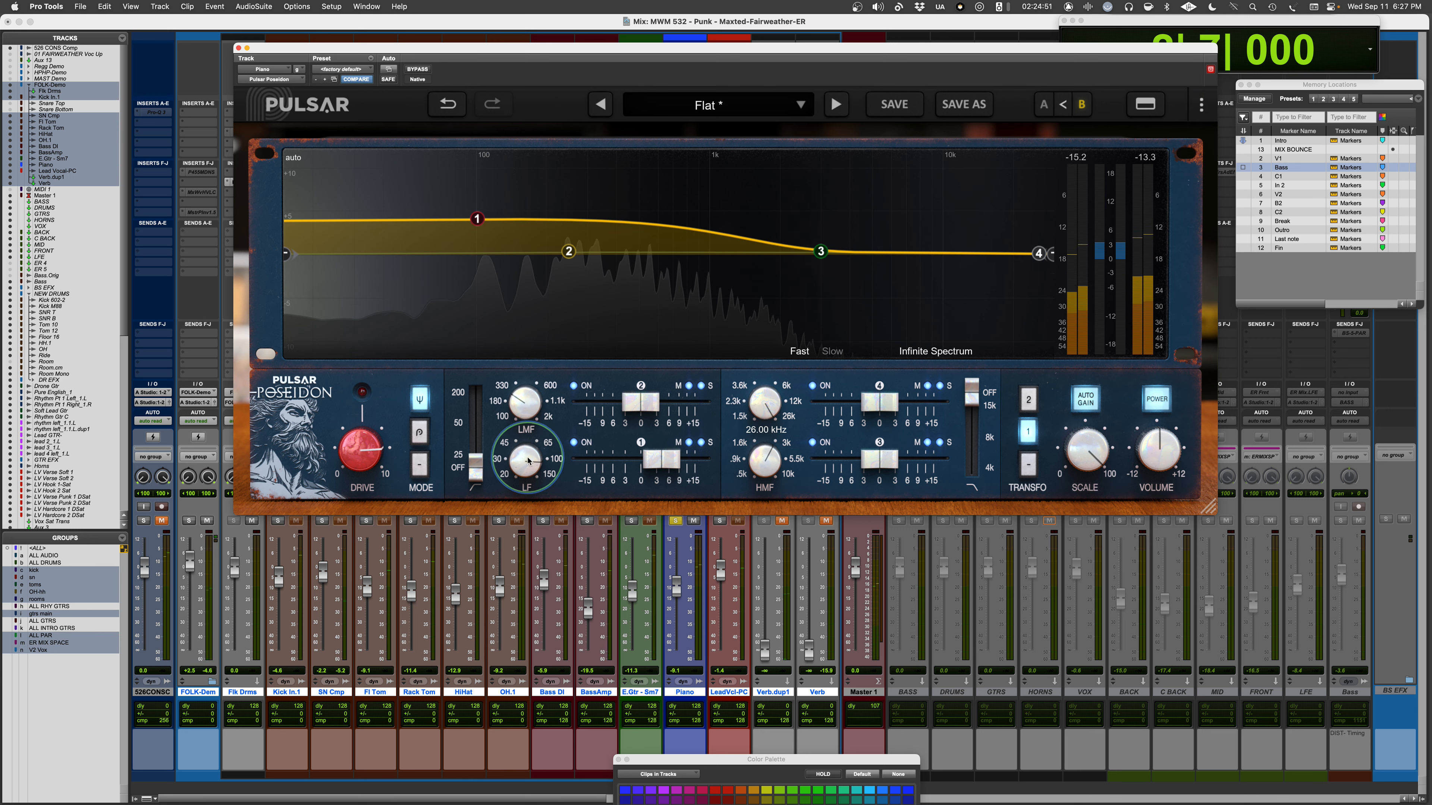
pyautogui.moveTo(522, 462); pyautogui.dragTo(488, 560)
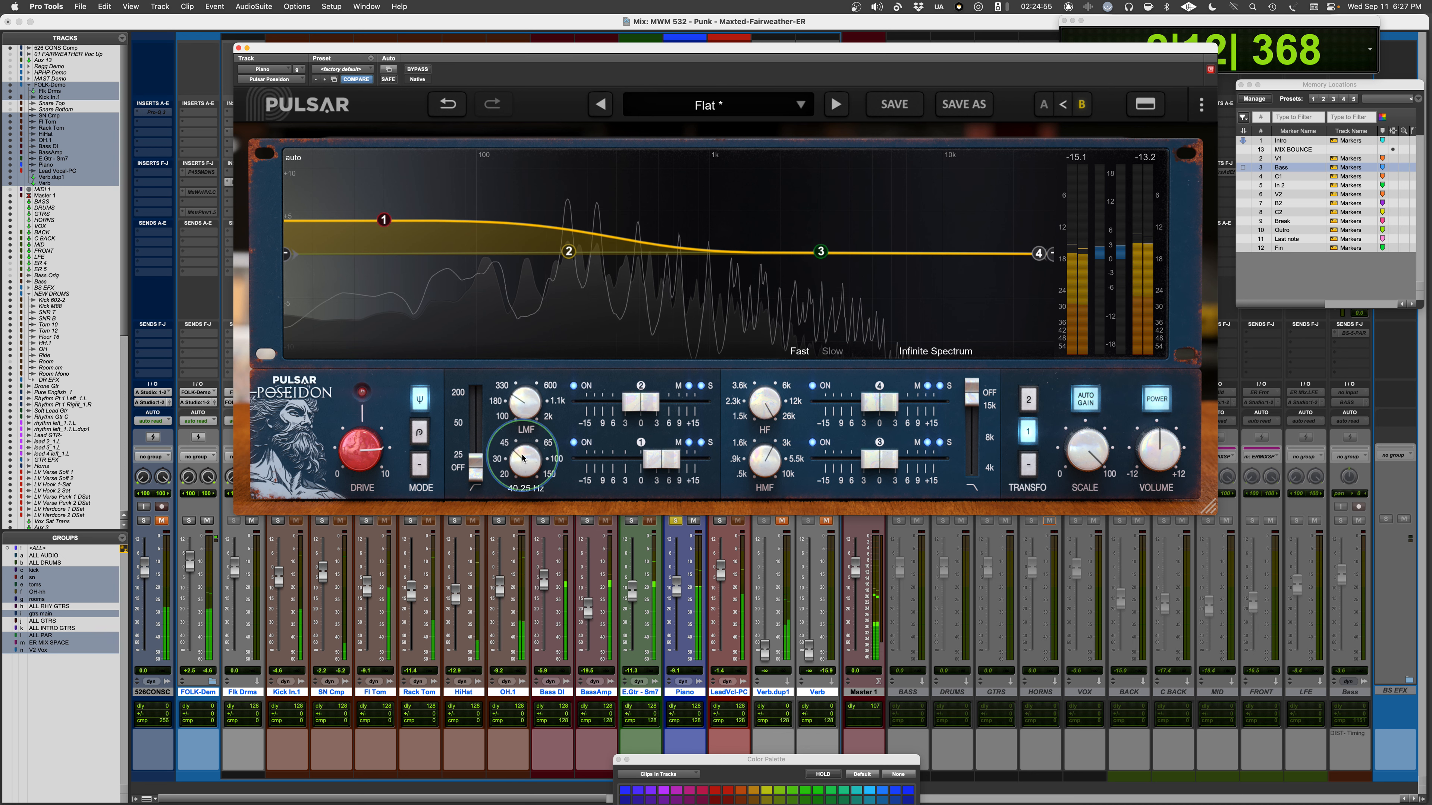
pyautogui.moveTo(522, 462); pyautogui.dragTo(524, 447)
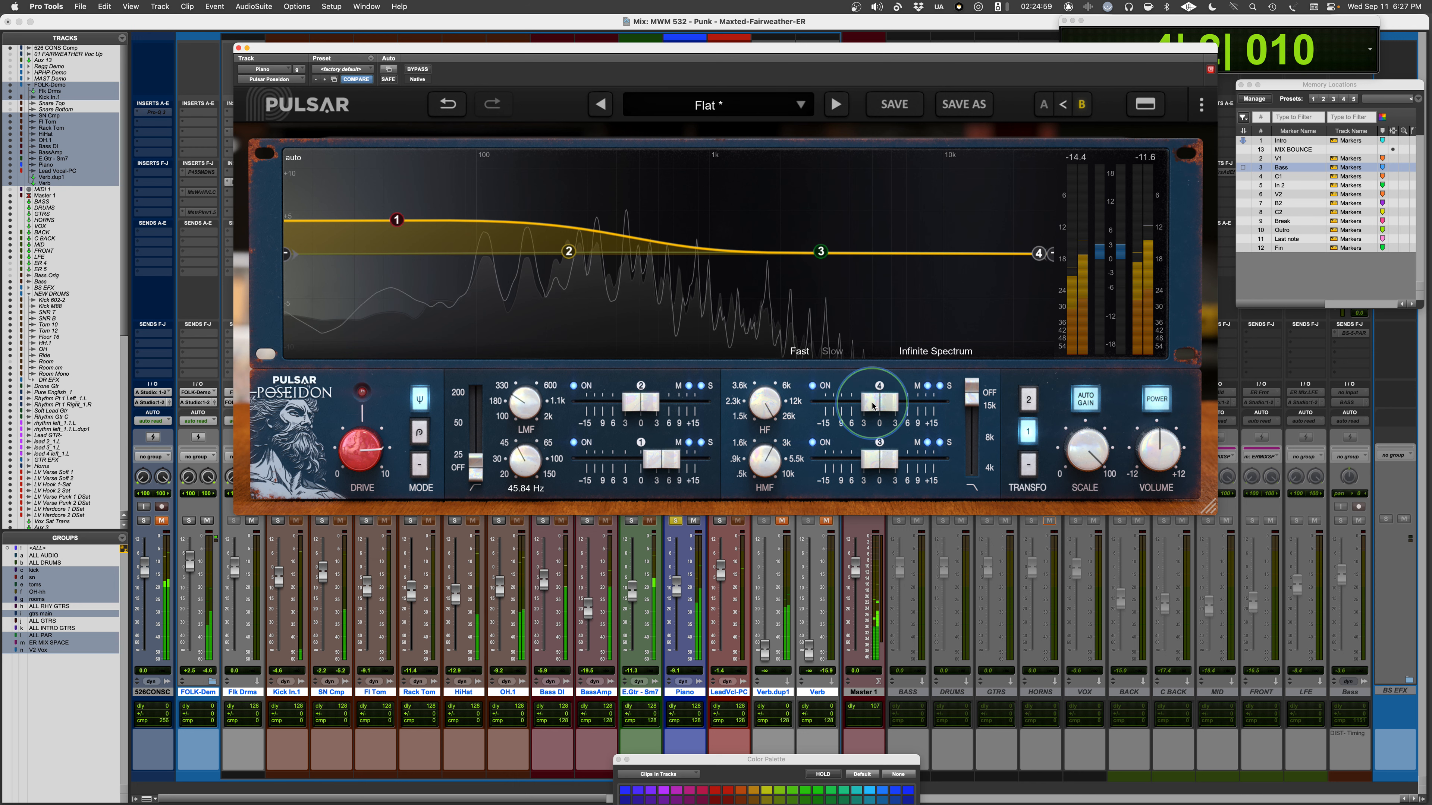
# Boost band 4 to 11.9 dB, and set band 1 to about 34.57 Hz with 9.55 dB of gain.
pyautogui.moveTo(879, 402); pyautogui.dragTo(943, 403)
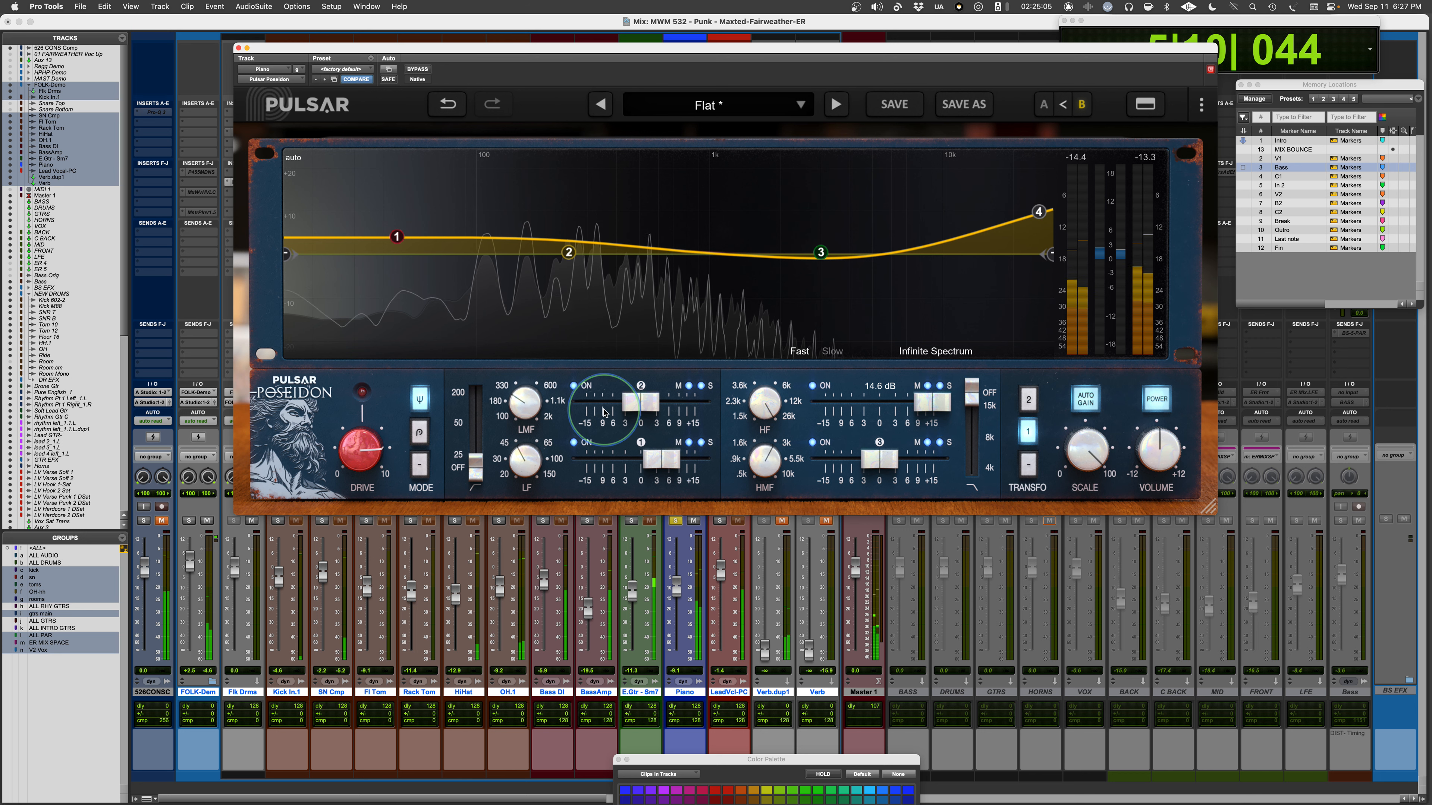
pyautogui.moveTo(524, 462); pyautogui.dragTo(511, 482)
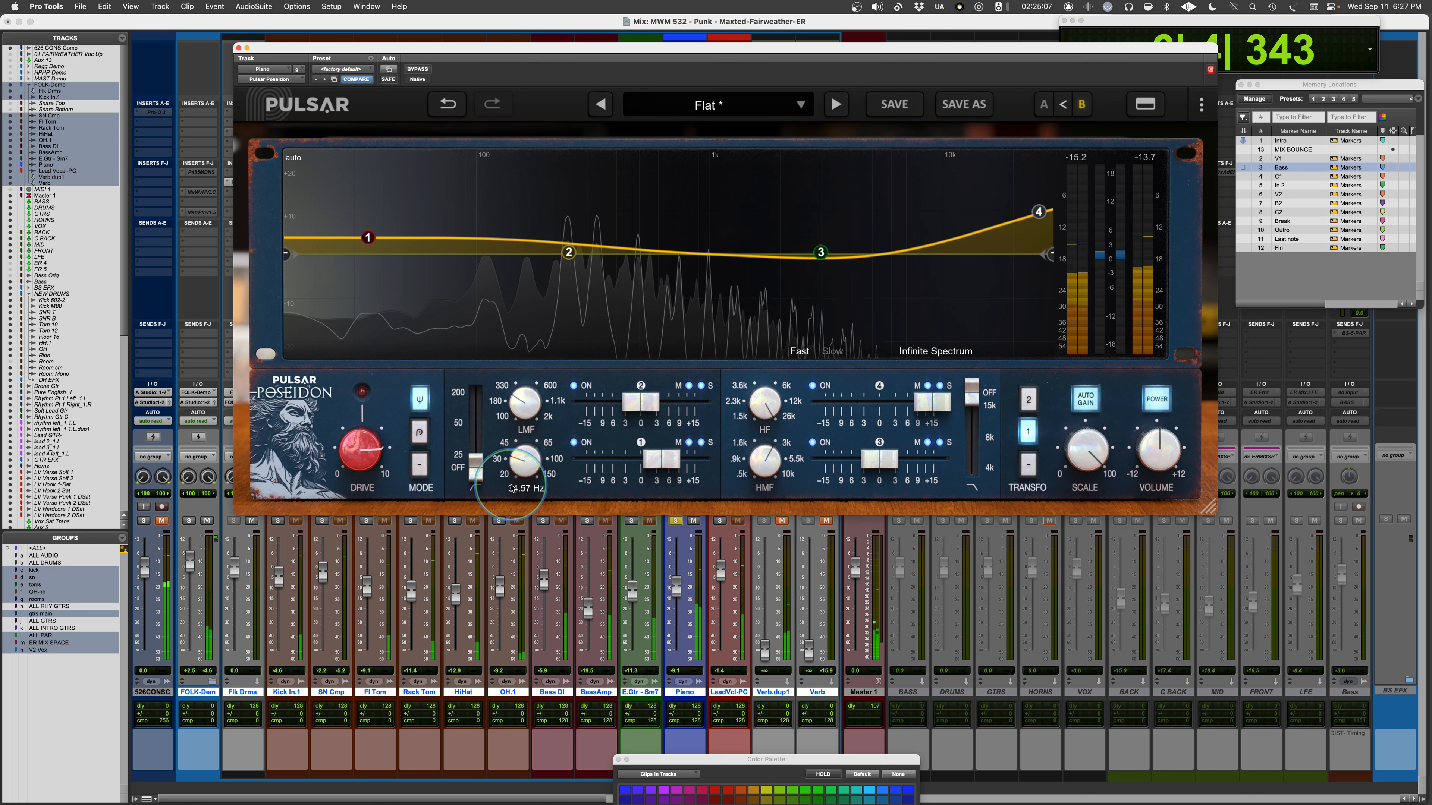
pyautogui.moveTo(665, 461); pyautogui.dragTo(689, 463)
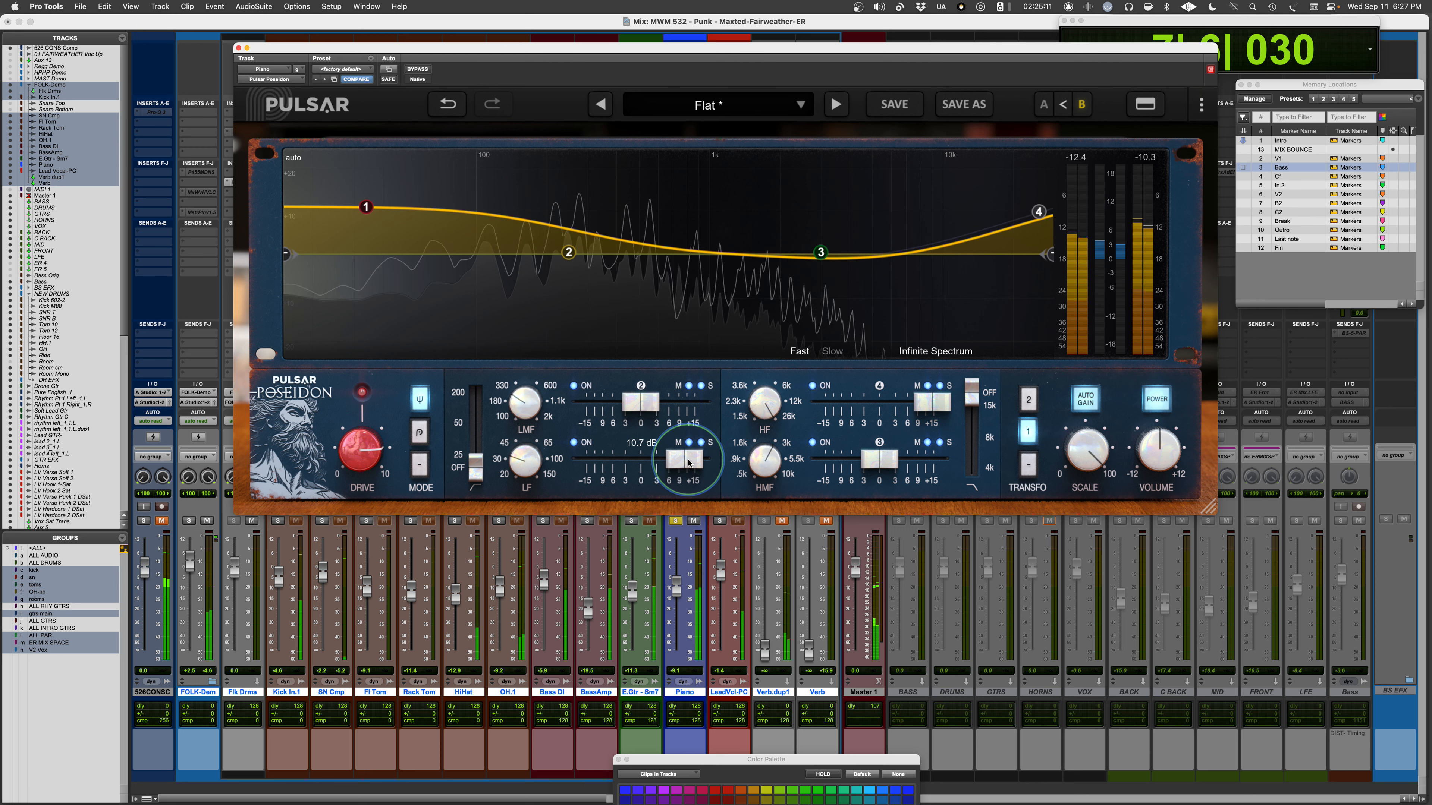
pyautogui.moveTo(937, 406); pyautogui.dragTo(930, 405)
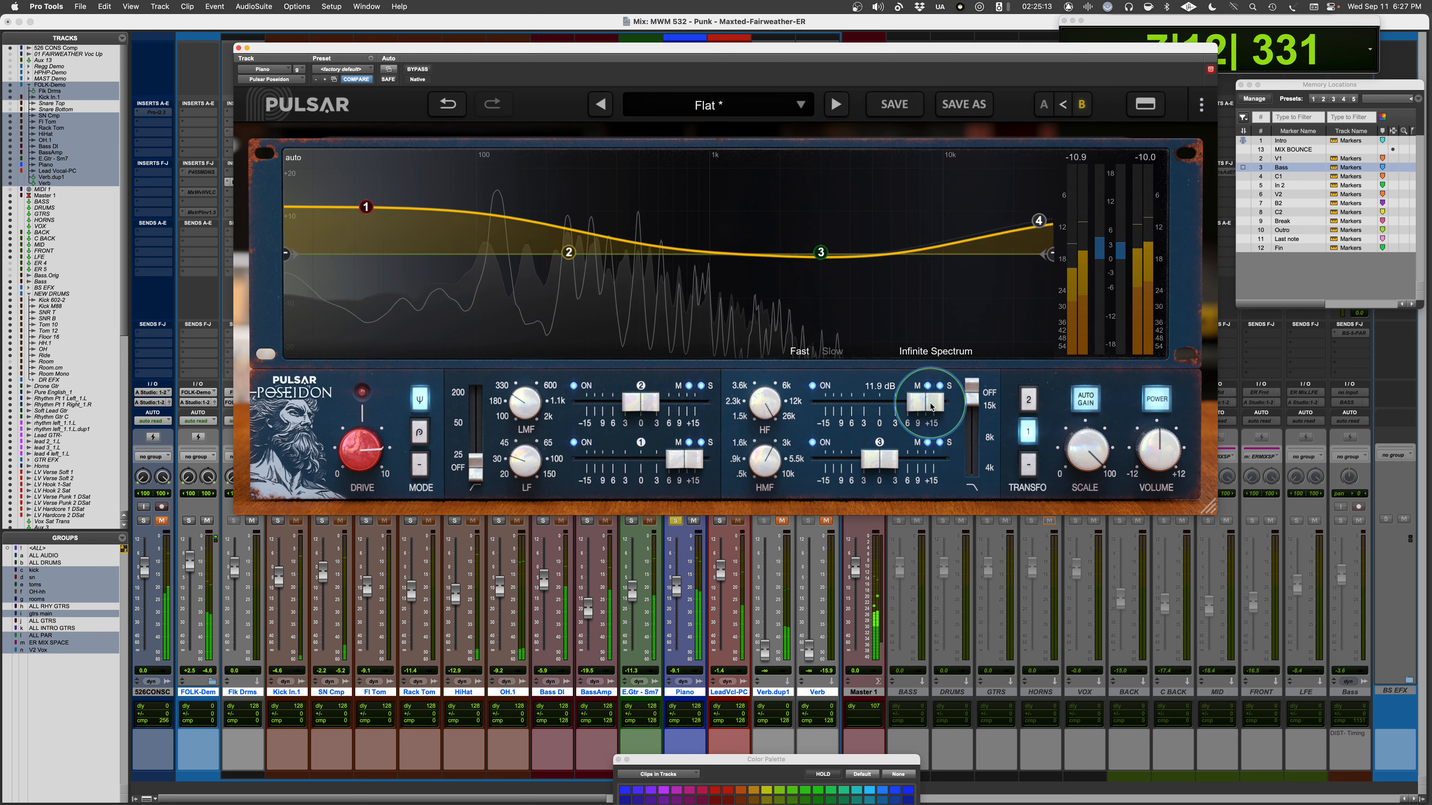
pyautogui.moveTo(684, 462)
pyautogui.mouseDown()
pyautogui.moveTo(653, 463)
pyautogui.moveTo(698, 463)
pyautogui.moveTo(686, 463)
pyautogui.mouseUp()
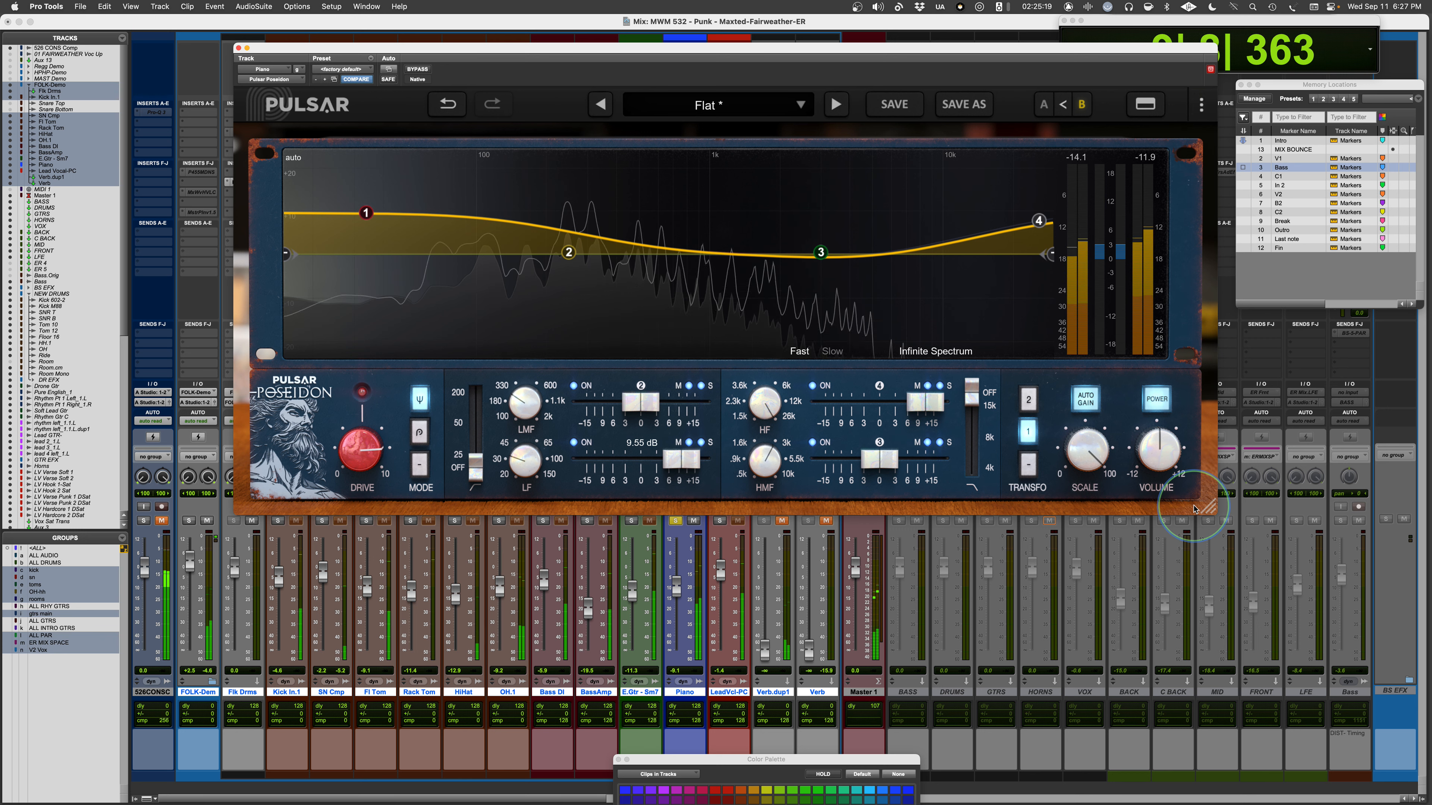
# Reduce the Scale amount slightly, and raise both the frequency and the gain of band 3.
pyautogui.moveTo(1093, 452); pyautogui.dragTo(1058, 454)
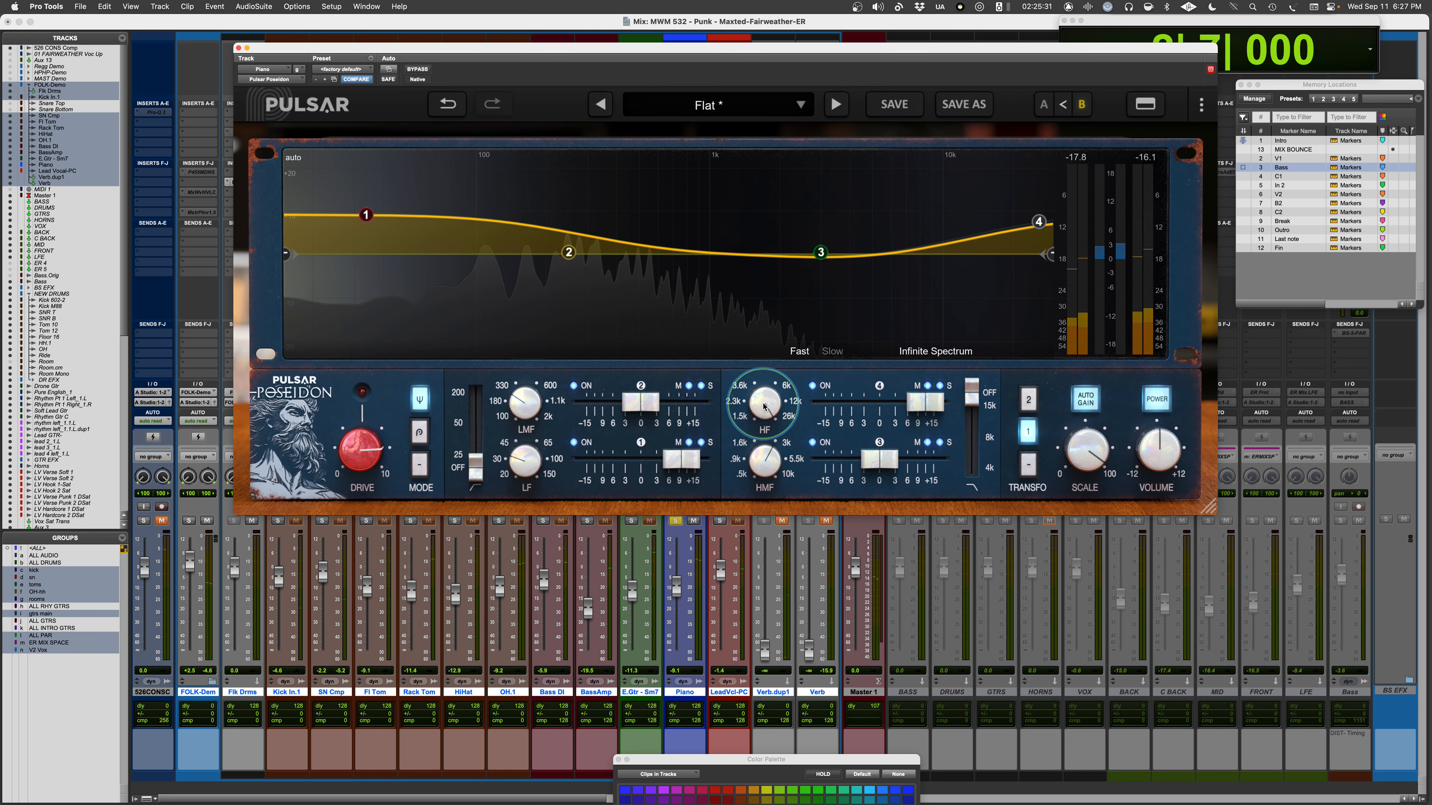
pyautogui.moveTo(770, 456); pyautogui.dragTo(771, 443)
pyautogui.moveTo(881, 459); pyautogui.dragTo(921, 456)
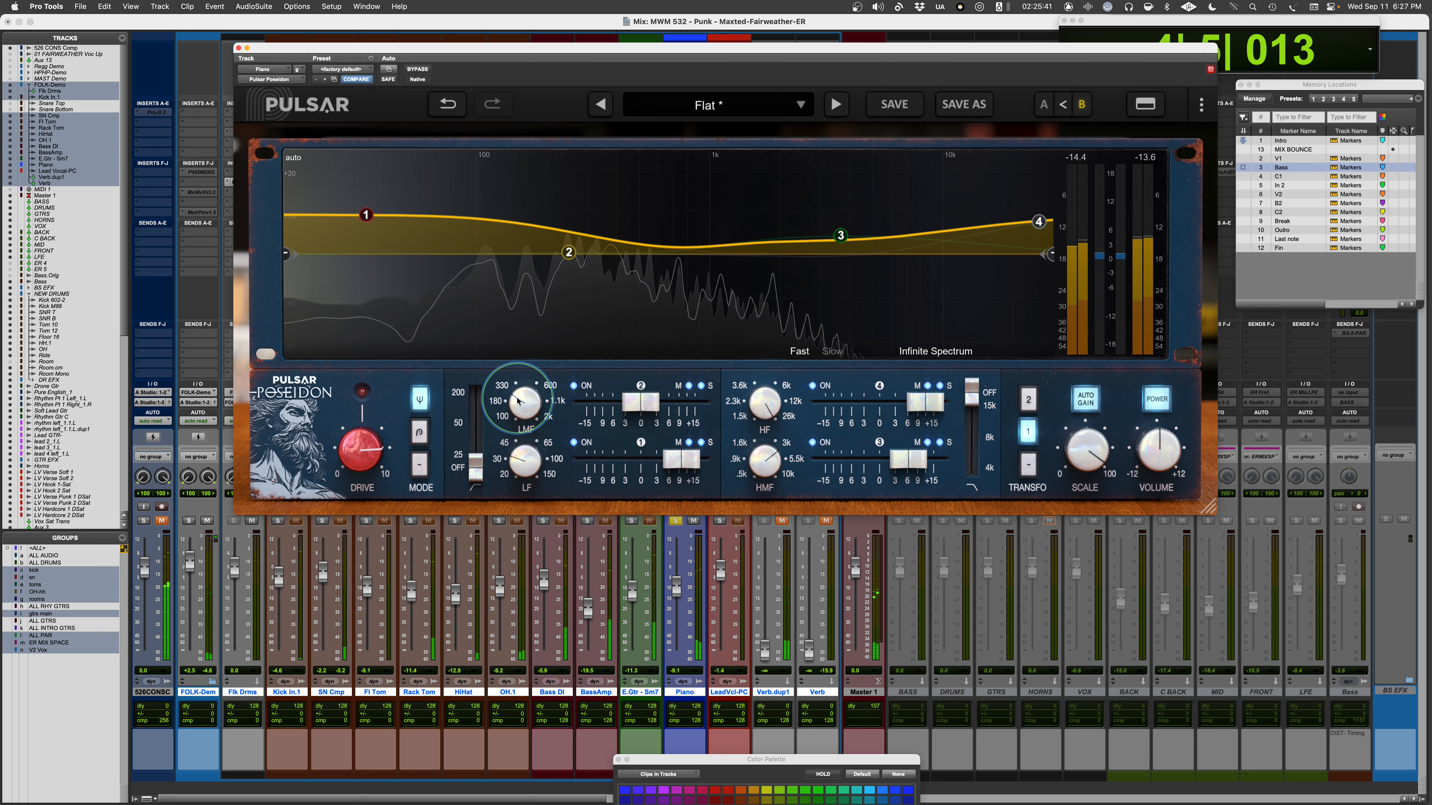
# Raise band 2's frequency to about 477.2 Hz and cut its gain to about -5.38 dB.
pyautogui.moveTo(520, 402); pyautogui.dragTo(532, 370)
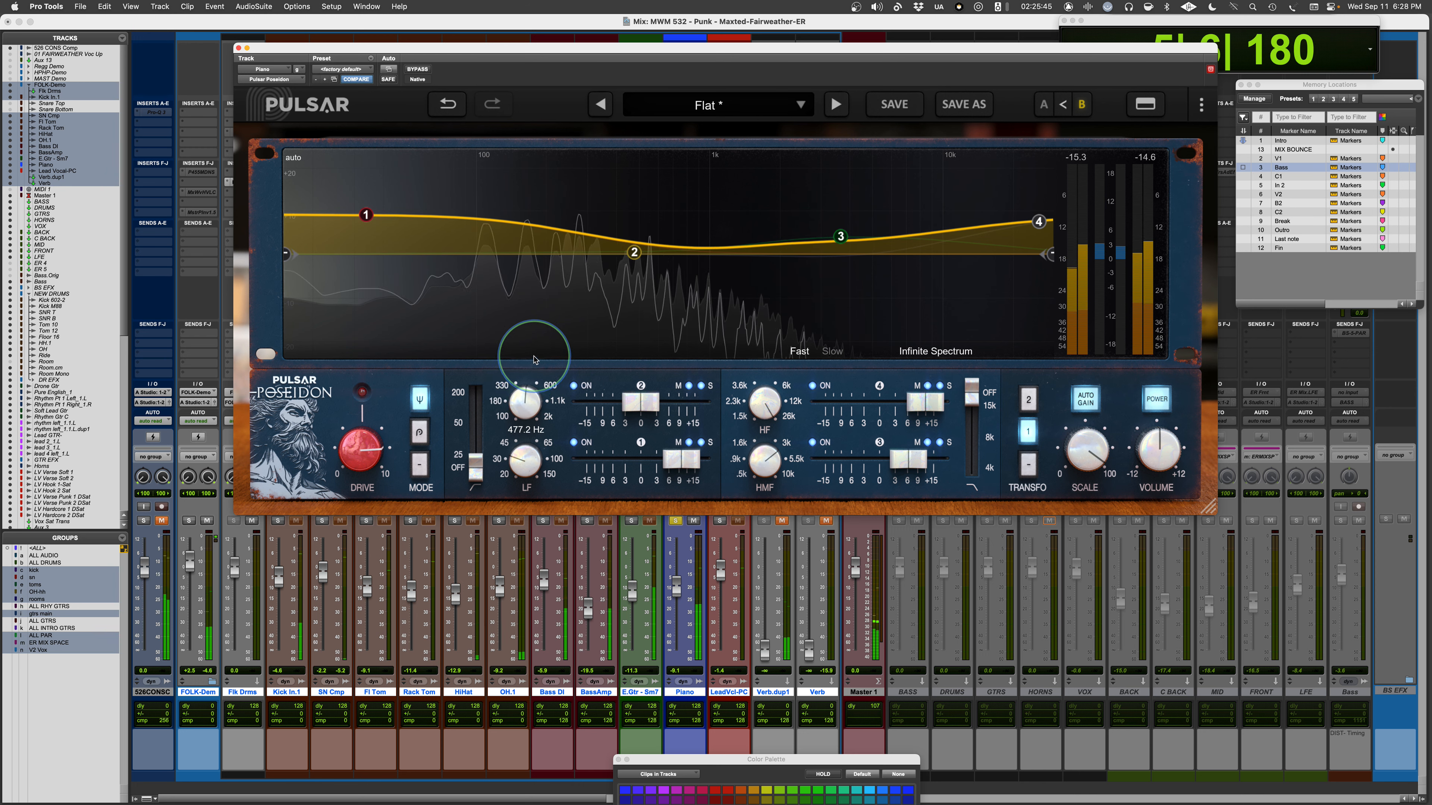
pyautogui.moveTo(639, 402); pyautogui.dragTo(608, 411)
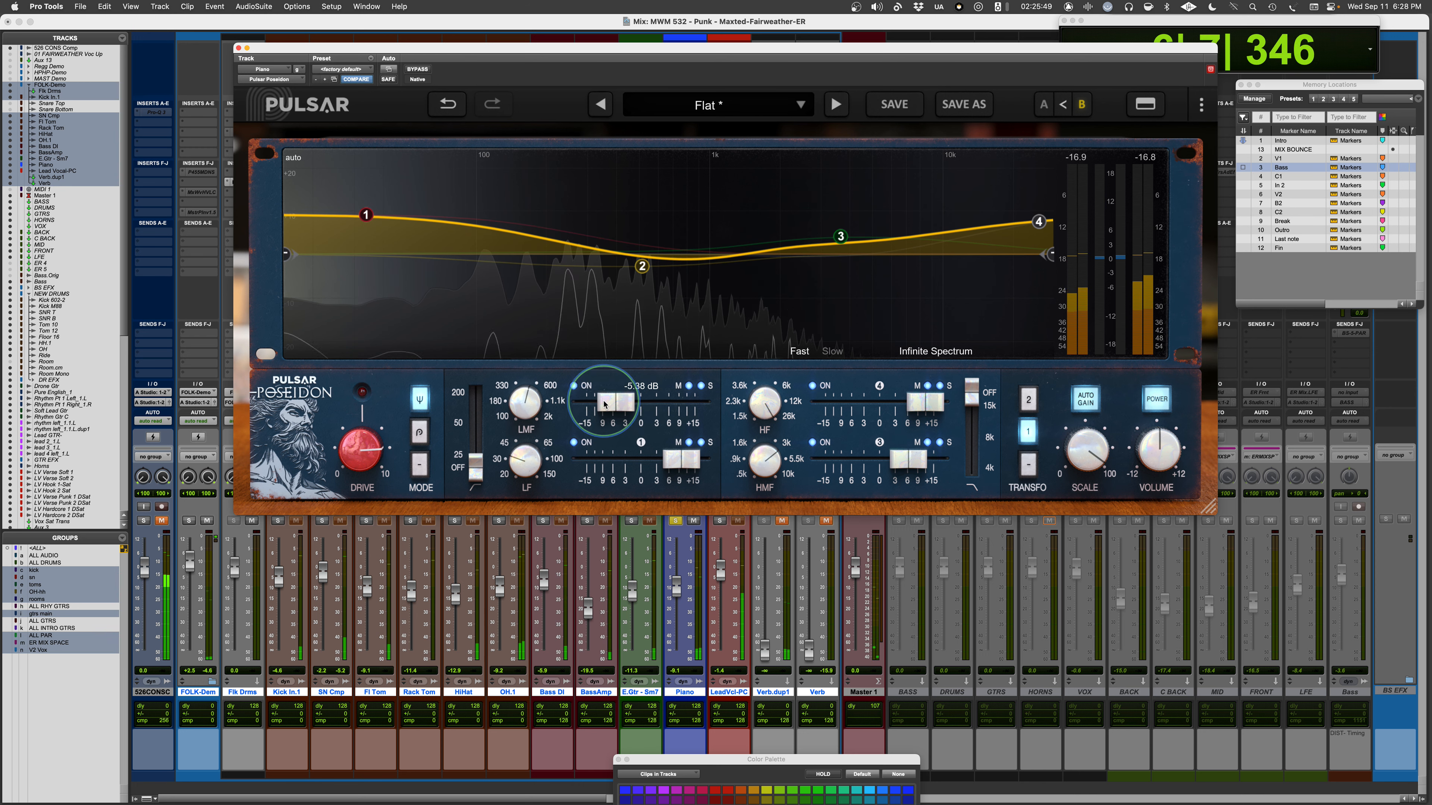
# Bypass the EQ during playback to hear the piano without processing.
pyautogui.click(409, 78)
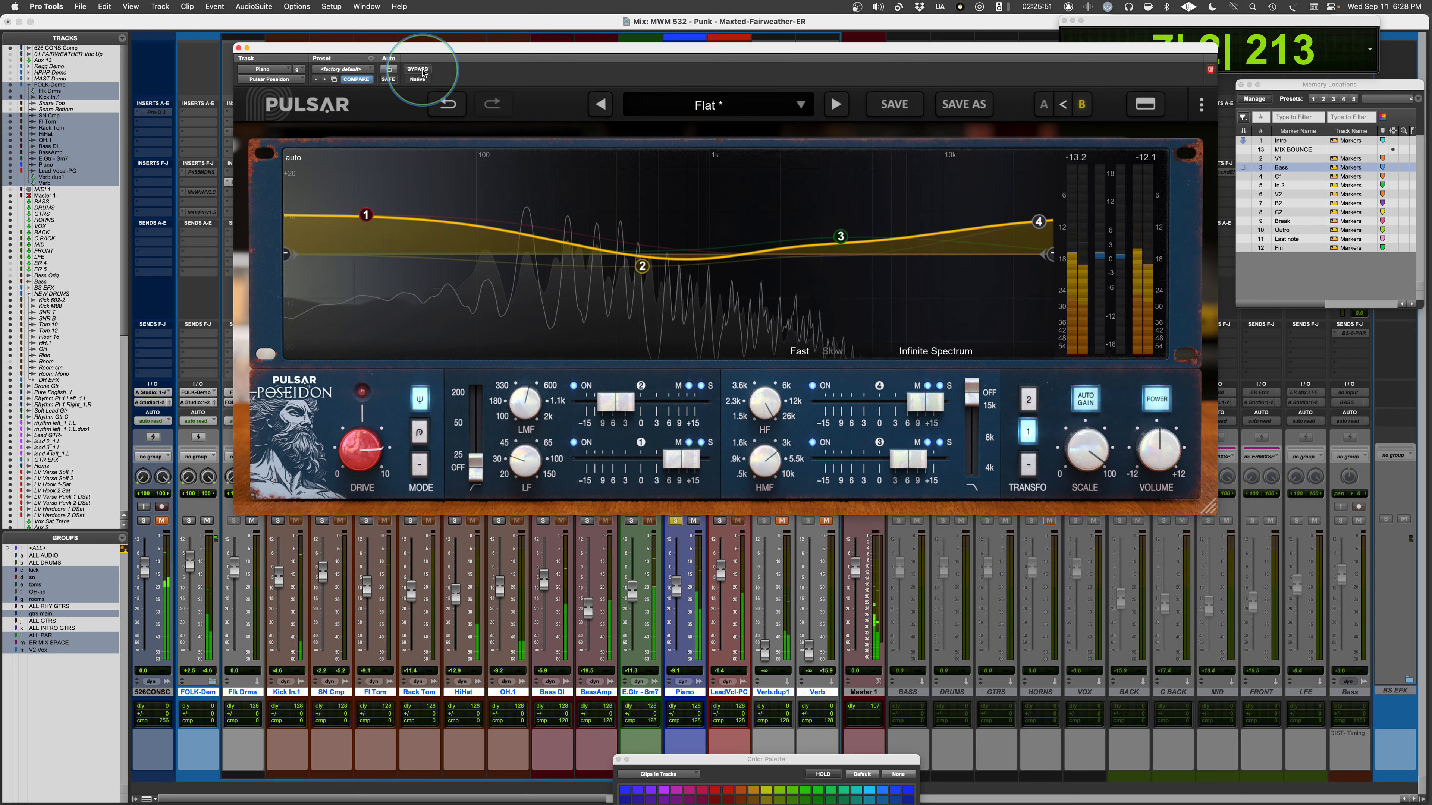
pyautogui.click(418, 69)
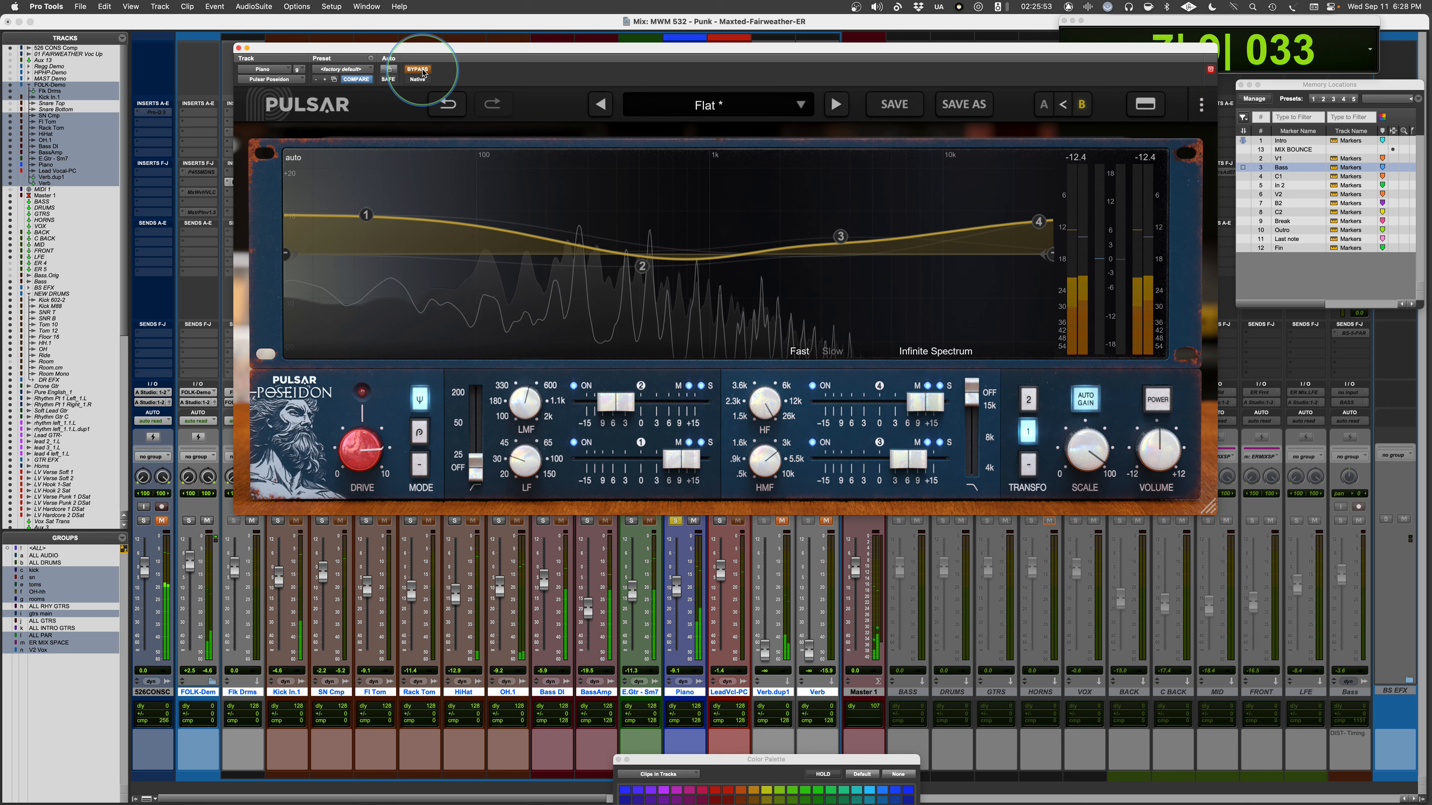
# Re-enable the EQ on the piano and compare snapshot A against snapshot B during playback.
pyautogui.click(419, 69)
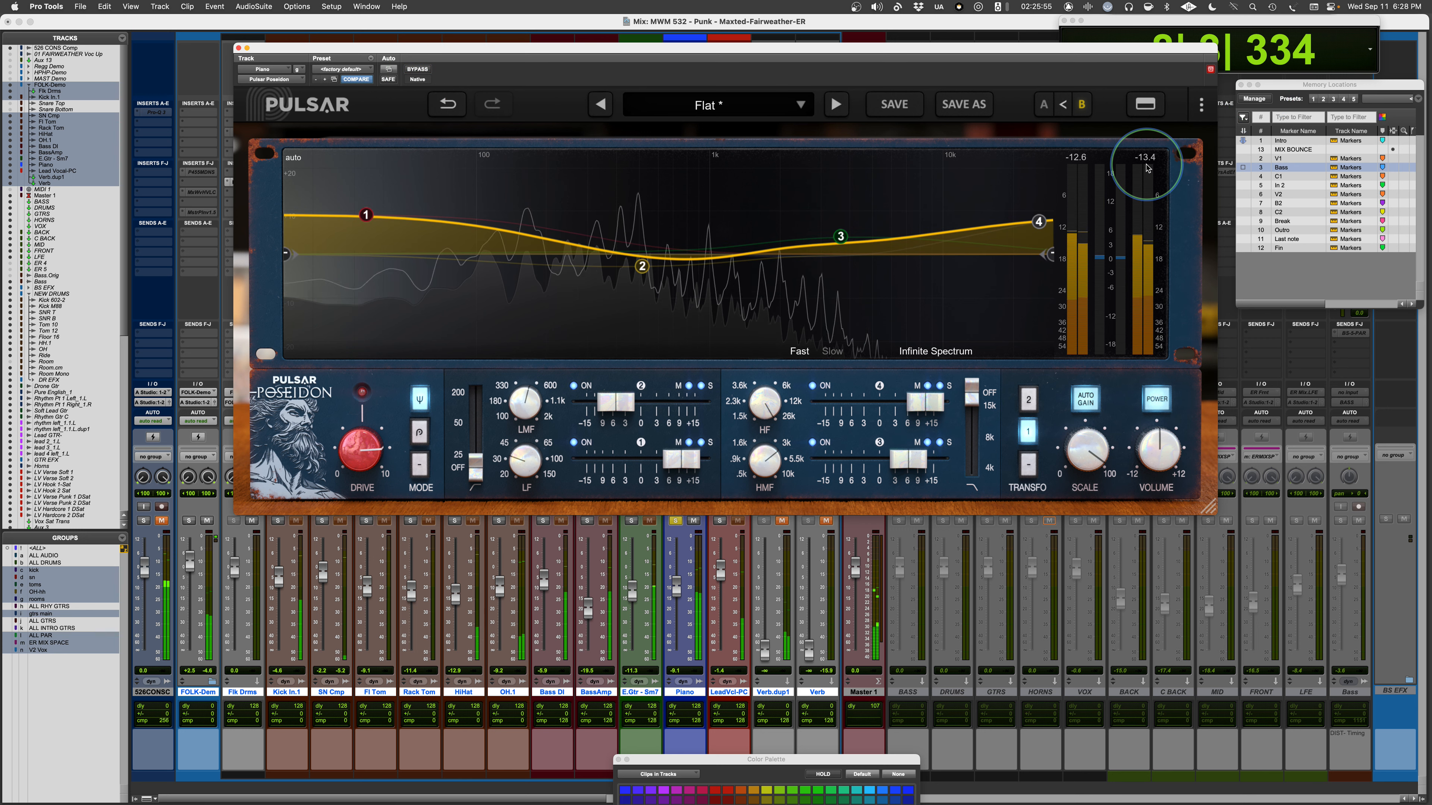
pyautogui.click(1043, 104)
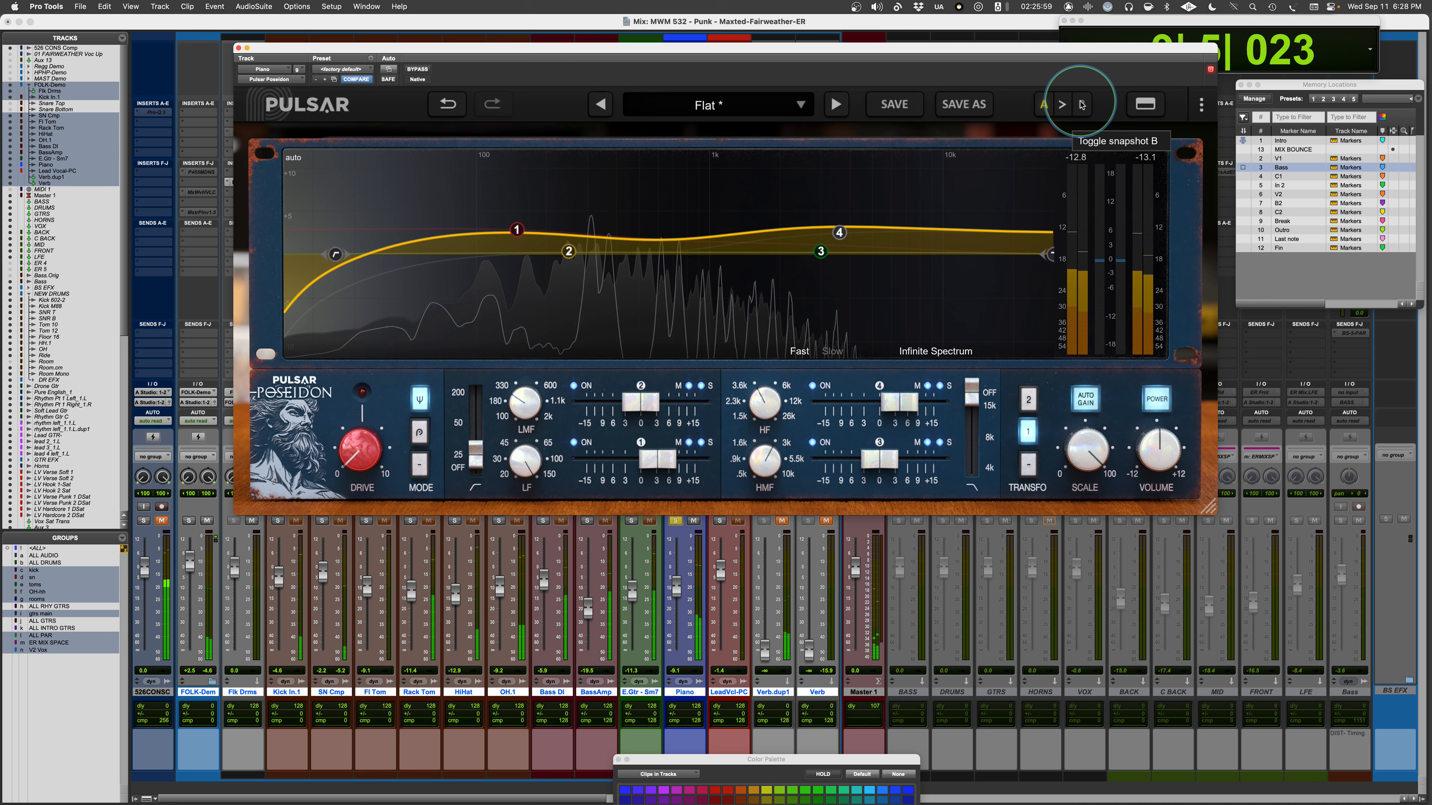
pyautogui.click(1081, 104)
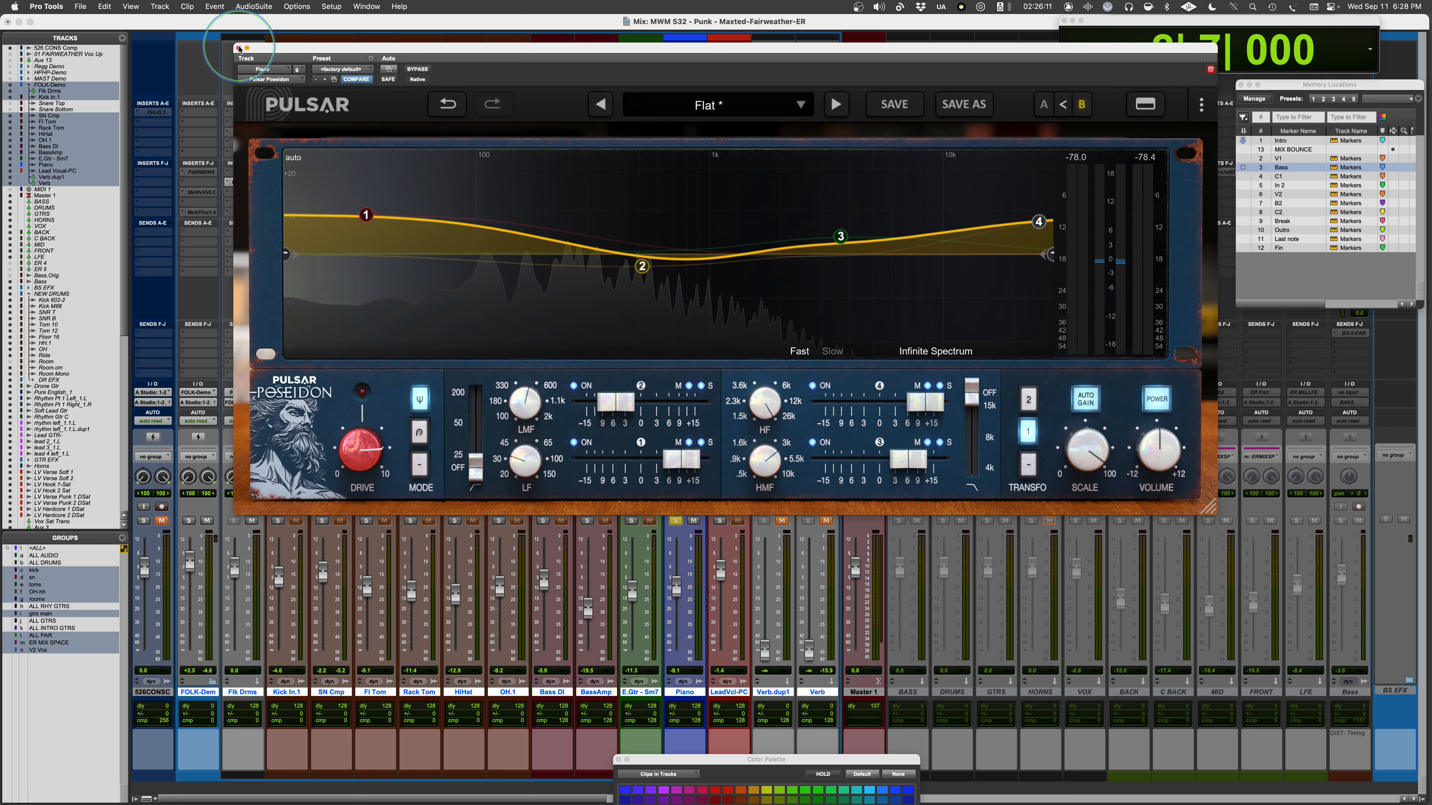
# Close the piano's EQ, solo only the Bass DI track, start playback and open the Pulsar Poseidon insert on Bass DI.
pyautogui.click(237, 48)
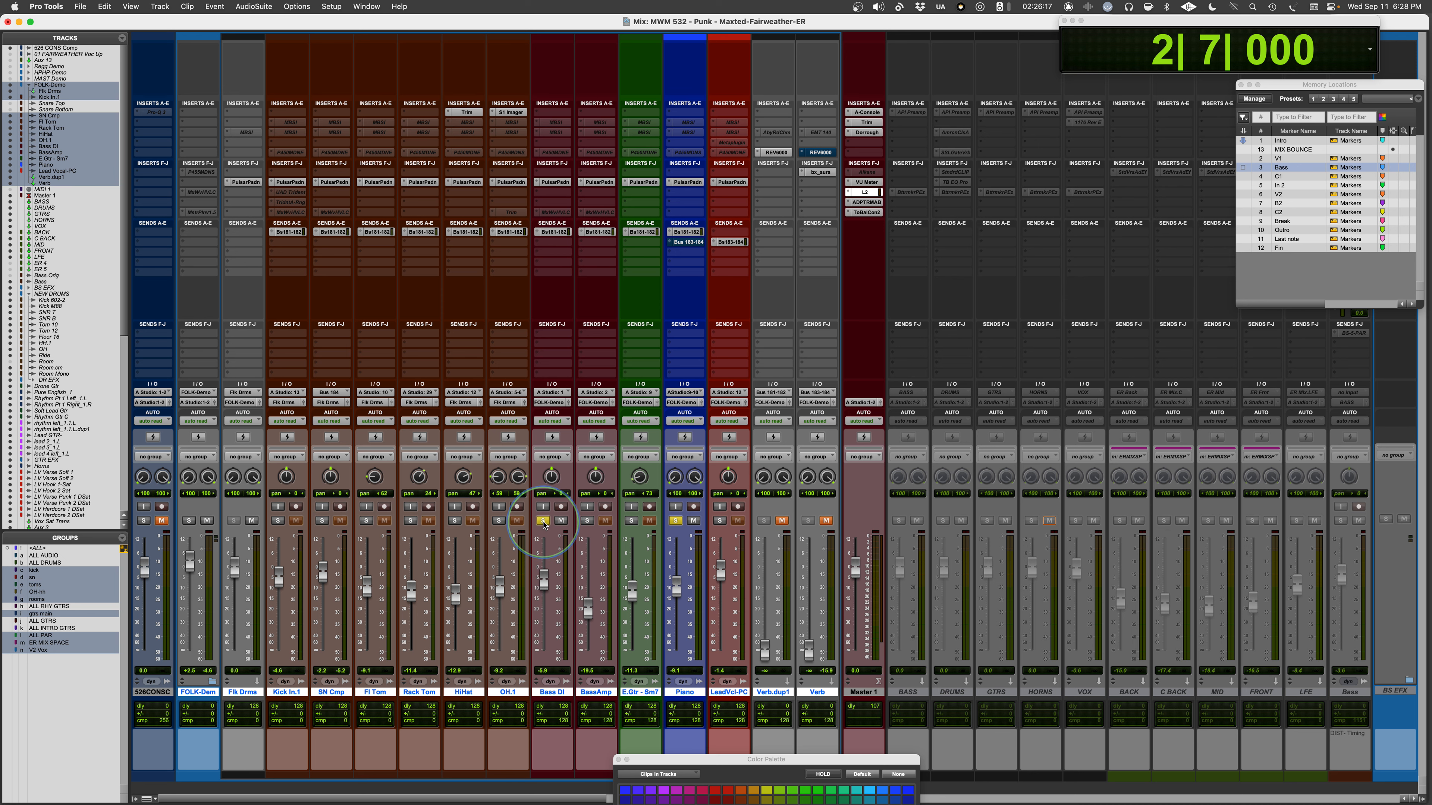
pyautogui.keyDown('alt'); pyautogui.click(543, 521); pyautogui.keyUp('alt')
pyautogui.click(543, 522)
pyautogui.press('space')
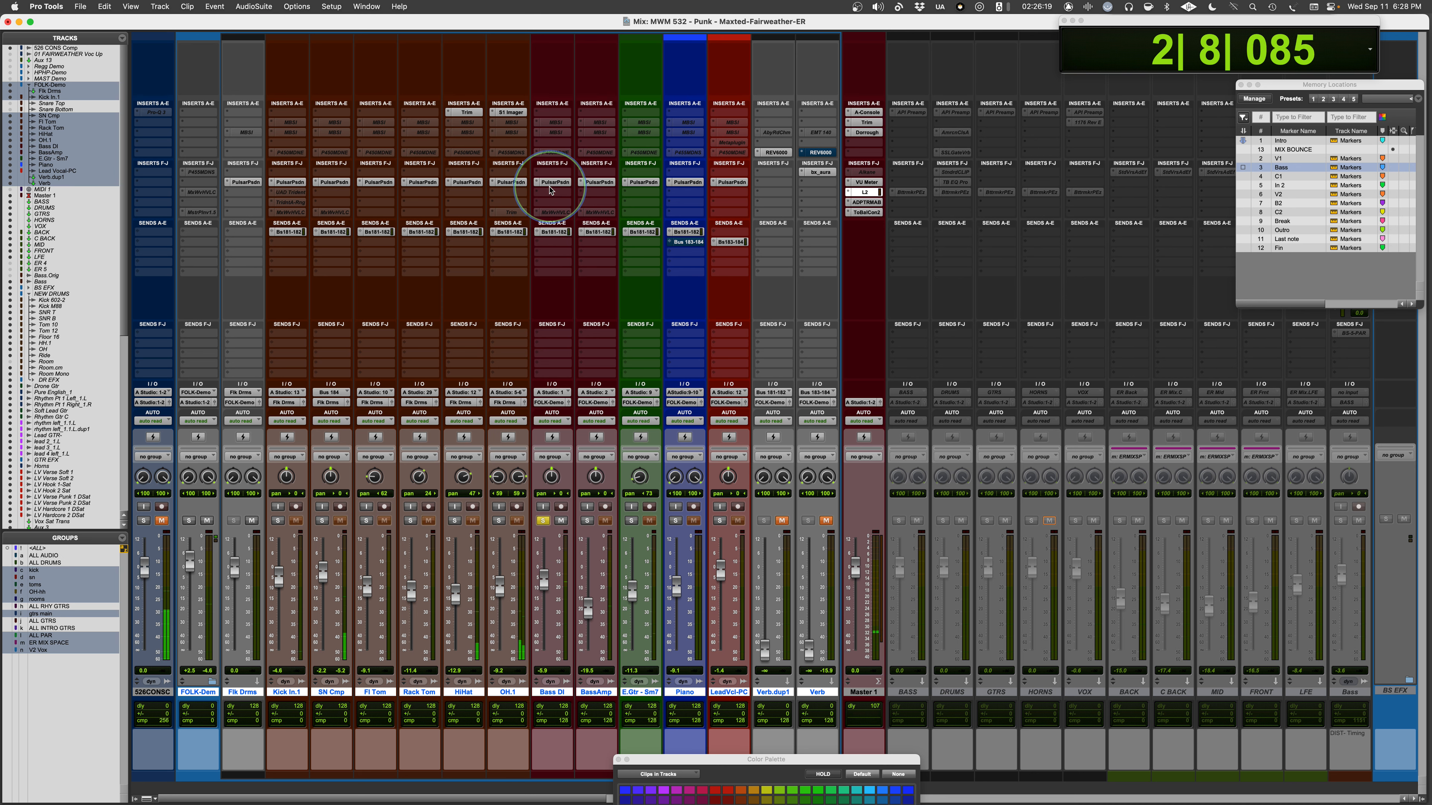
pyautogui.click(552, 182)
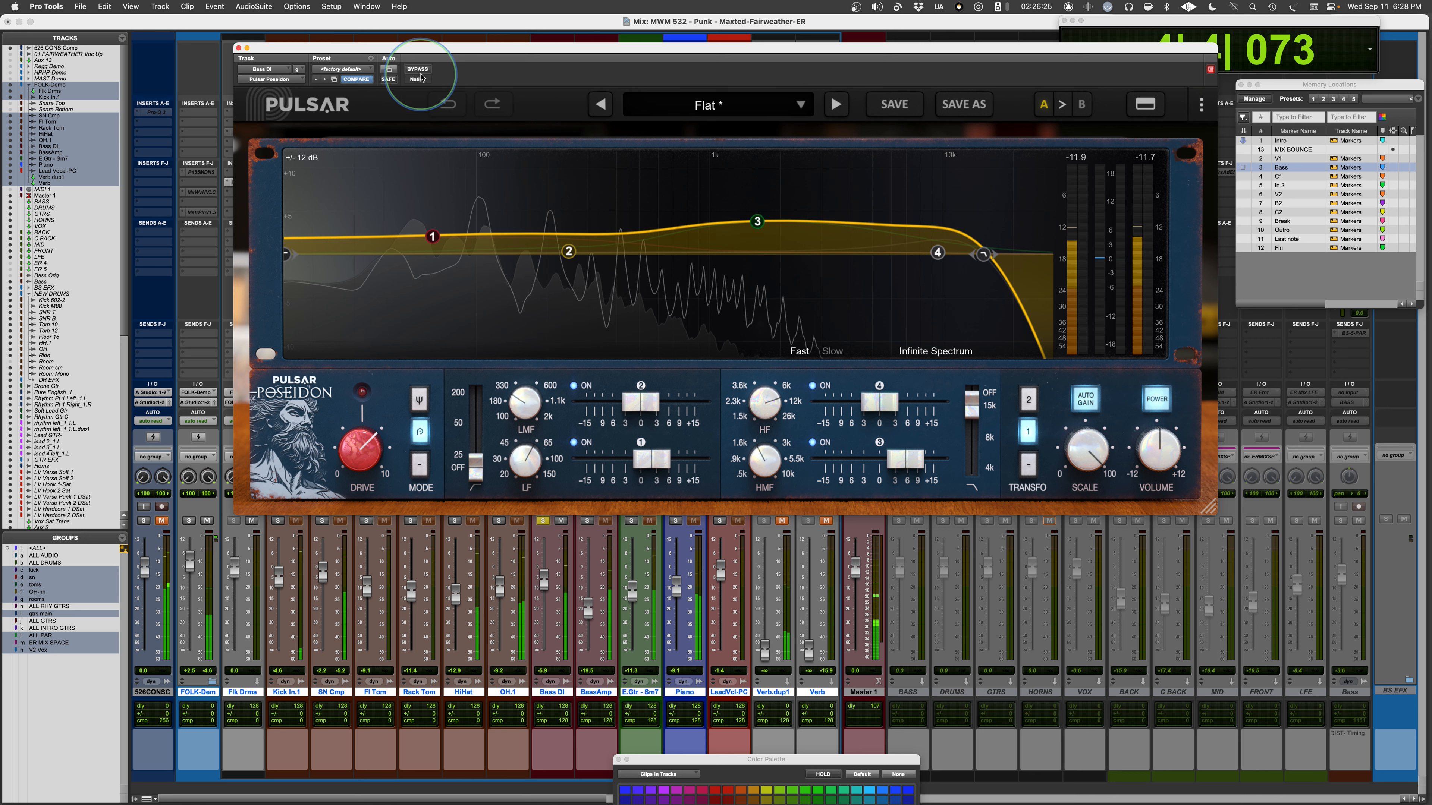
# Compare the bass with the EQ bypassed and active, and switch to snapshot B.
pyautogui.click(420, 70)
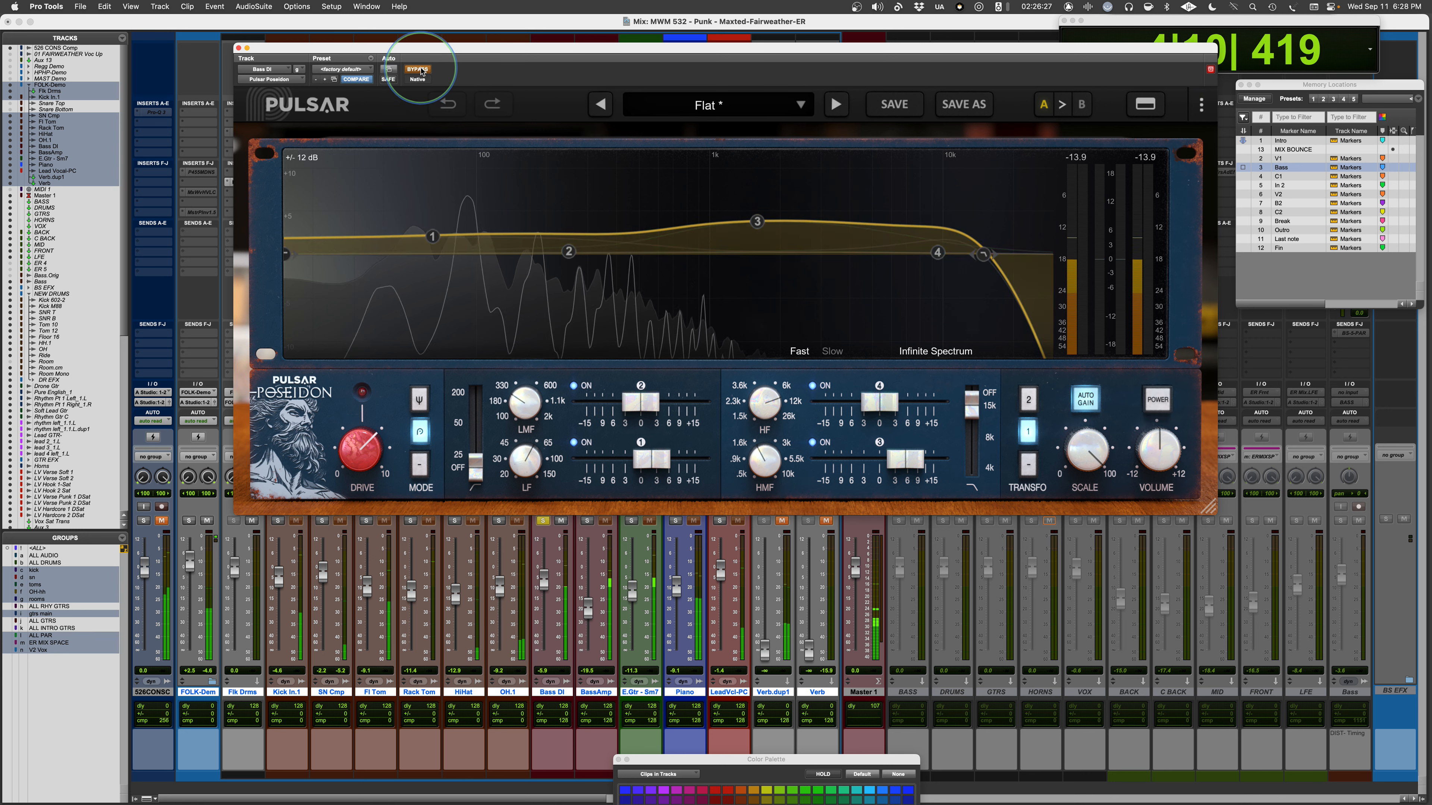
pyautogui.click(420, 70)
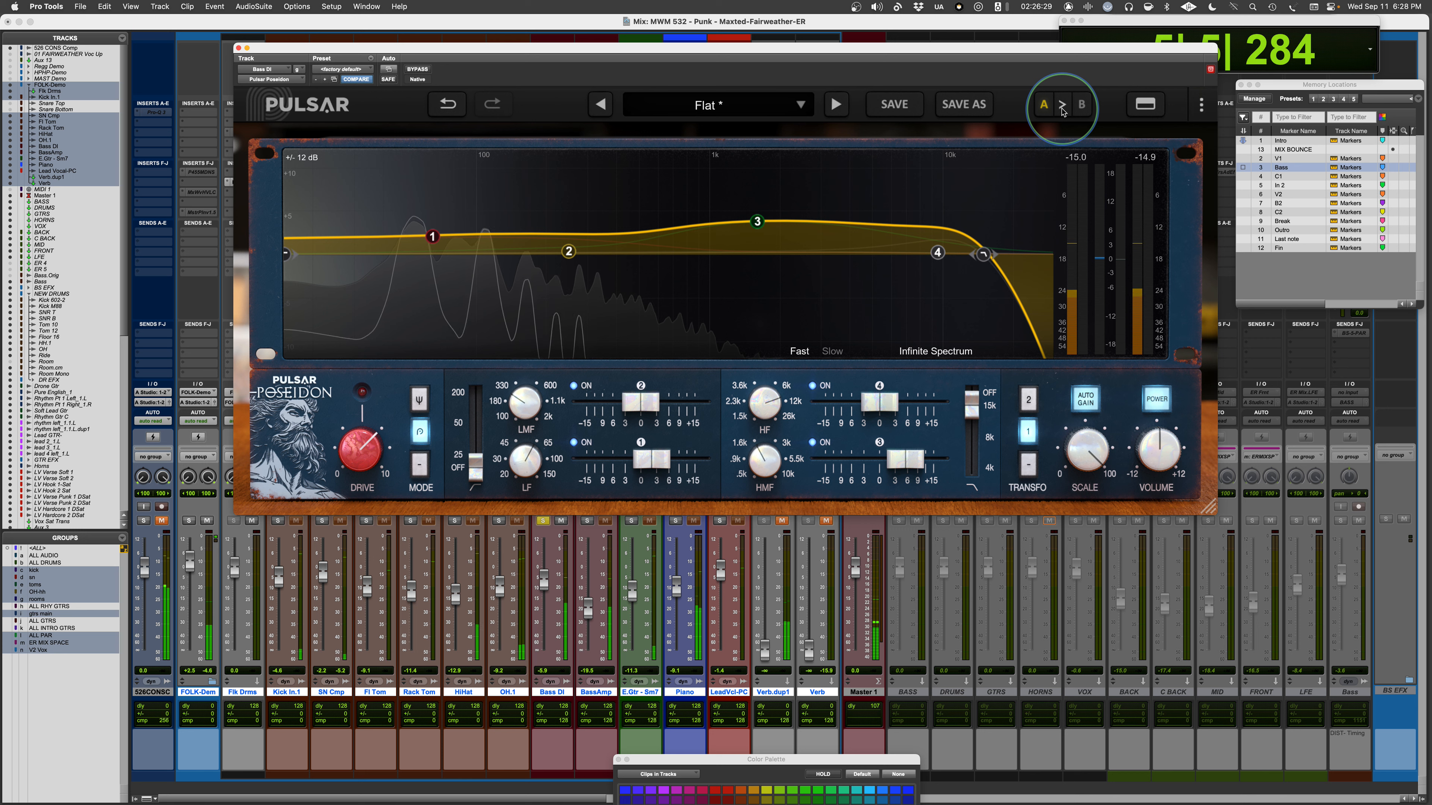
pyautogui.click(1081, 104)
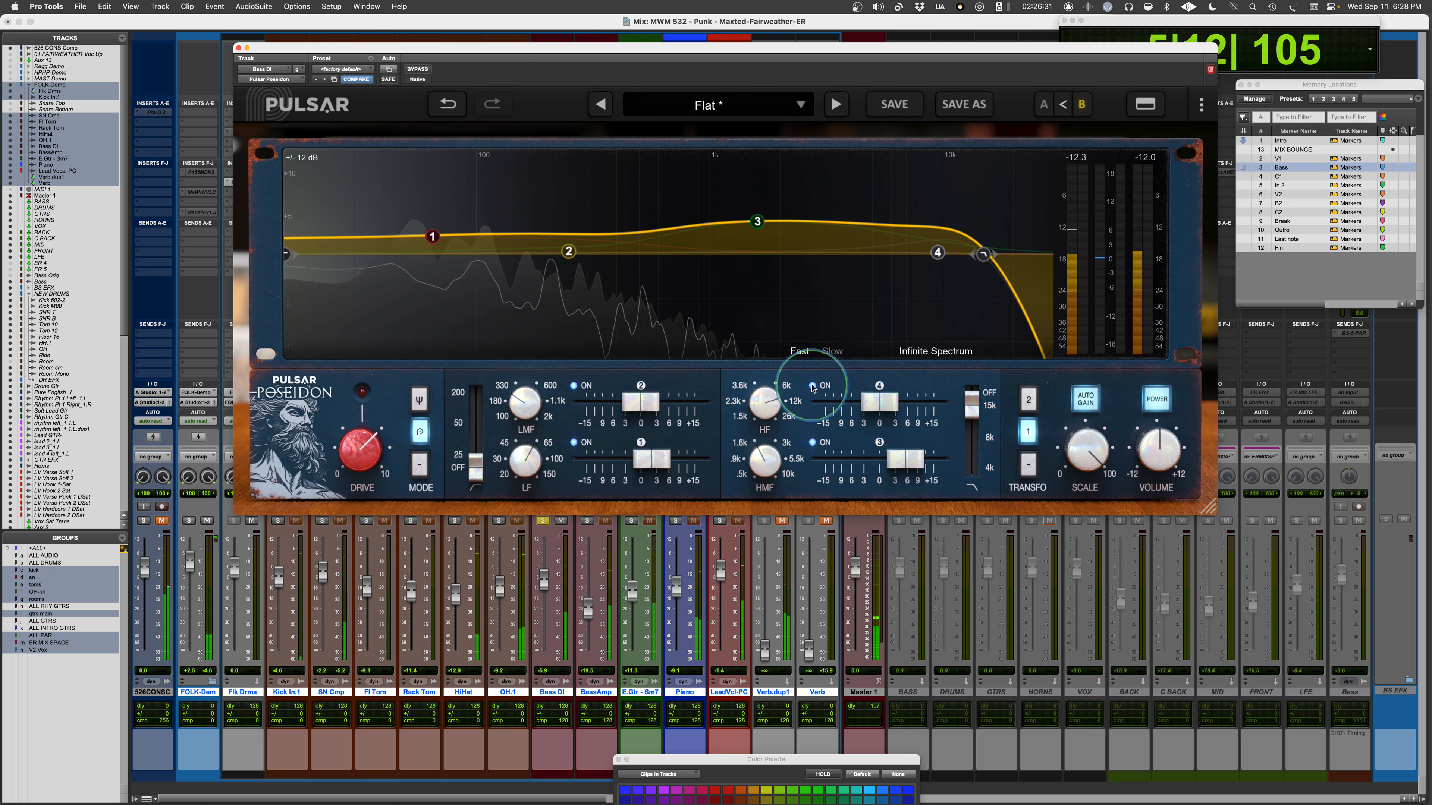
# Turn off all four EQ bands and set the low-pass filter to OFF.
pyautogui.click(813, 442)
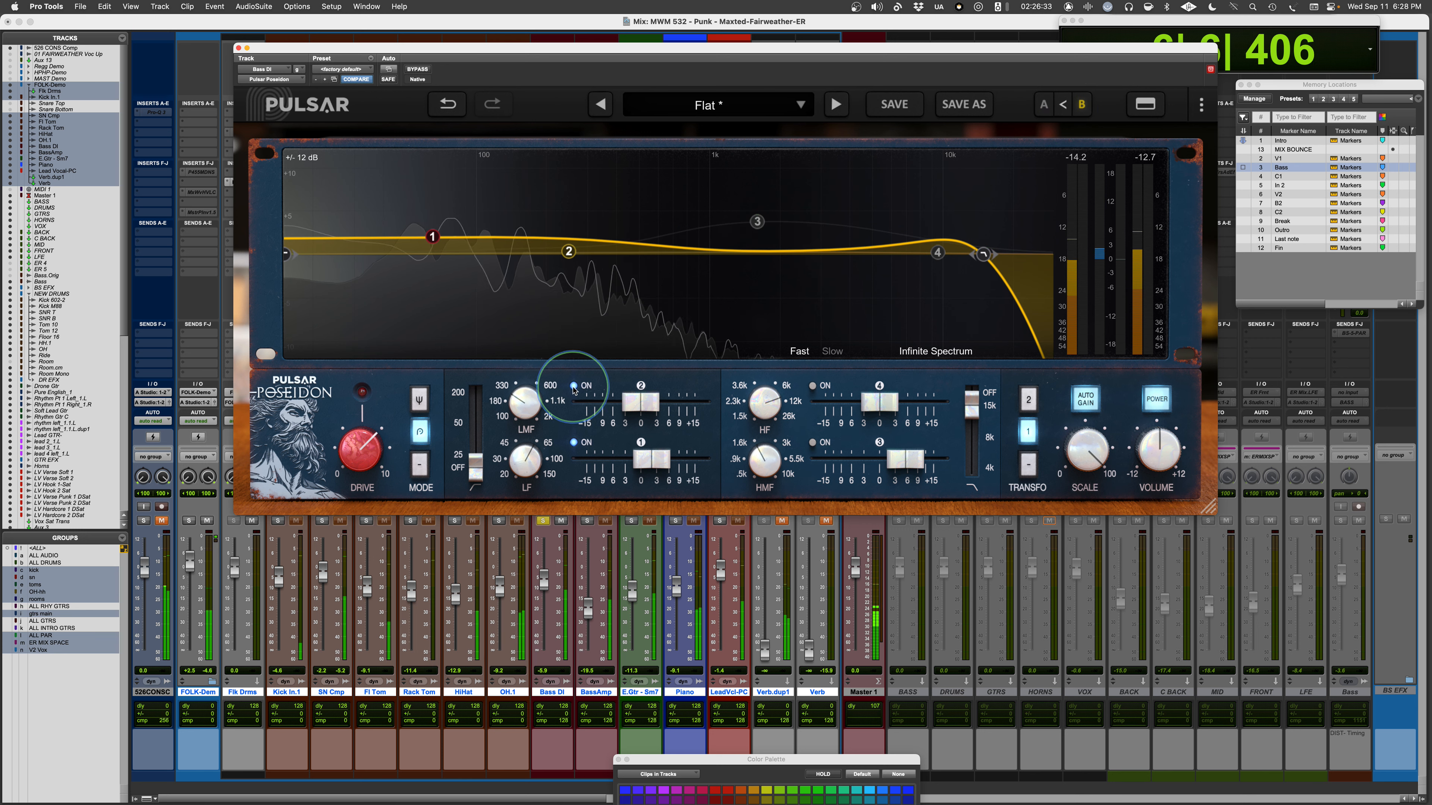
pyautogui.click(573, 386)
pyautogui.click(574, 442)
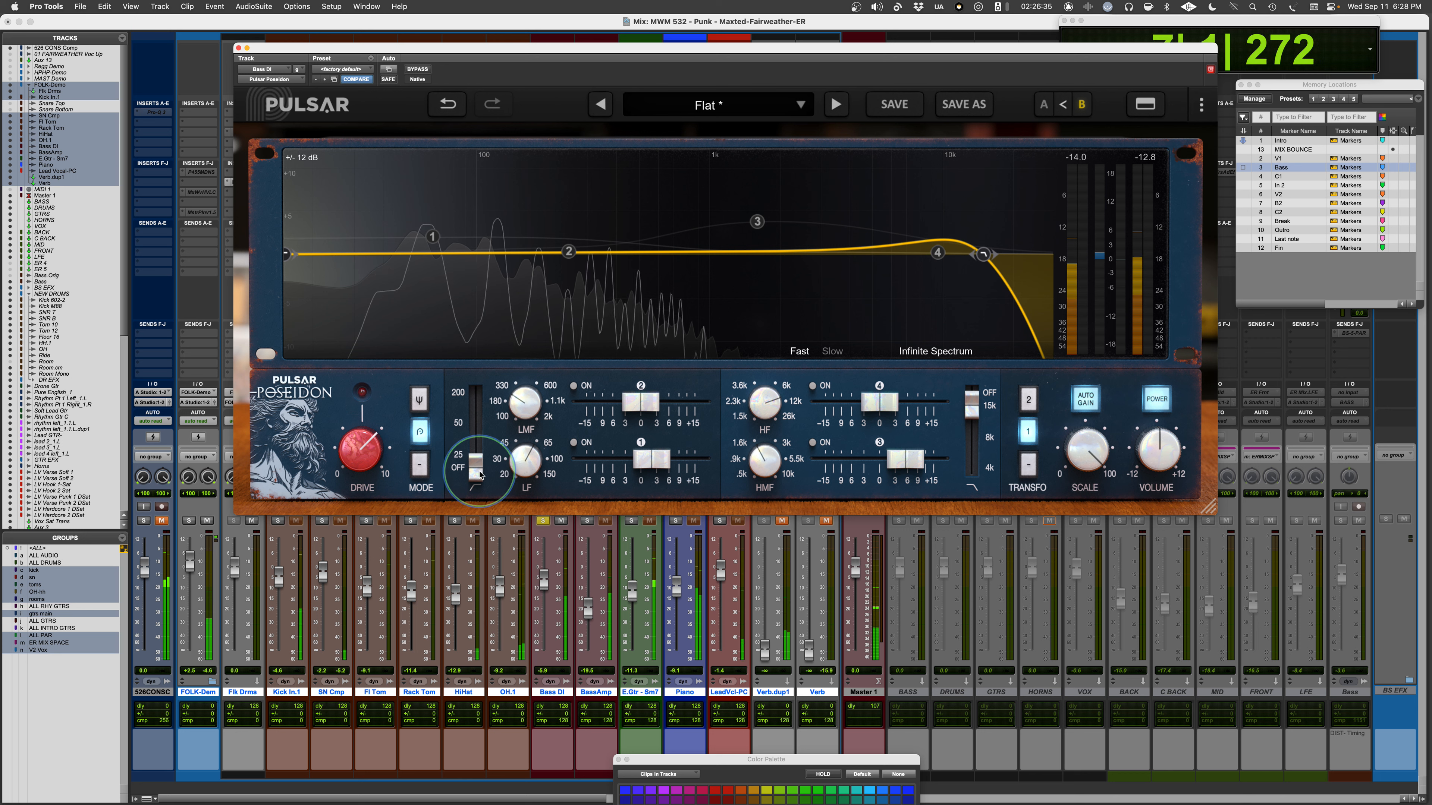
pyautogui.moveTo(997, 467); pyautogui.dragTo(997, 454)
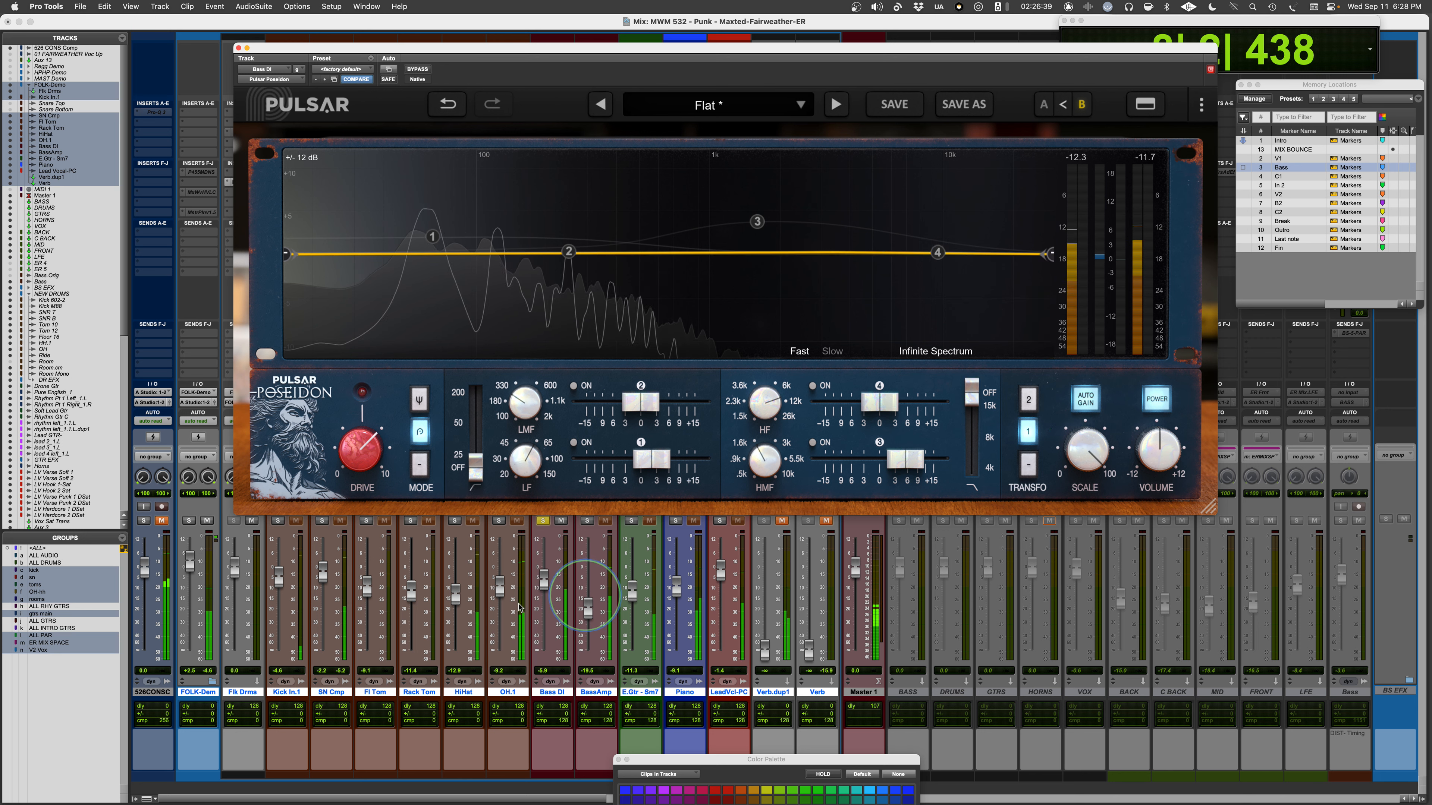
# Try the trident drive mode on the bass and set the drive to about 7.85 dB.
pyautogui.moveTo(360, 448); pyautogui.dragTo(356, 412)
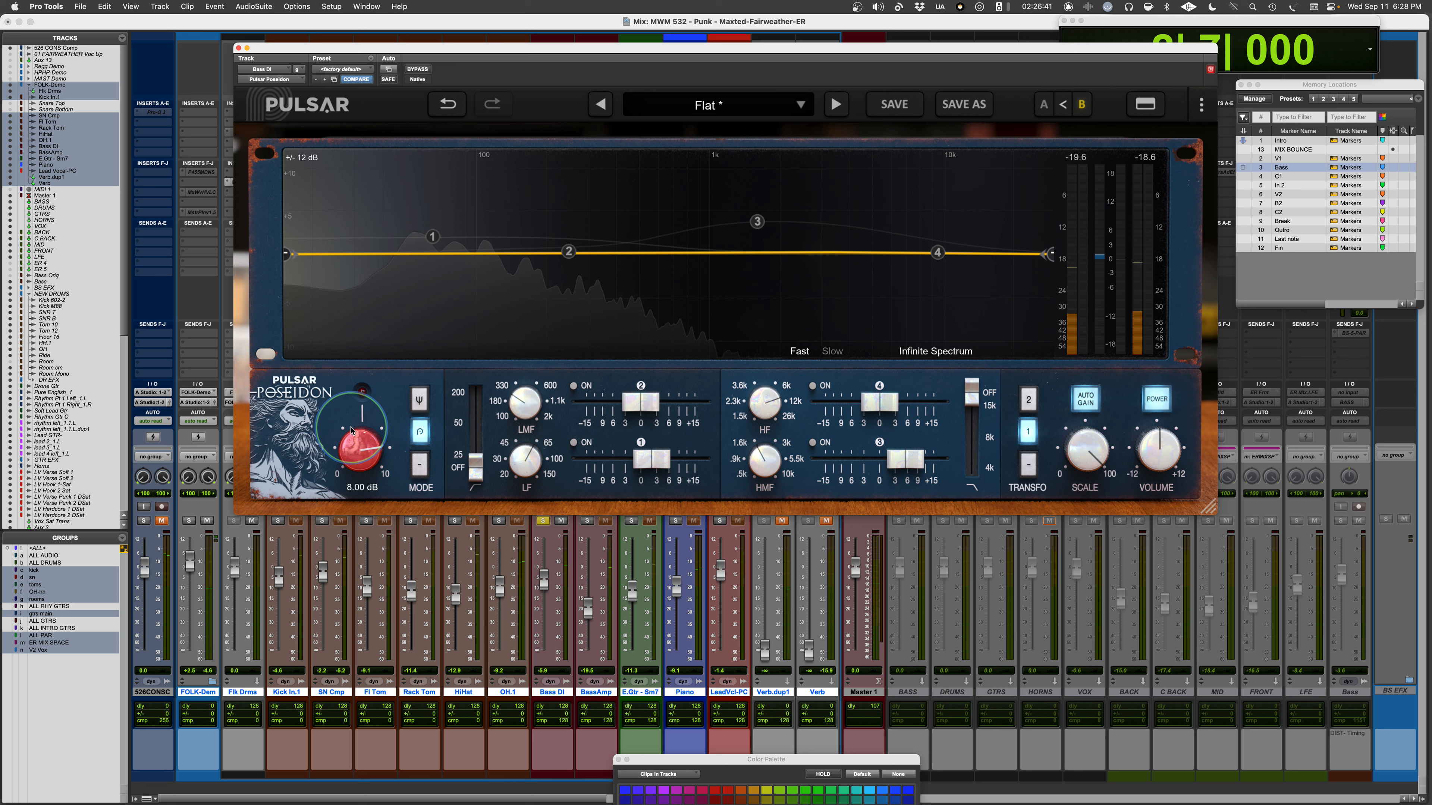
pyautogui.click(414, 391)
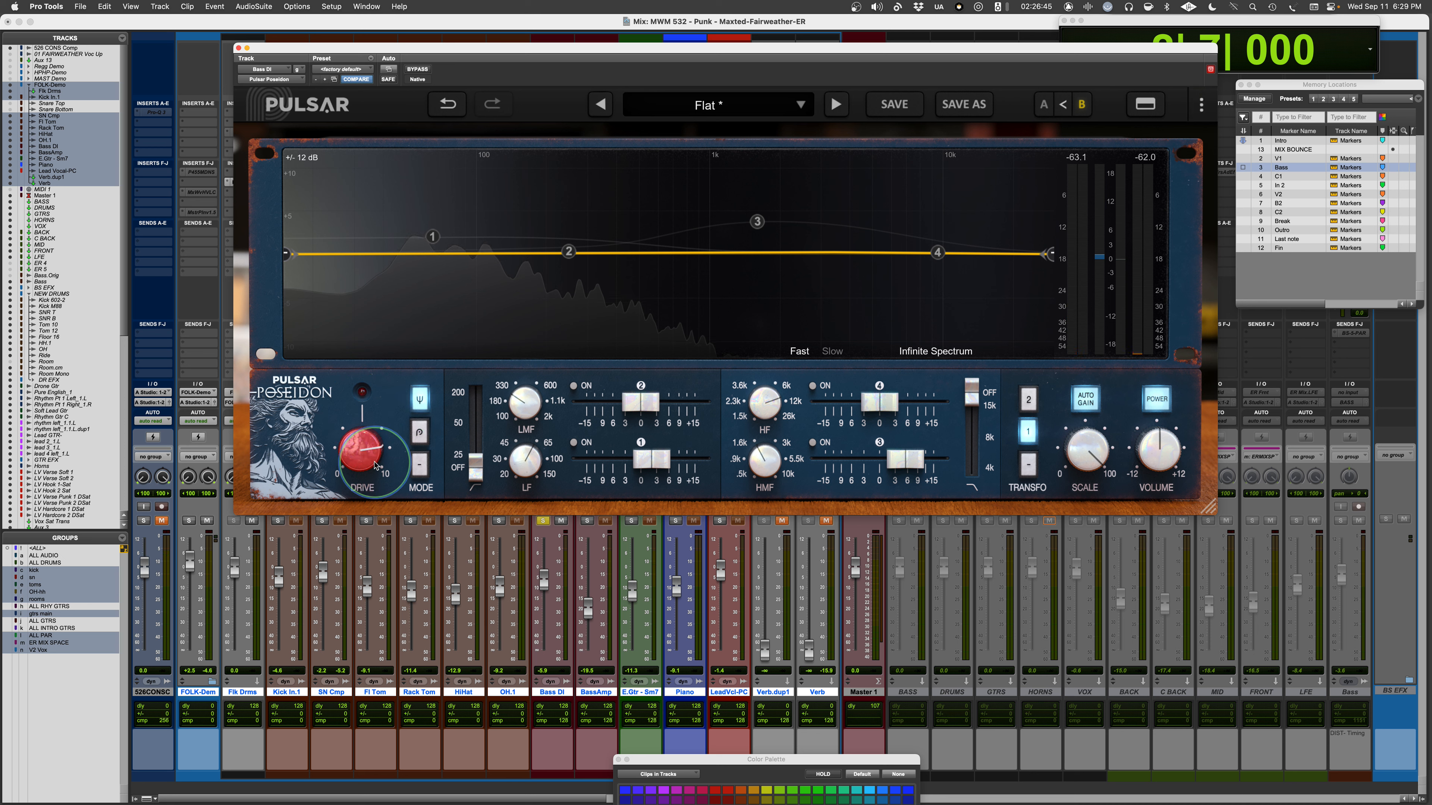
pyautogui.moveTo(371, 464); pyautogui.dragTo(361, 430)
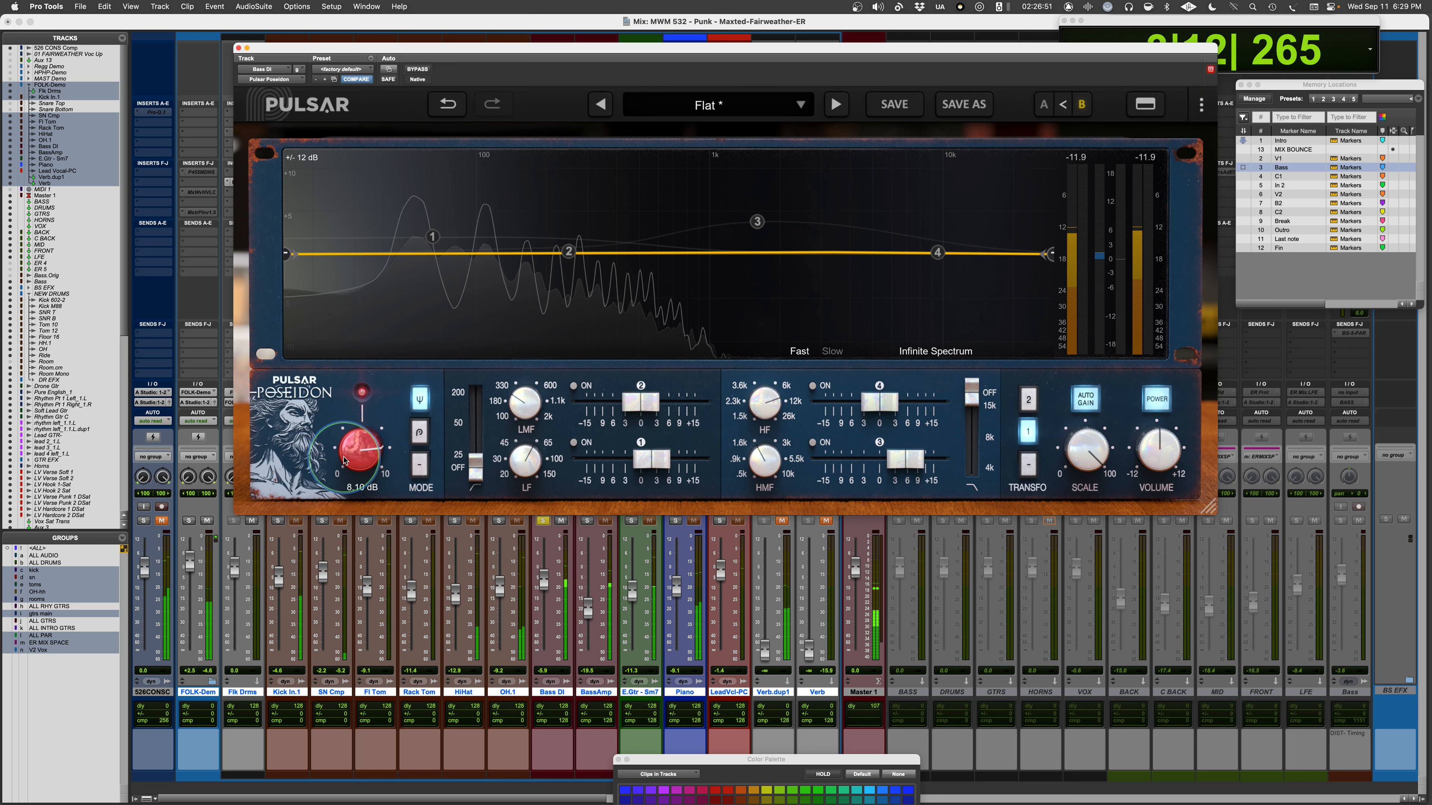
pyautogui.click(419, 401)
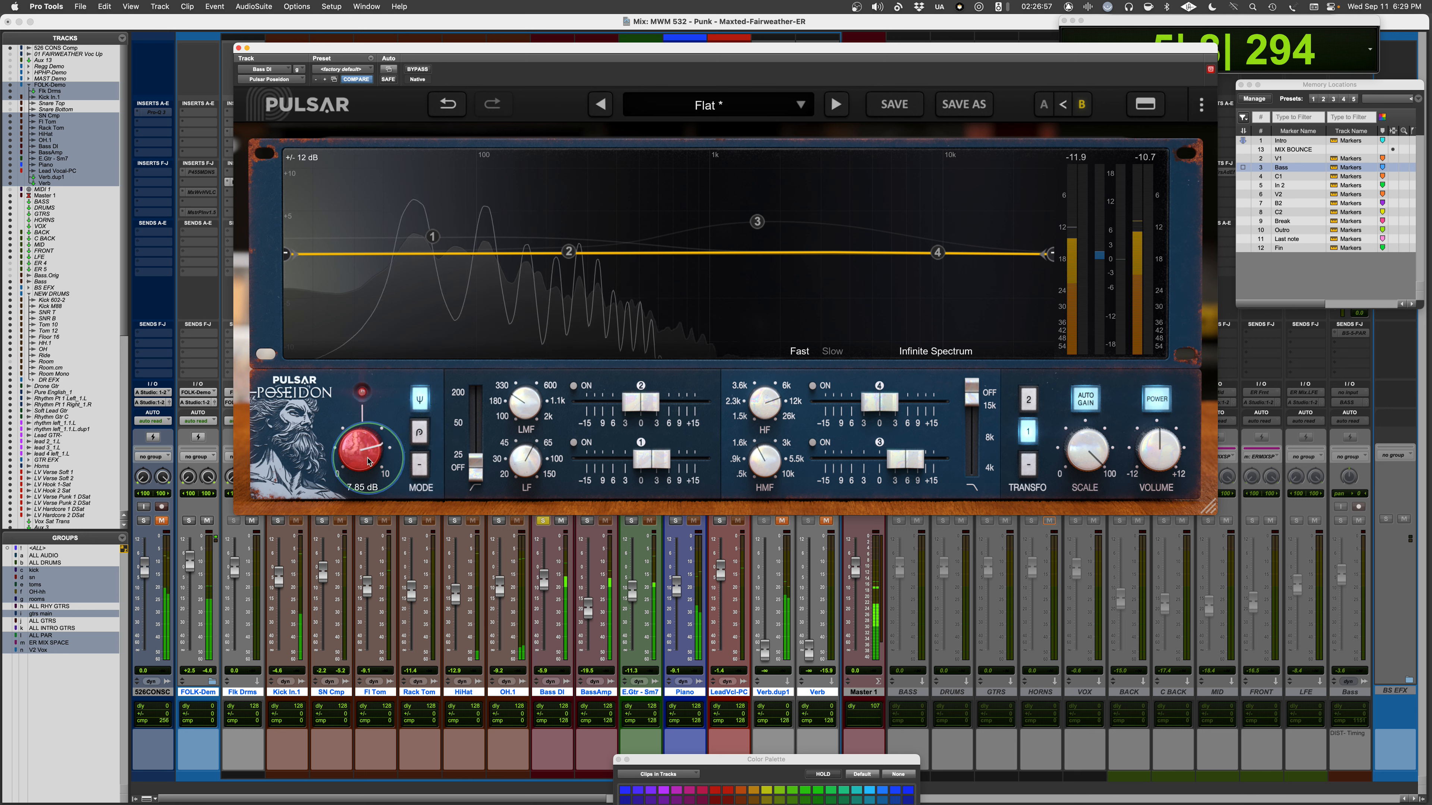
# Switch to the middle drive mode and compare the driven bass against the bypassed signal.
pyautogui.click(419, 433)
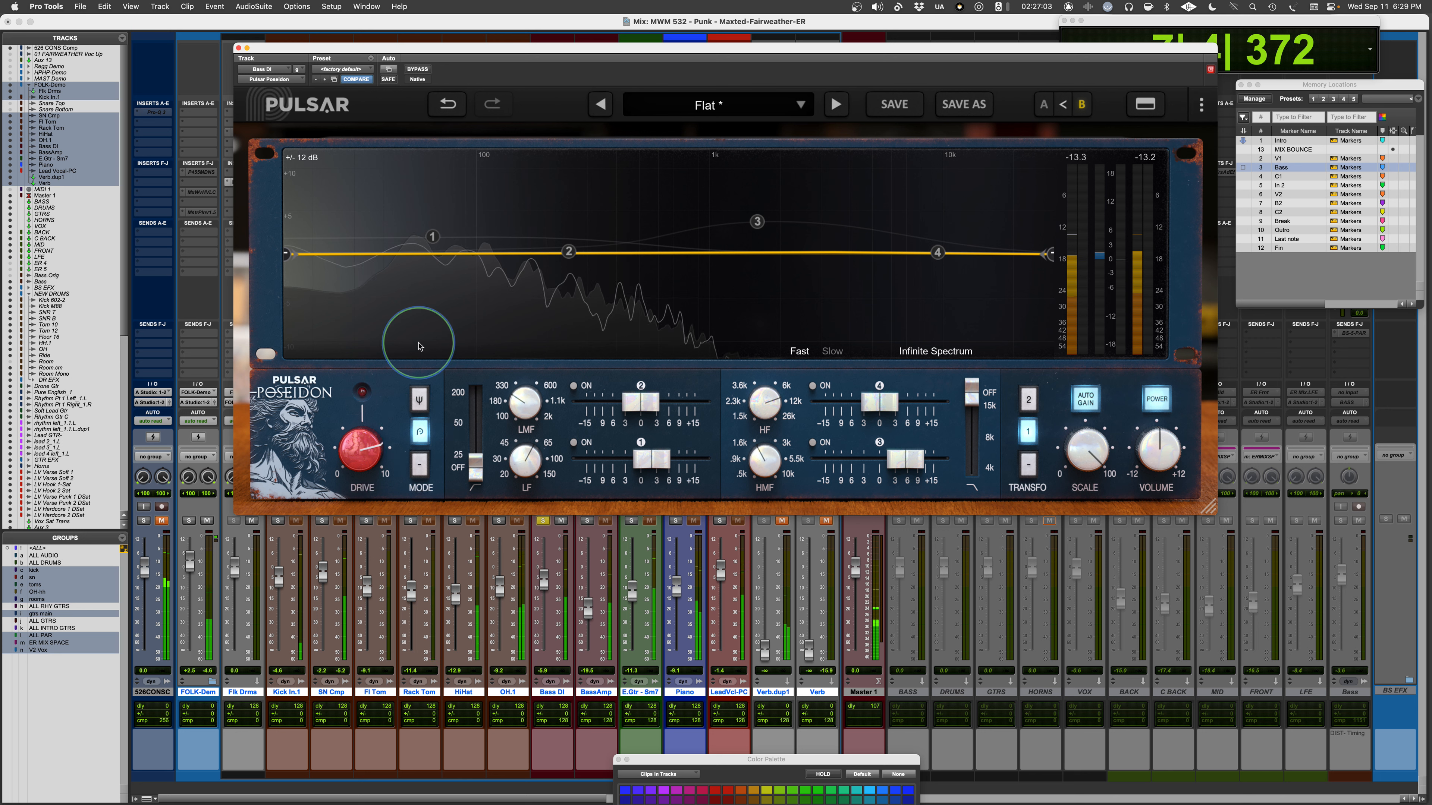
pyautogui.click(419, 69)
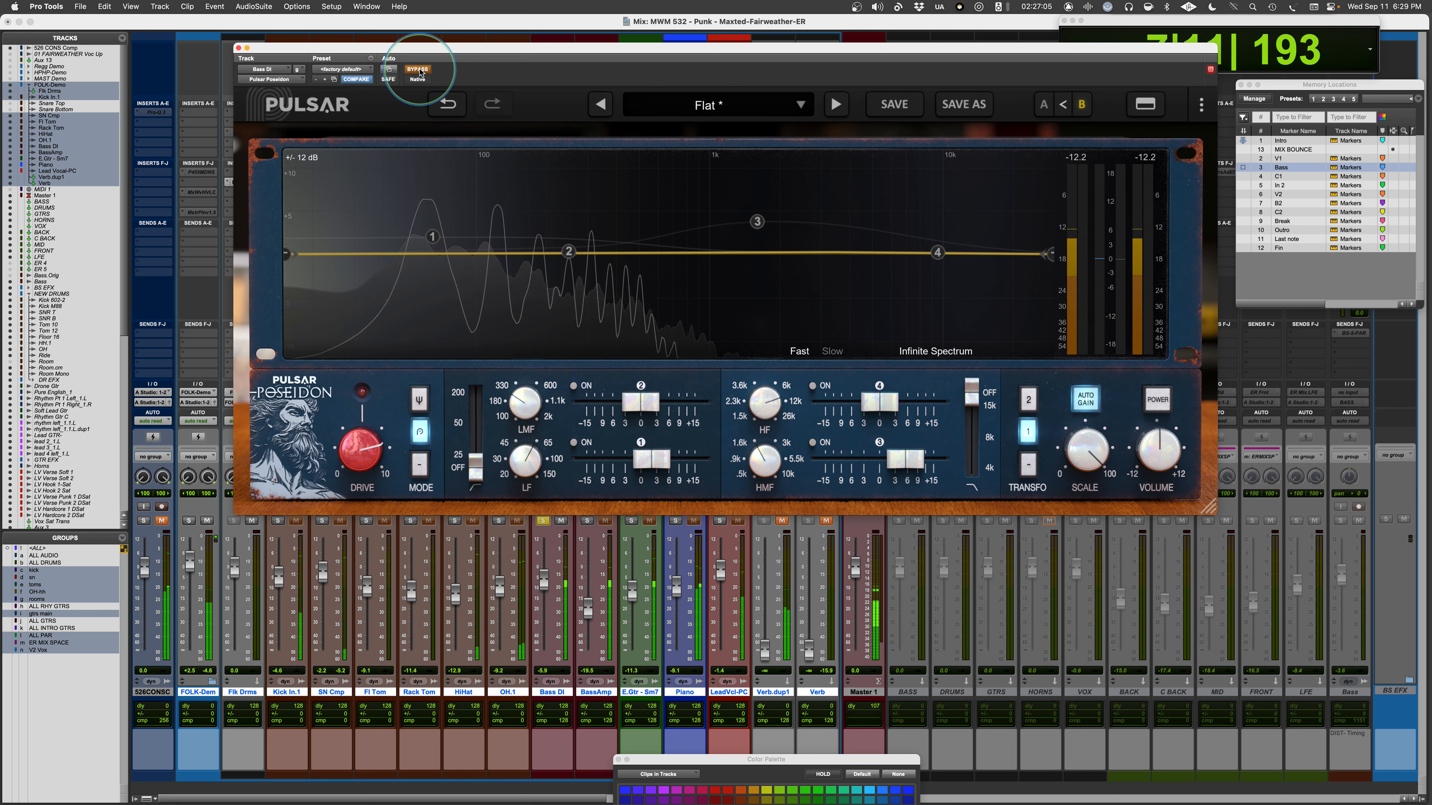
pyautogui.click(418, 69)
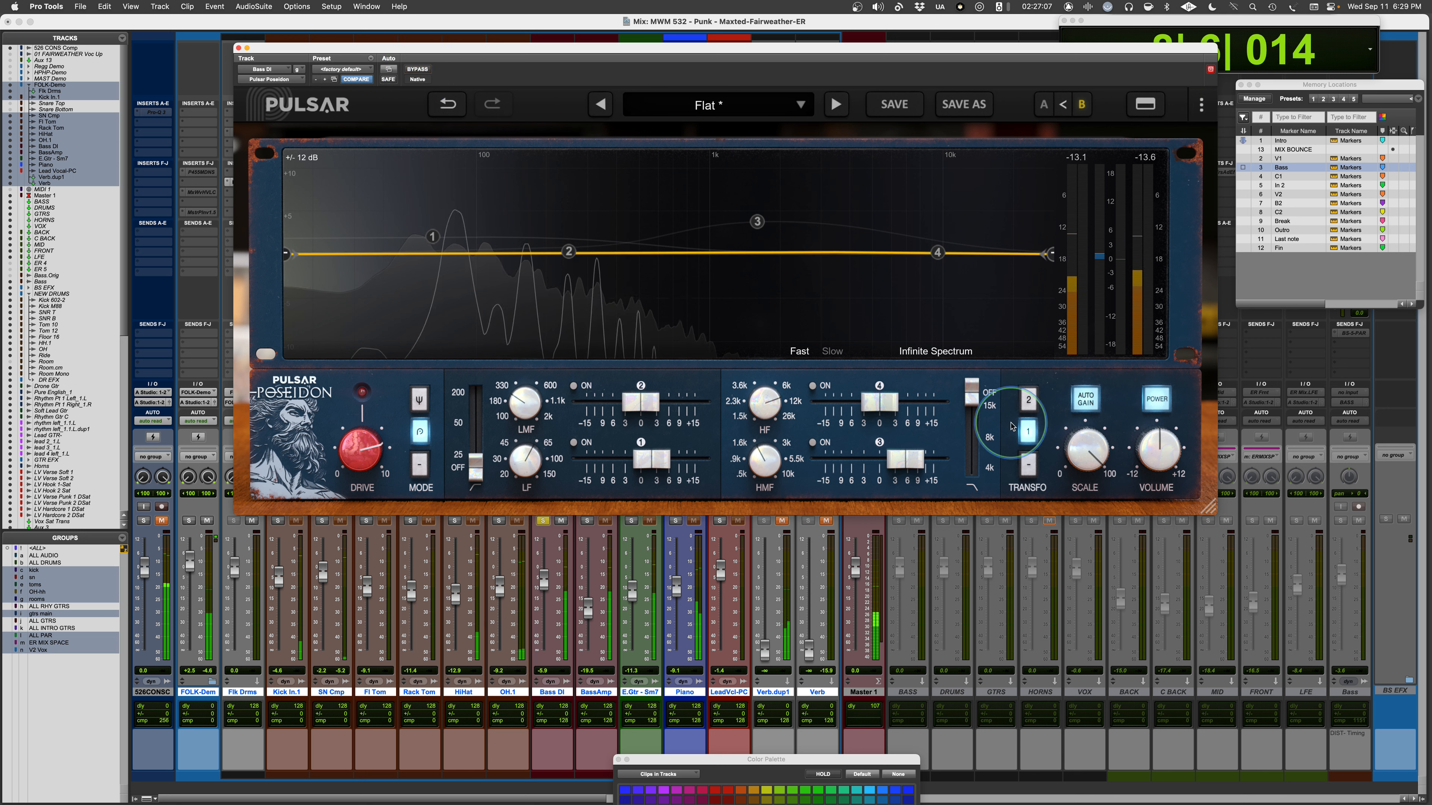
# Turn on band 1, boost it to 4.95 dB and lower its frequency to about 30 Hz.
pyautogui.click(574, 442)
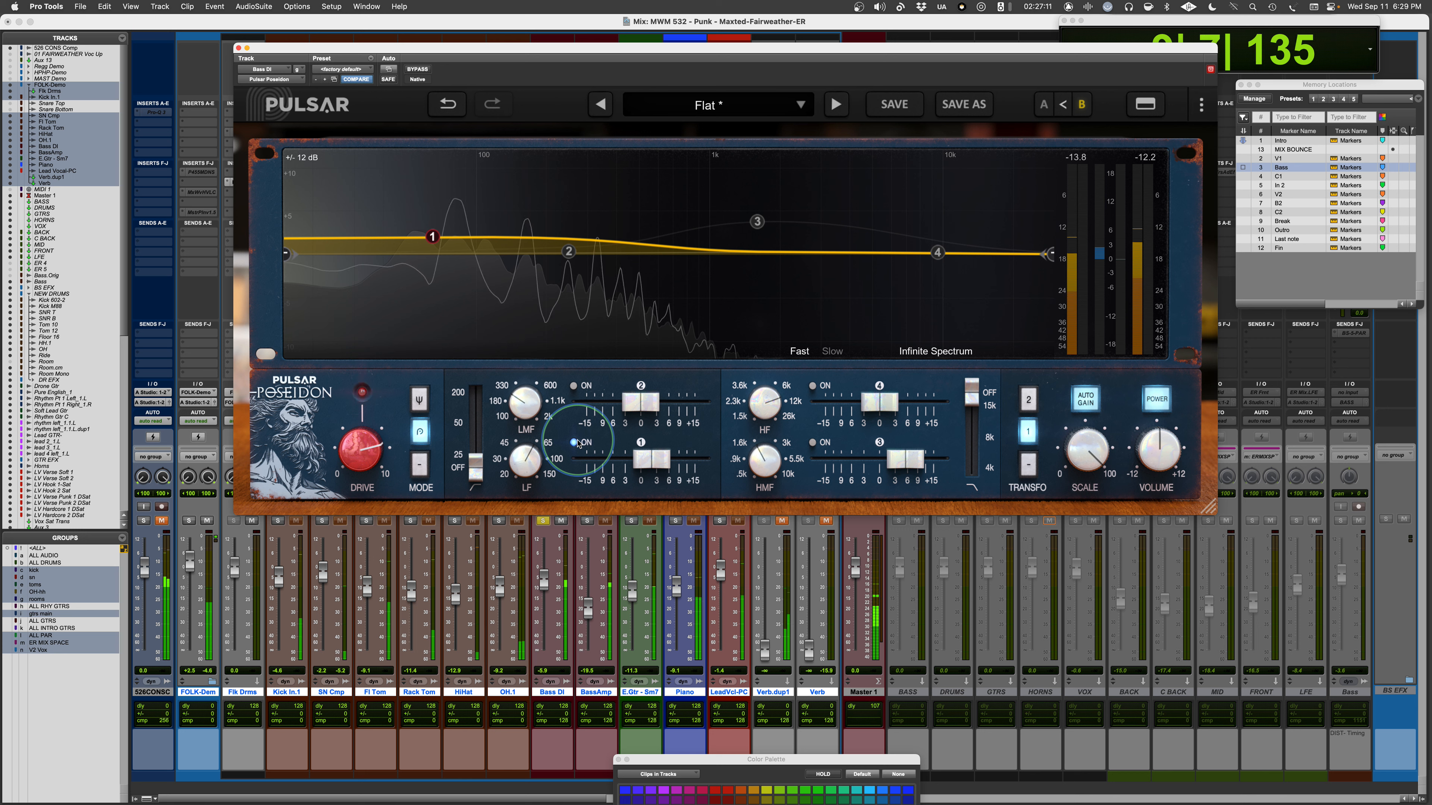
pyautogui.moveTo(655, 461); pyautogui.dragTo(671, 466)
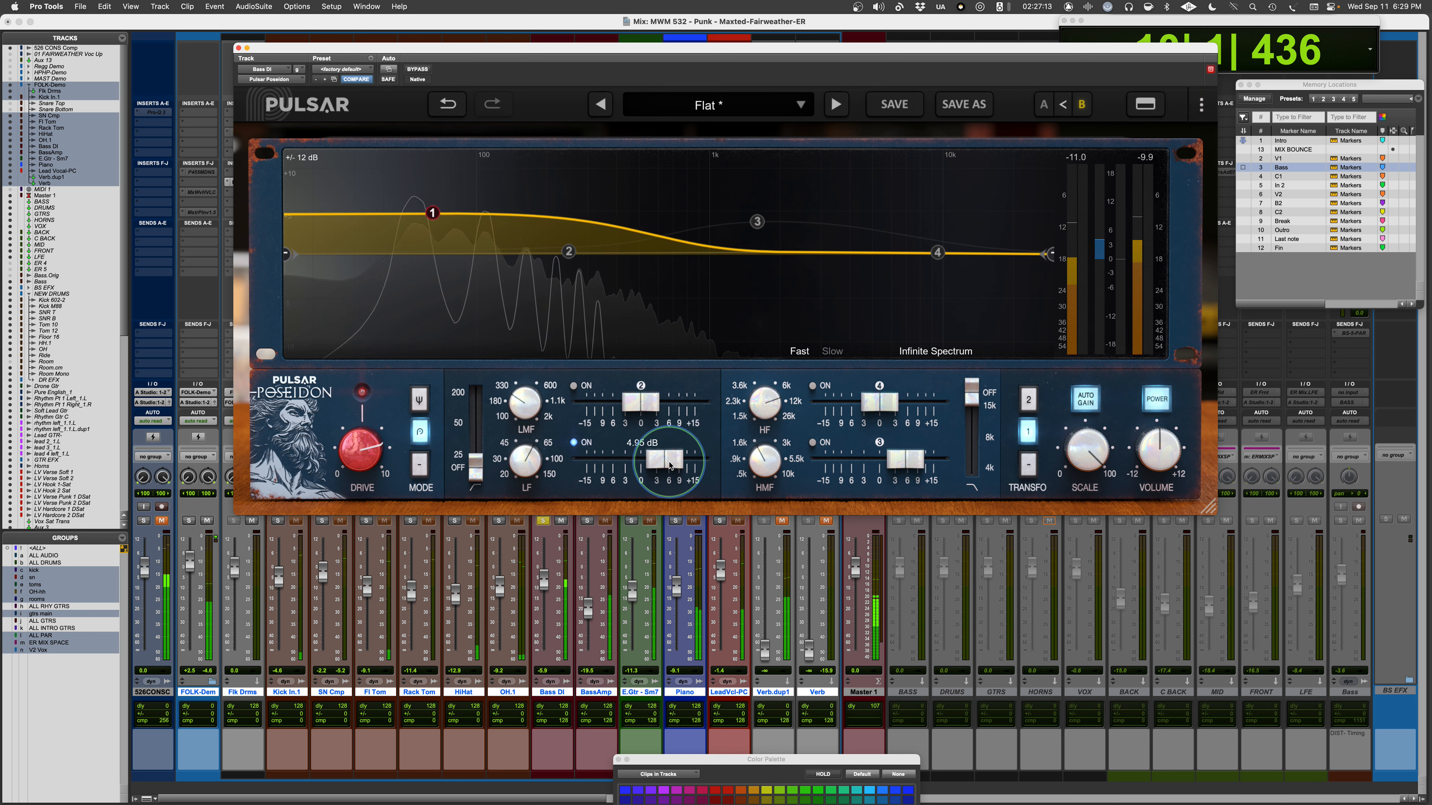
pyautogui.moveTo(524, 458); pyautogui.dragTo(509, 536)
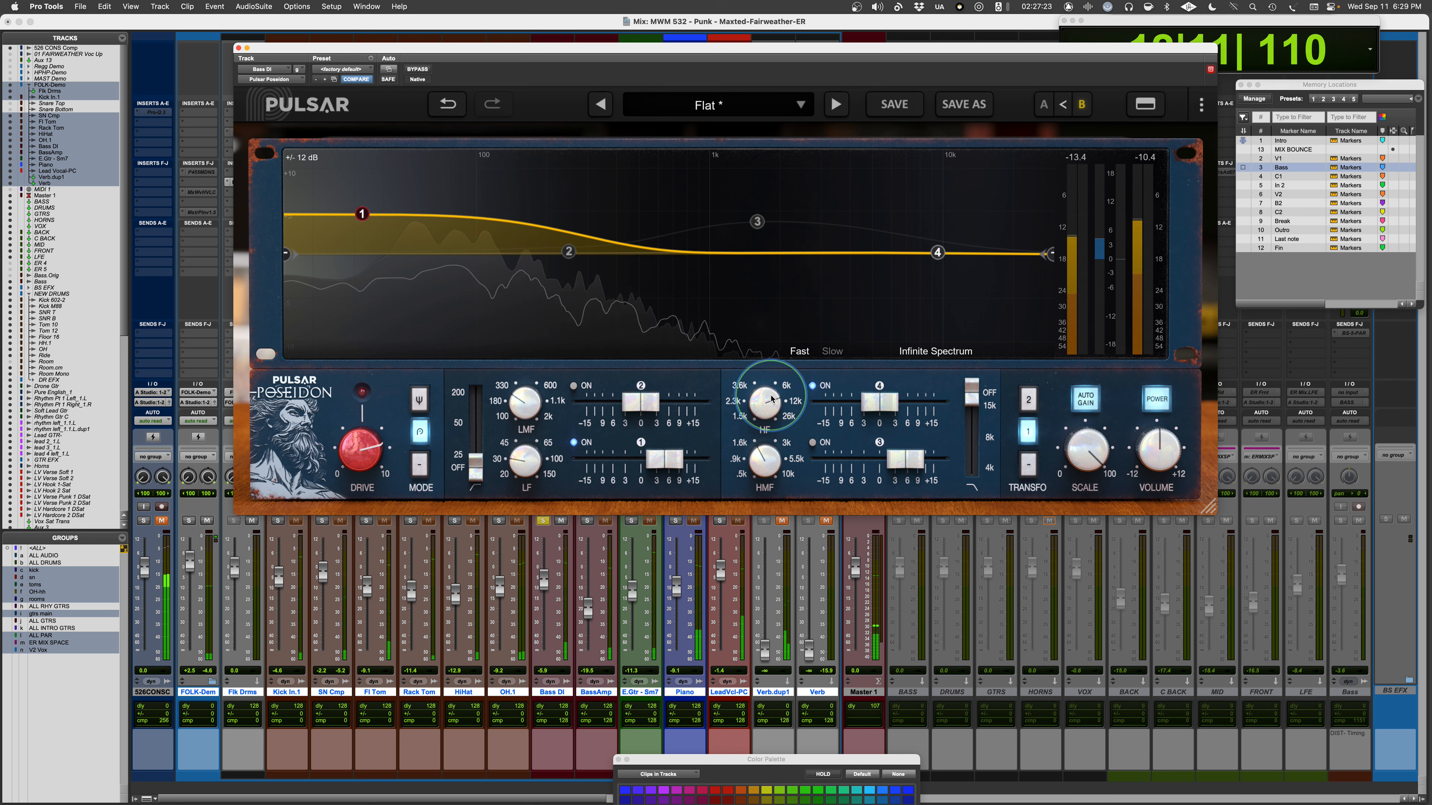
# Turn on band 4 with its frequency at 1.50 kHz, and turn on band 3 with 4.95 dB of gain.
pyautogui.moveTo(770, 401); pyautogui.dragTo(615, 615)
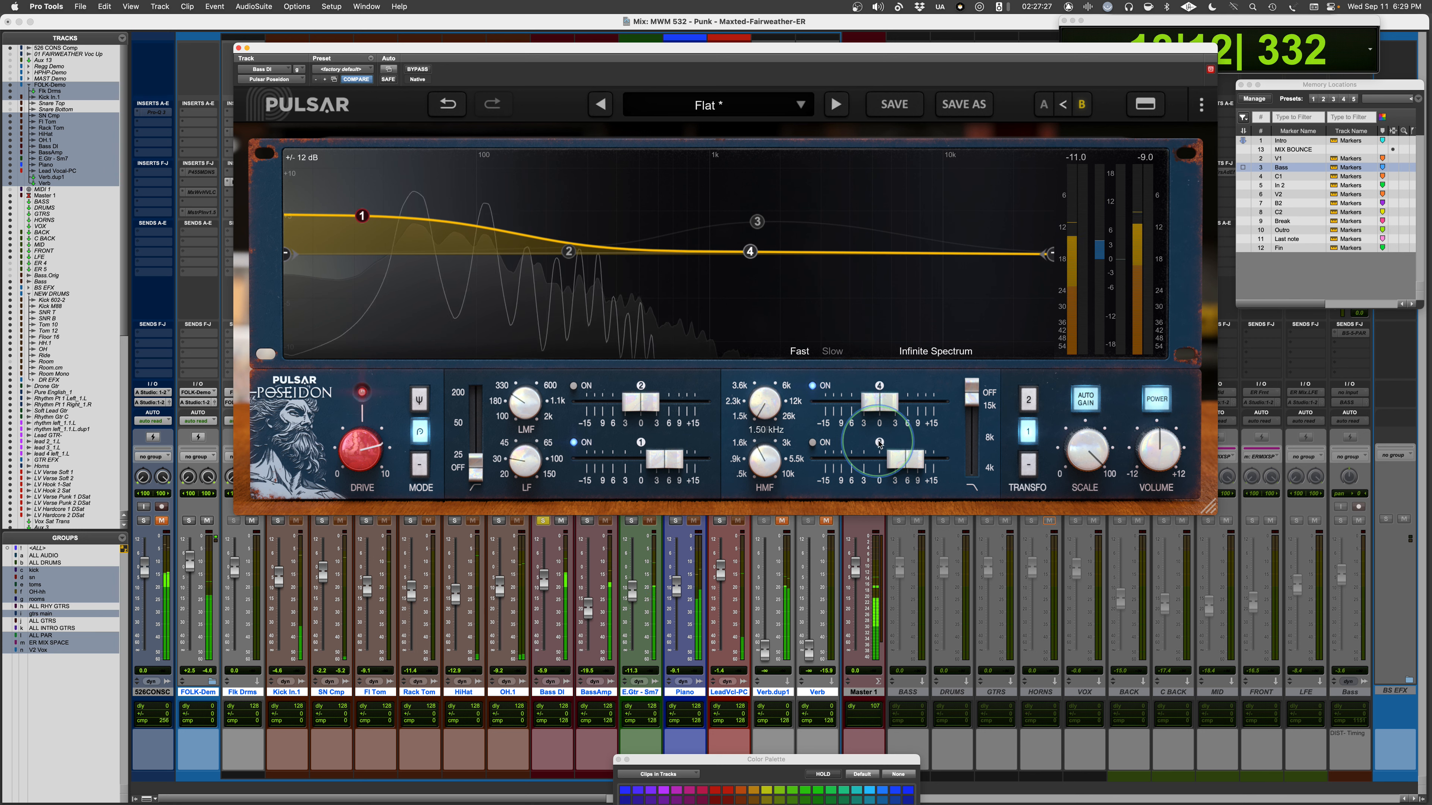
pyautogui.click(819, 443)
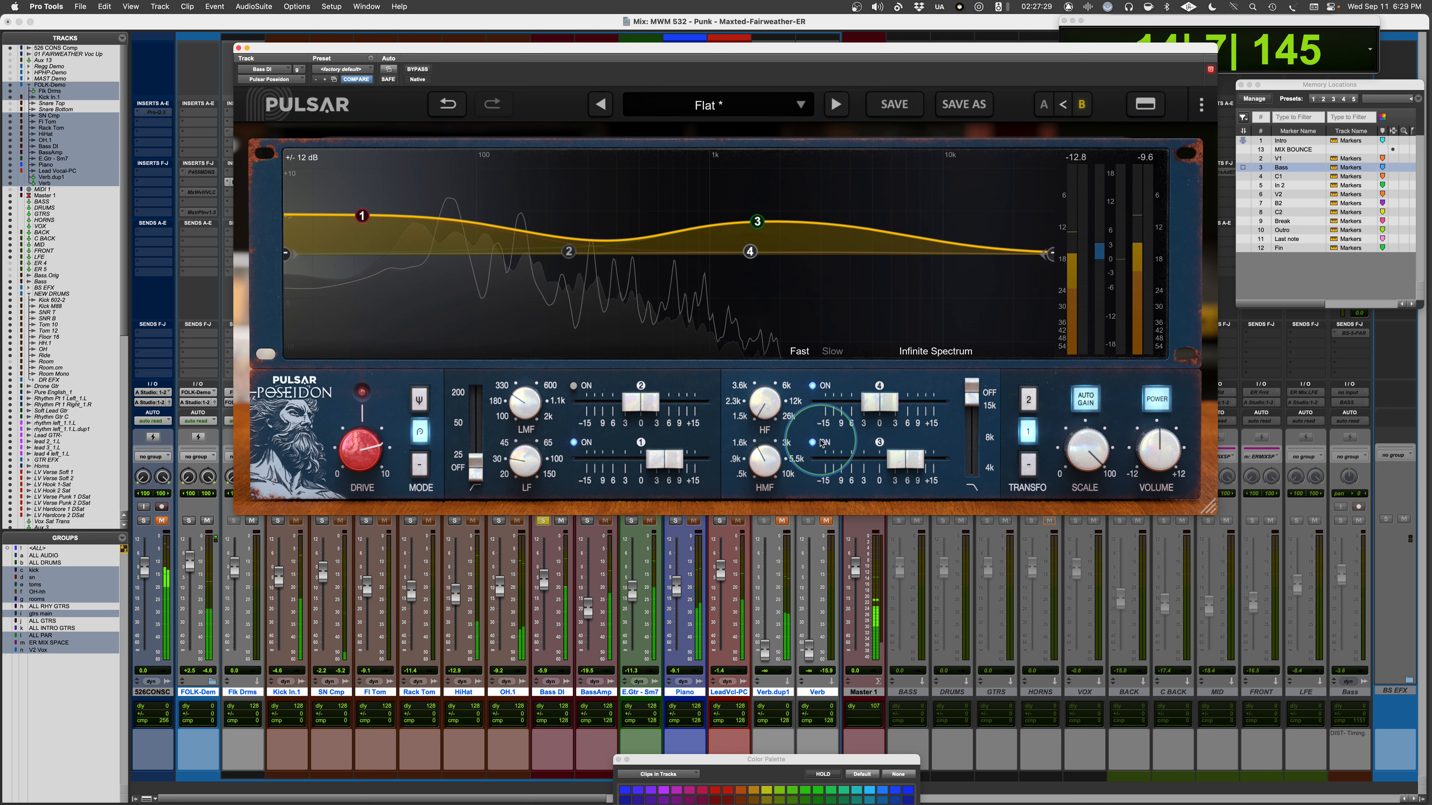
pyautogui.moveTo(904, 459); pyautogui.dragTo(899, 461)
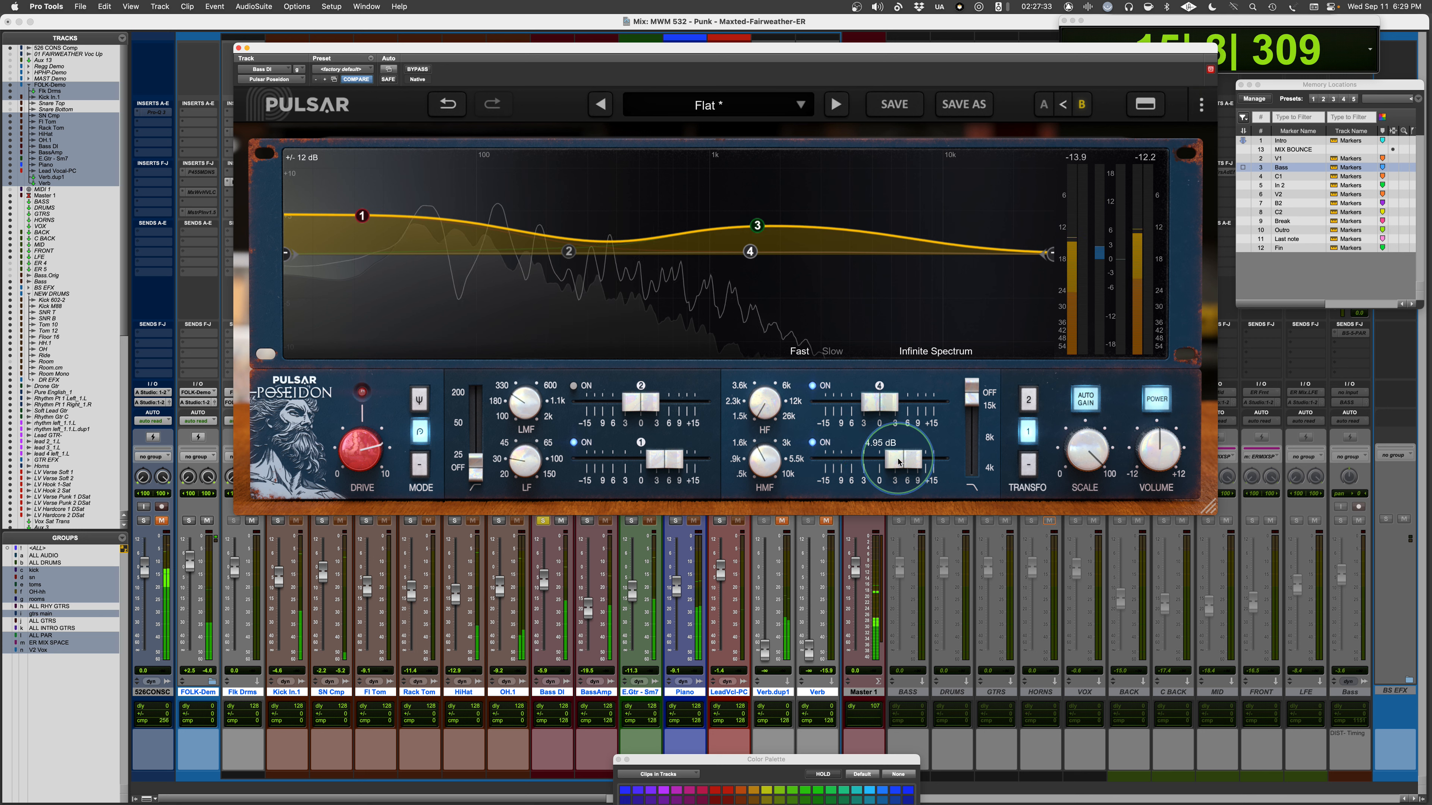
# Turn on band 2, set its frequency to about 364.6 Hz and cut its gain to -5.38 dB.
pyautogui.moveTo(562, 255)
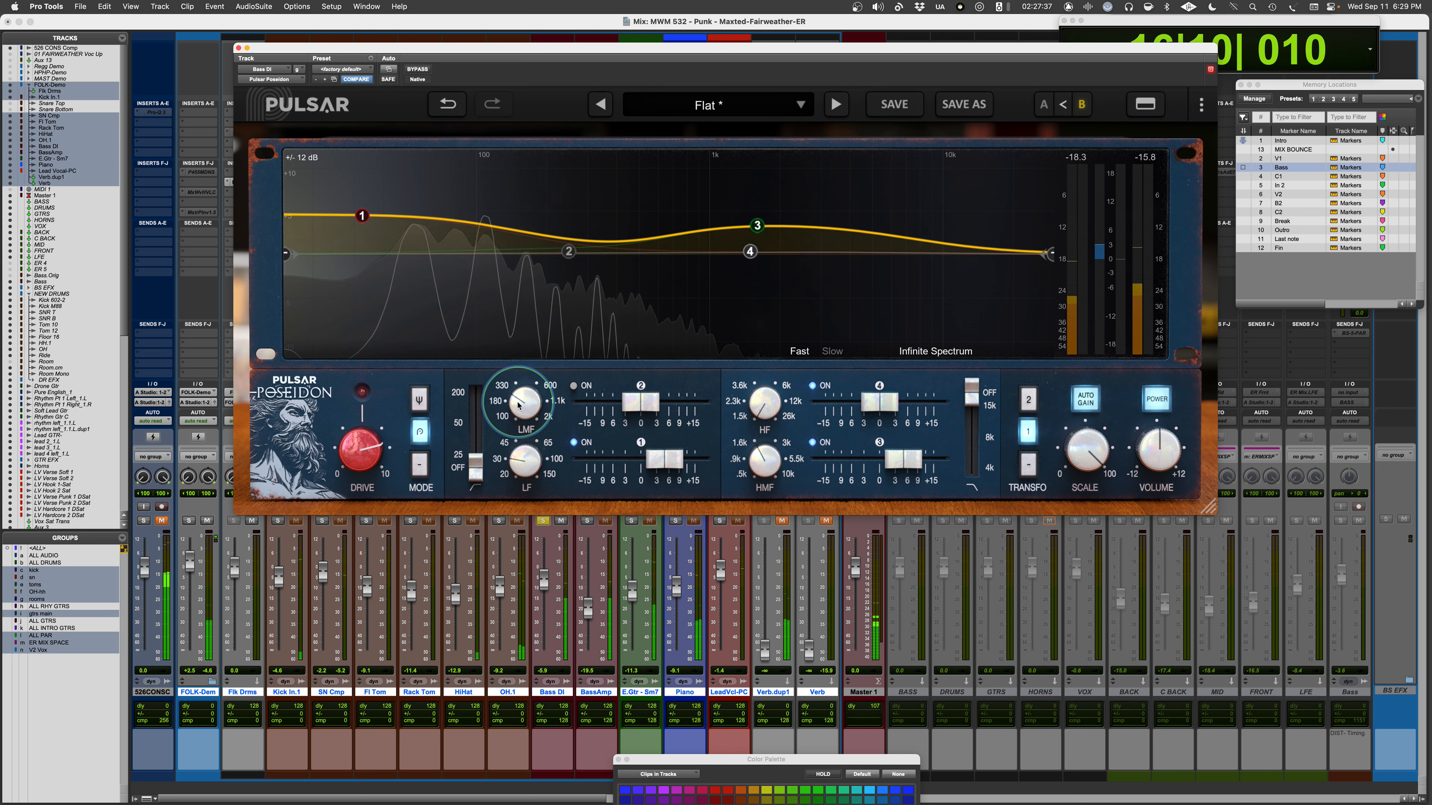
pyautogui.moveTo(521, 406); pyautogui.dragTo(491, 386)
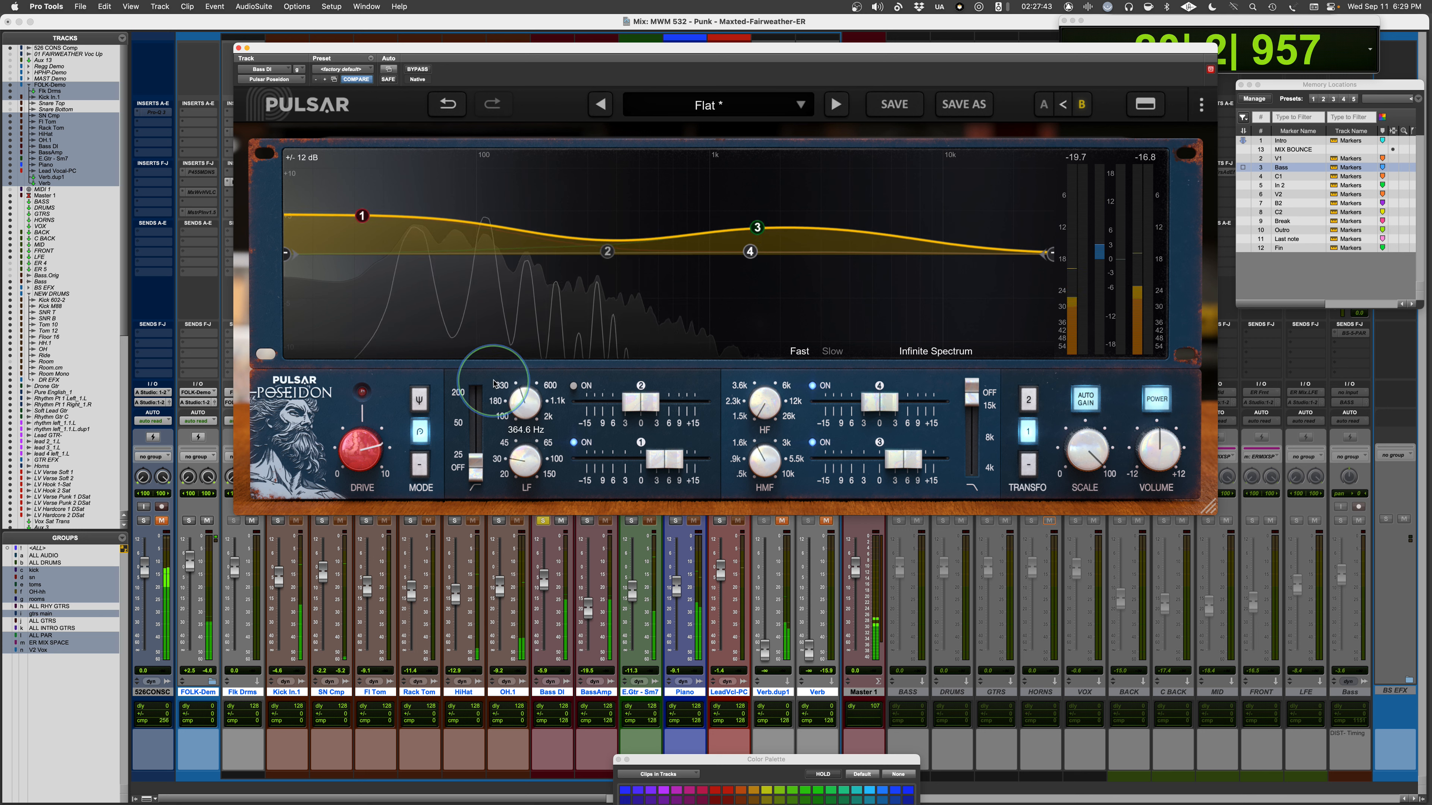
pyautogui.moveTo(641, 402); pyautogui.dragTo(620, 405)
pyautogui.click(575, 387)
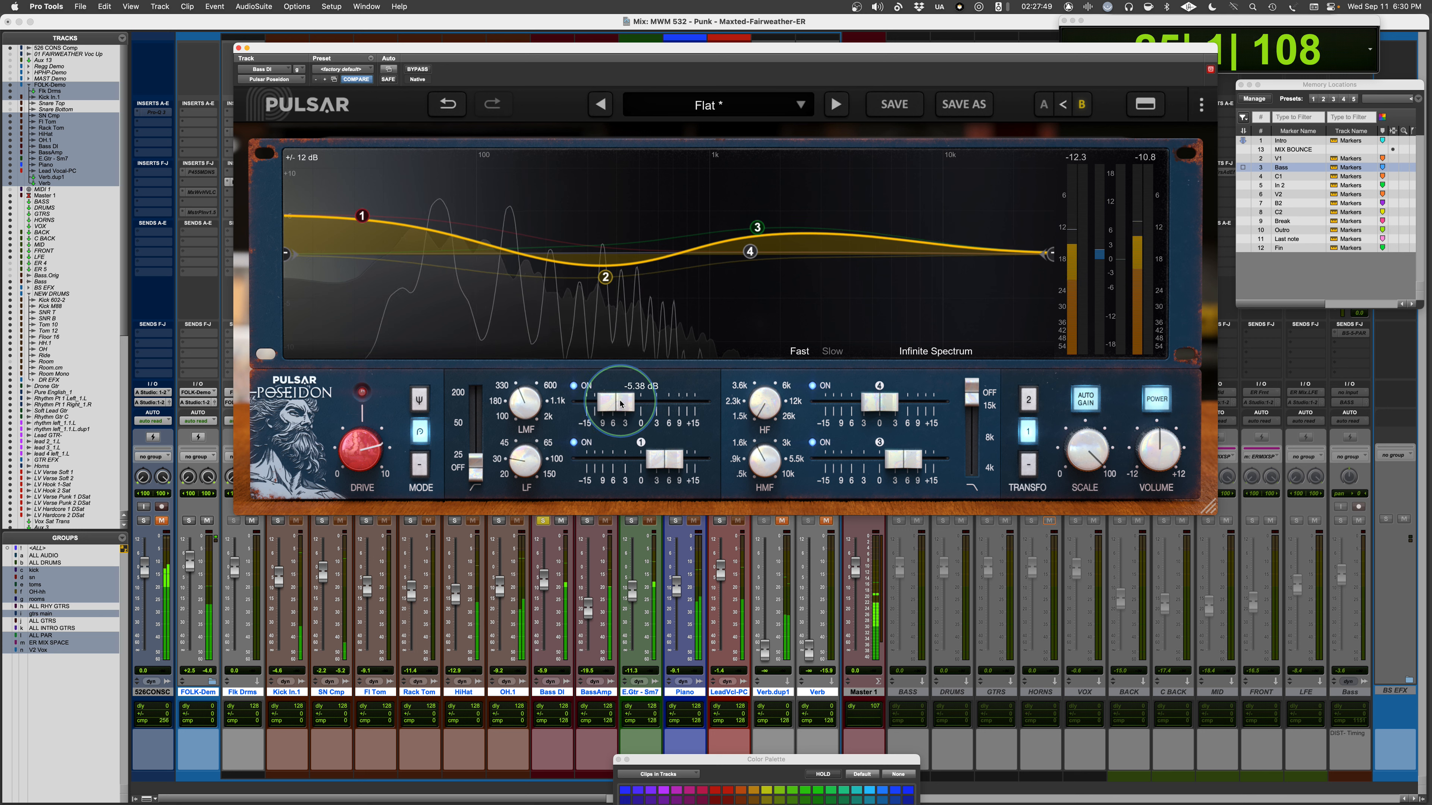
# Set band 2's gain to -1.95 dB, compare the bass with the EQ bypassed and active, and stop playback.
pyautogui.click(416, 70)
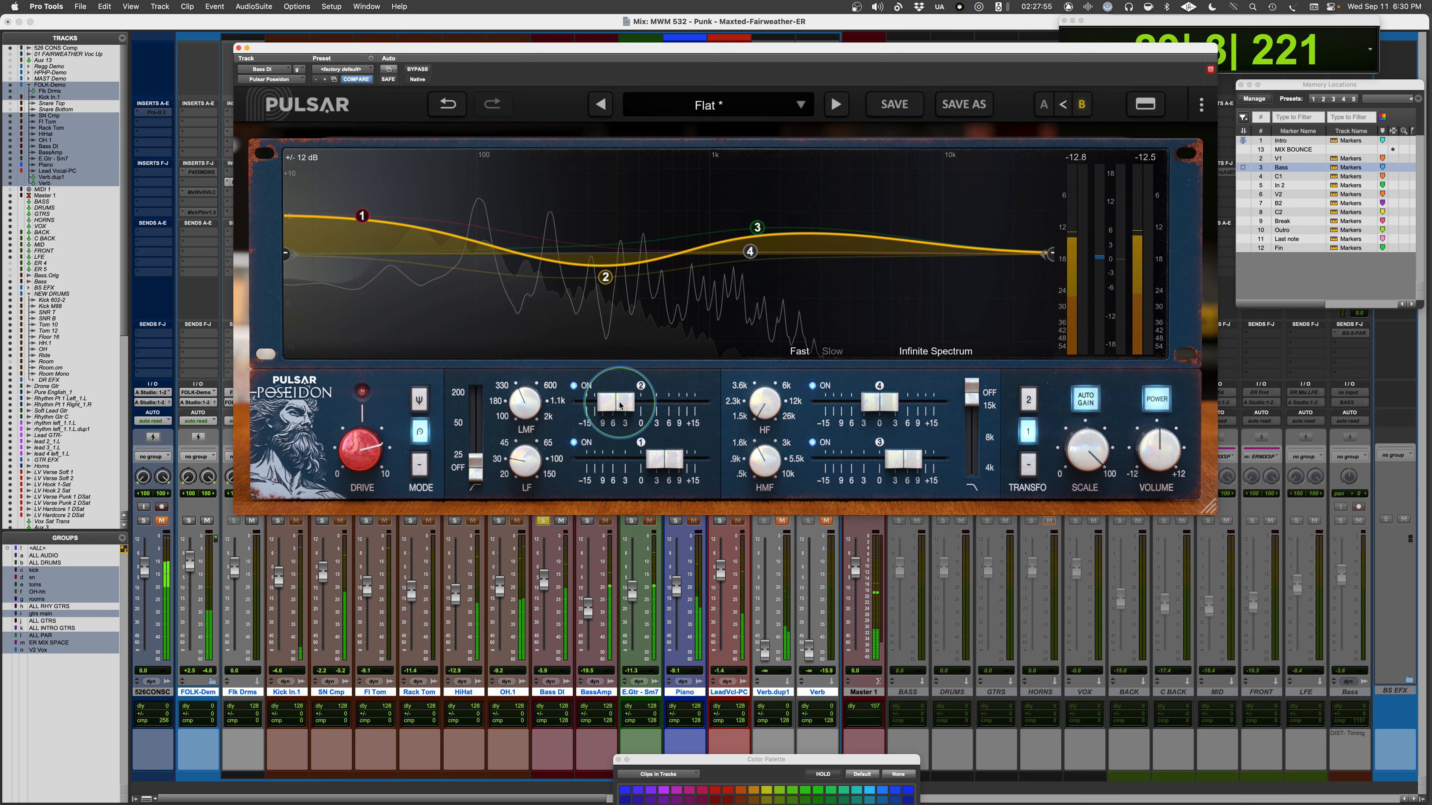
pyautogui.moveTo(619, 402); pyautogui.dragTo(634, 404)
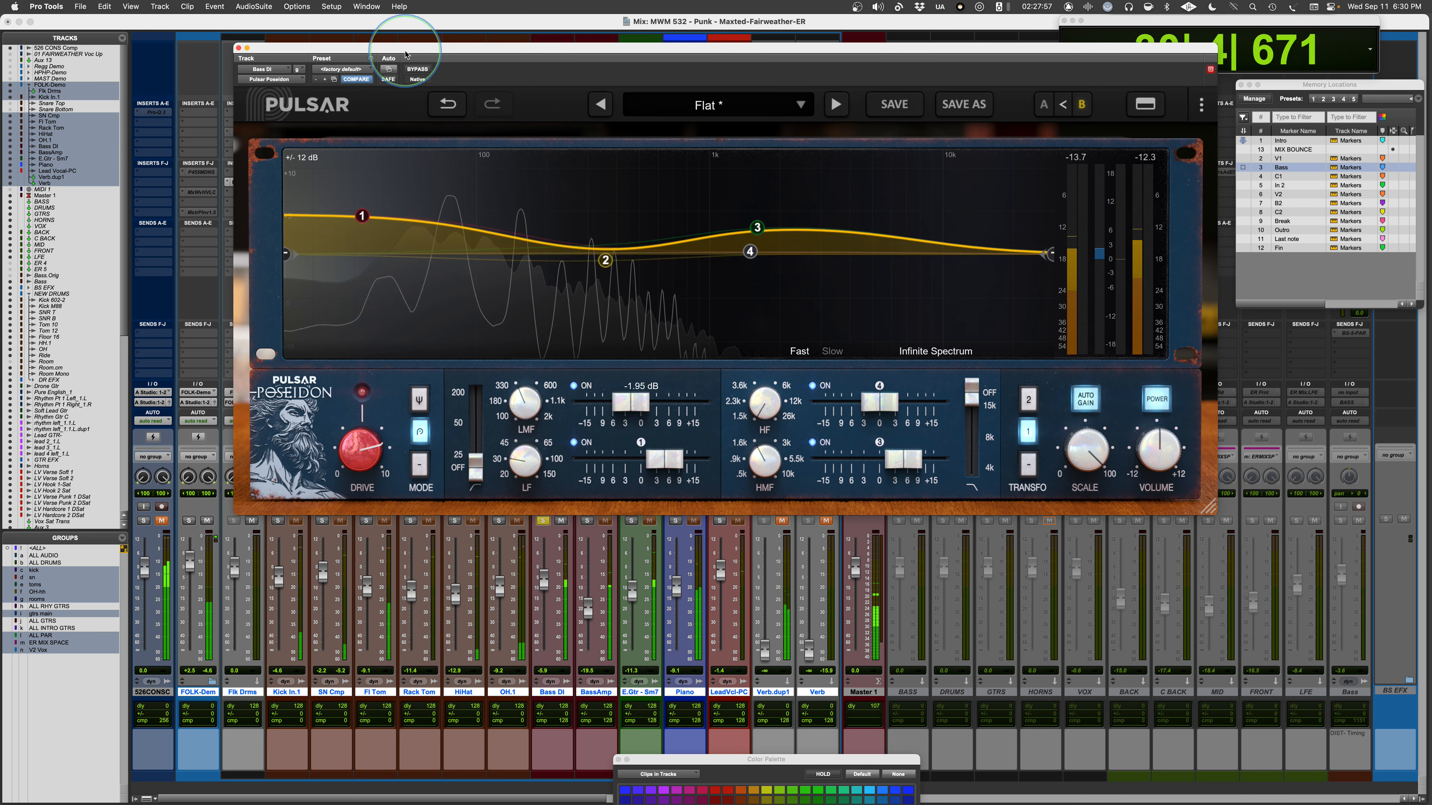
pyautogui.click(417, 69)
pyautogui.click(417, 69)
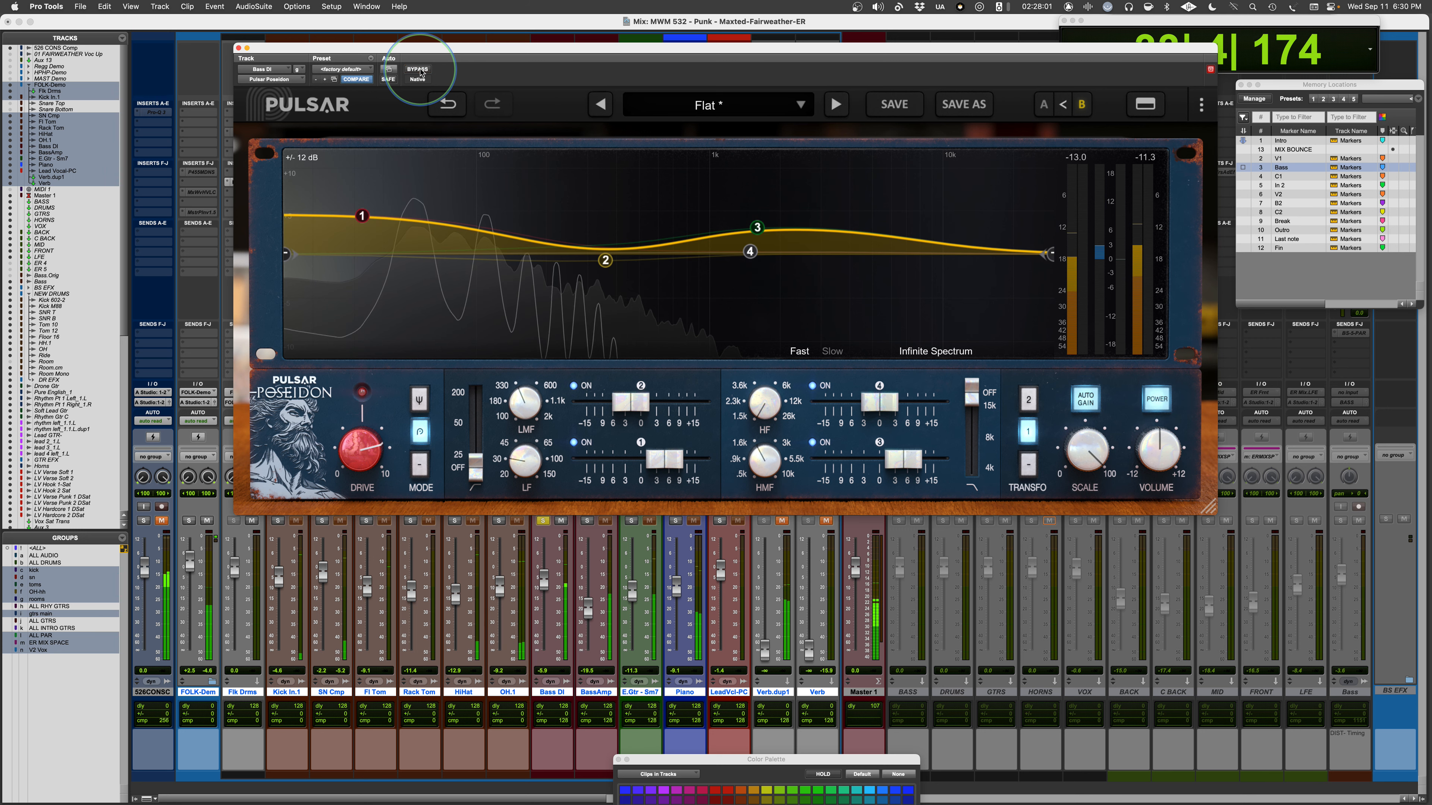
pyautogui.press('space')
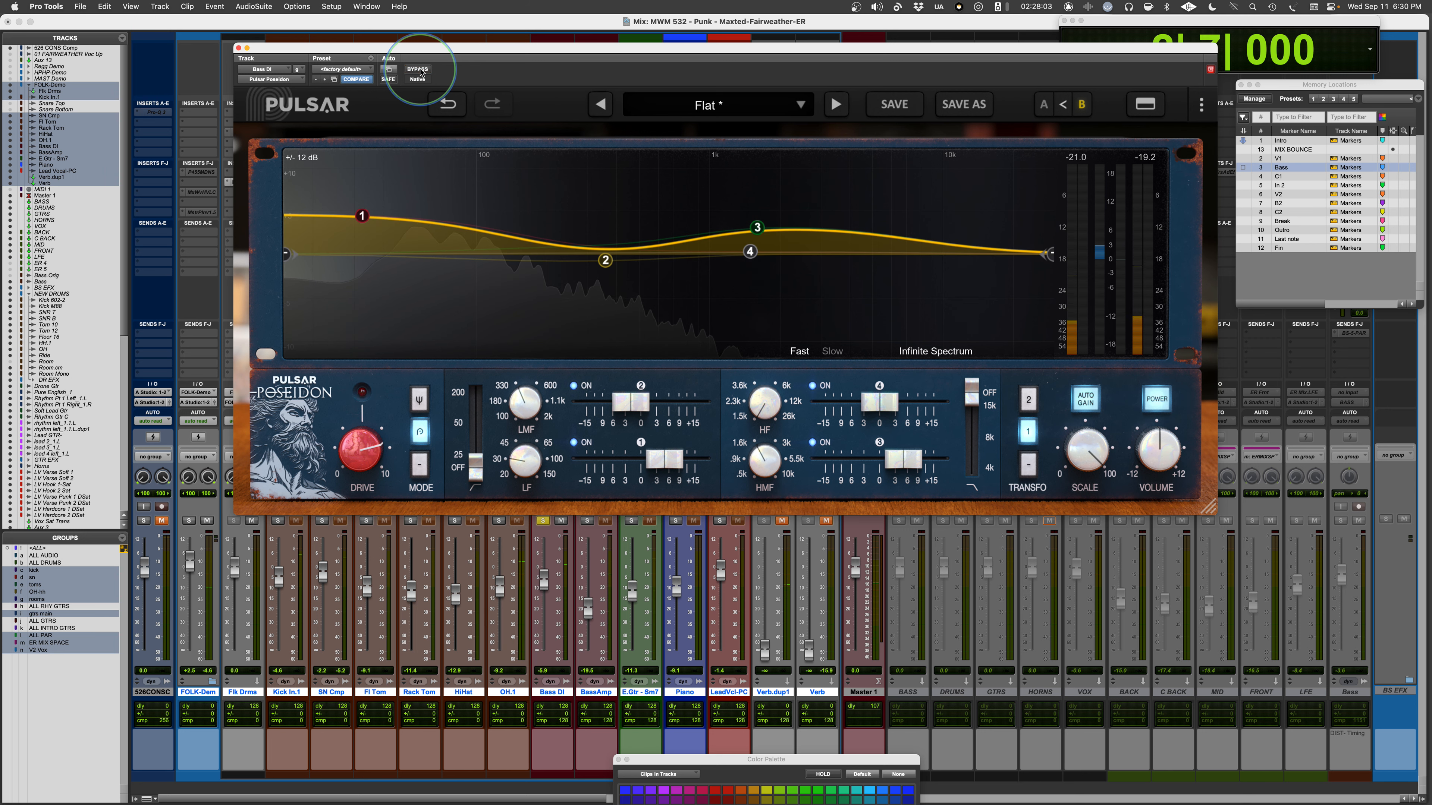
# Move the plugin window lower over the mixer and switch to the Plugin of the Week presentation slide.
pyautogui.moveTo(579, 51); pyautogui.dragTo(580, 145)
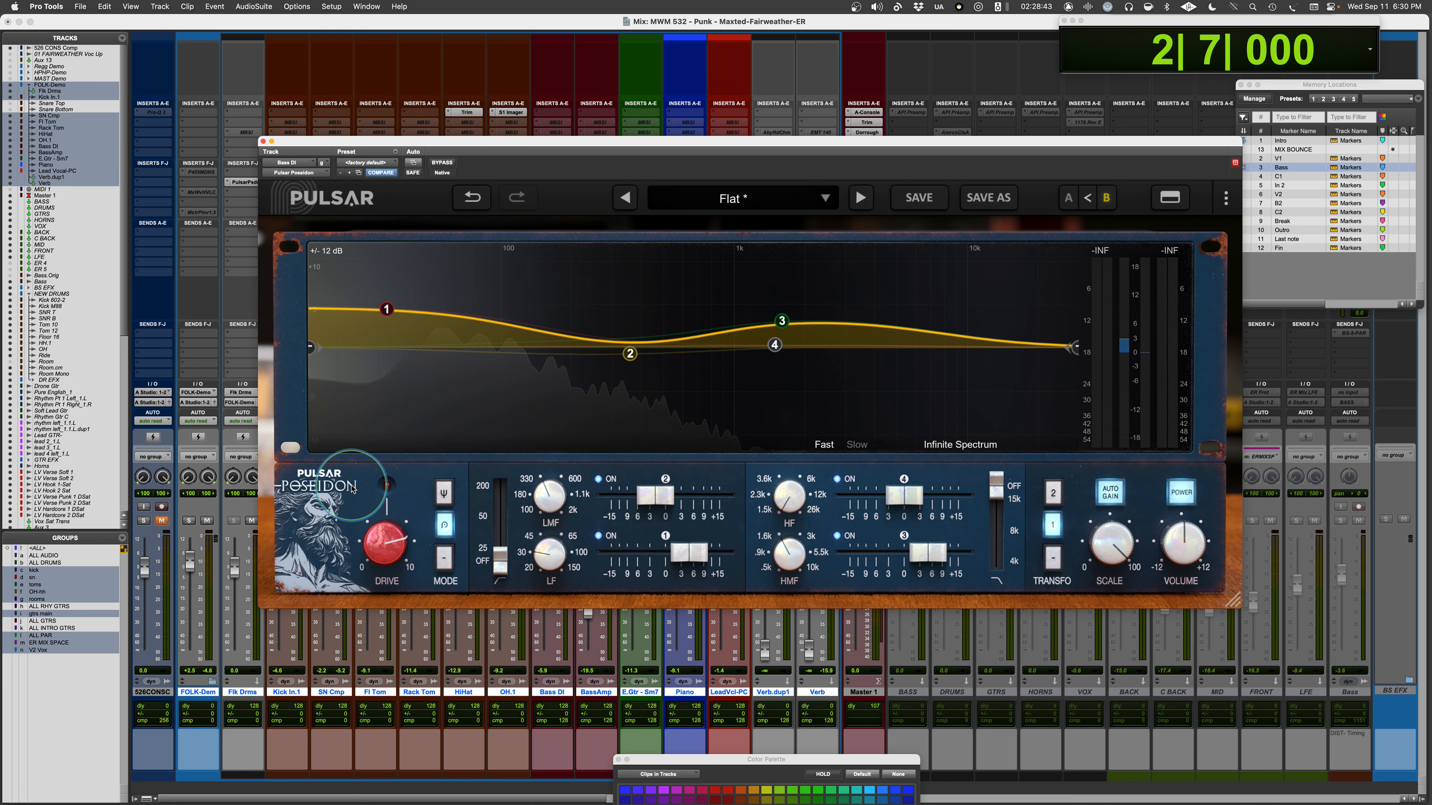
pyautogui.press('super+Tab')
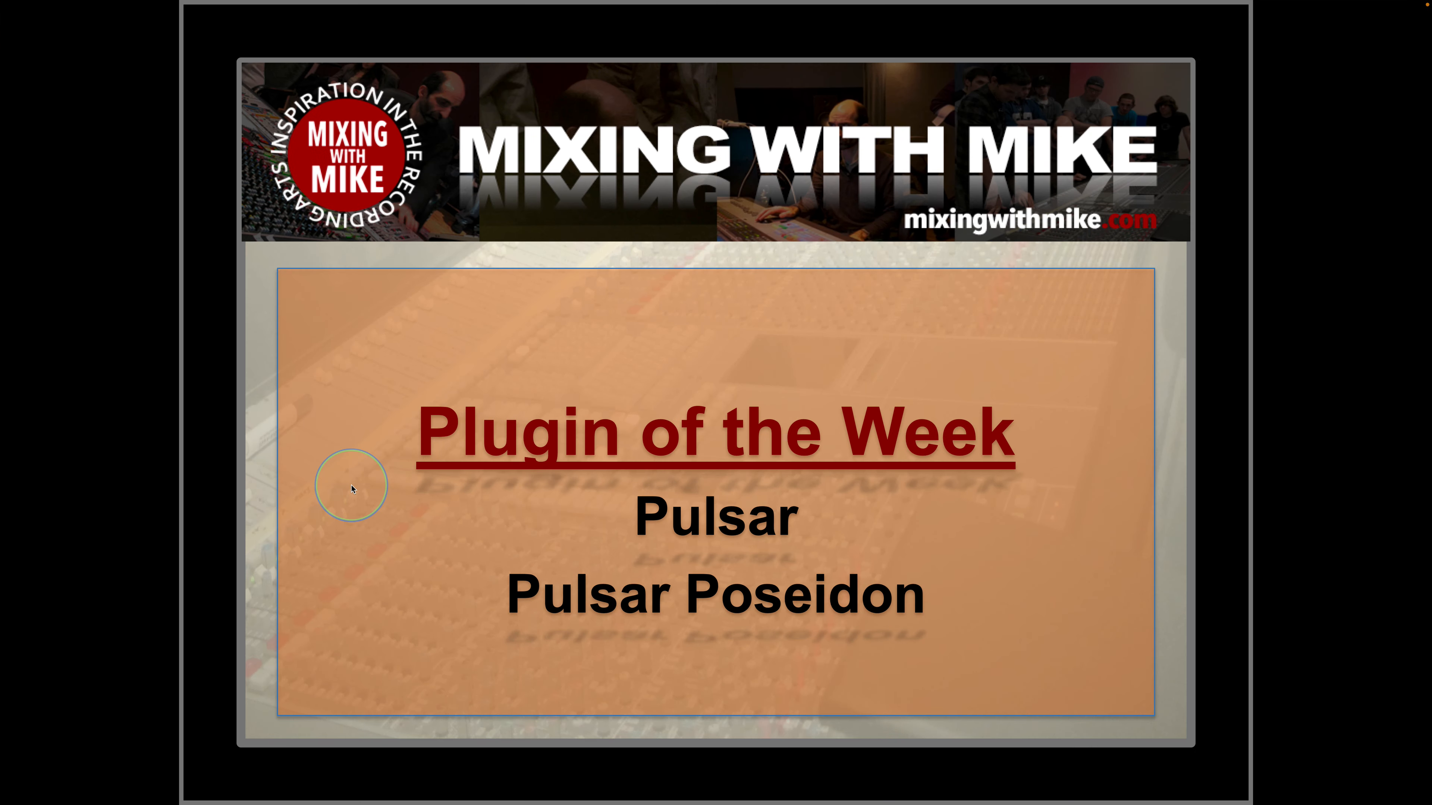